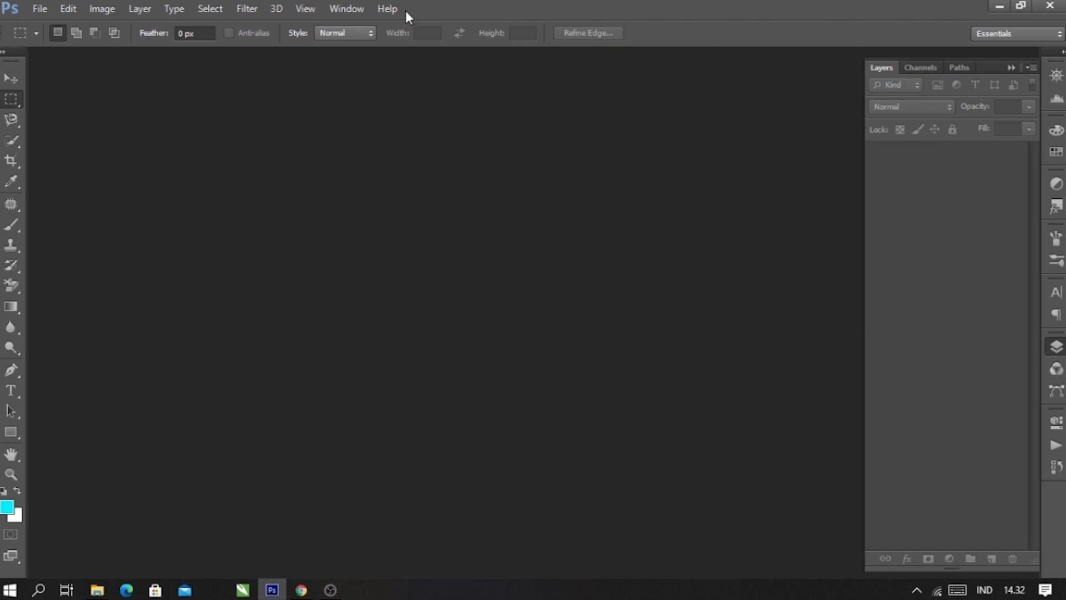
- Show the Layers and History panels, and expand the collapsed panel dock
left_click(1012, 67)
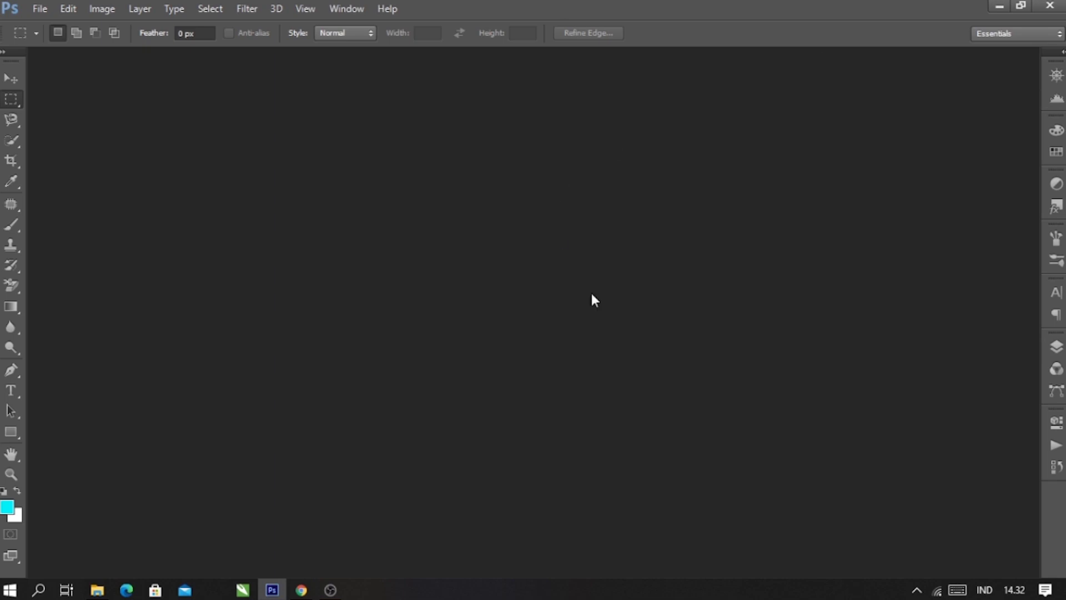
left_click(355, 9)
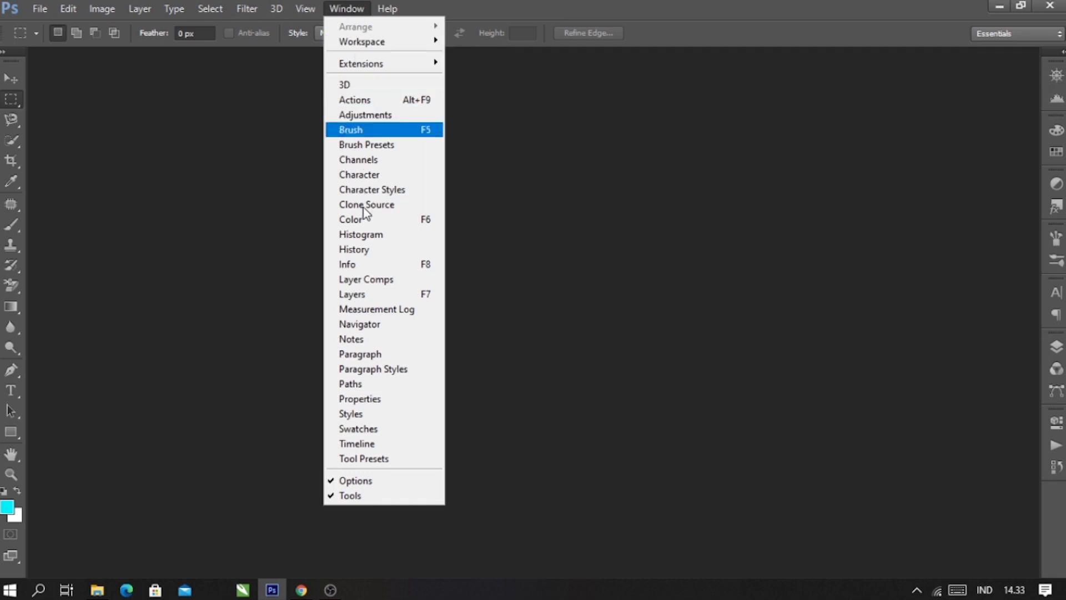
left_click(366, 294)
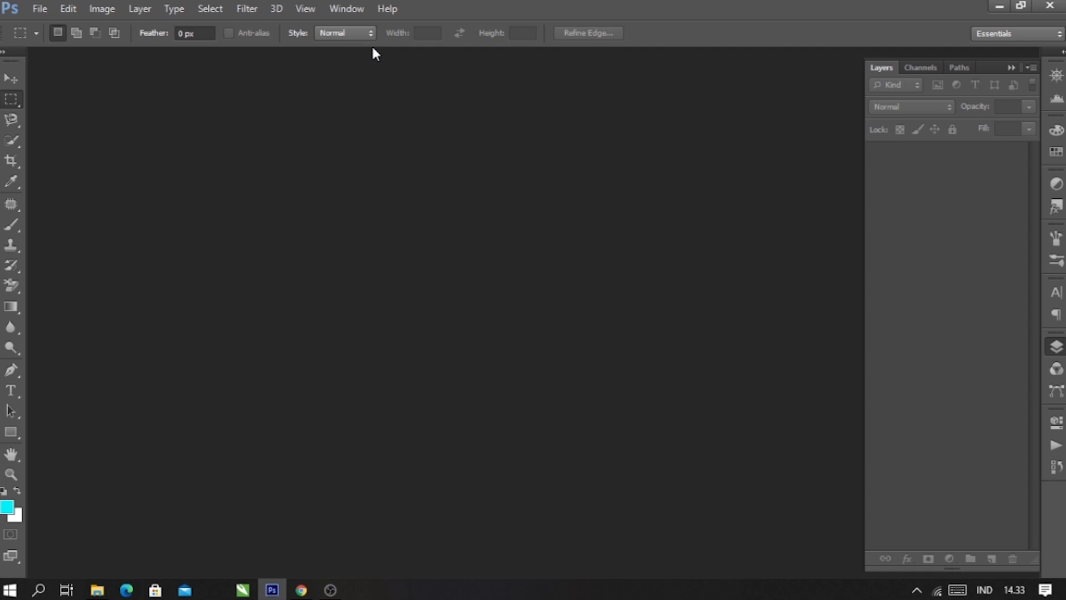
left_click(356, 11)
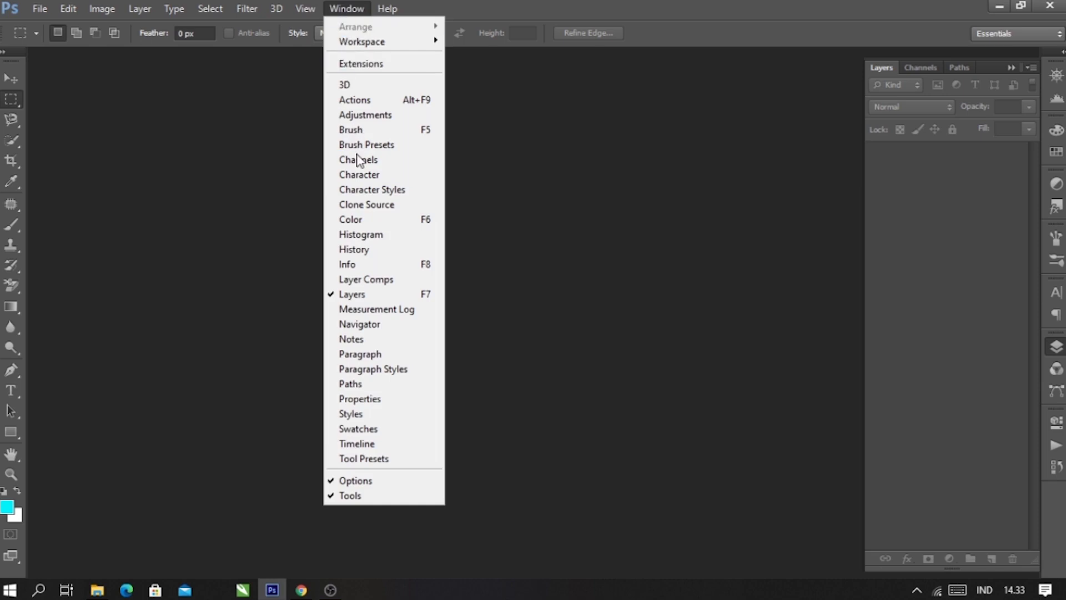
left_click(374, 252)
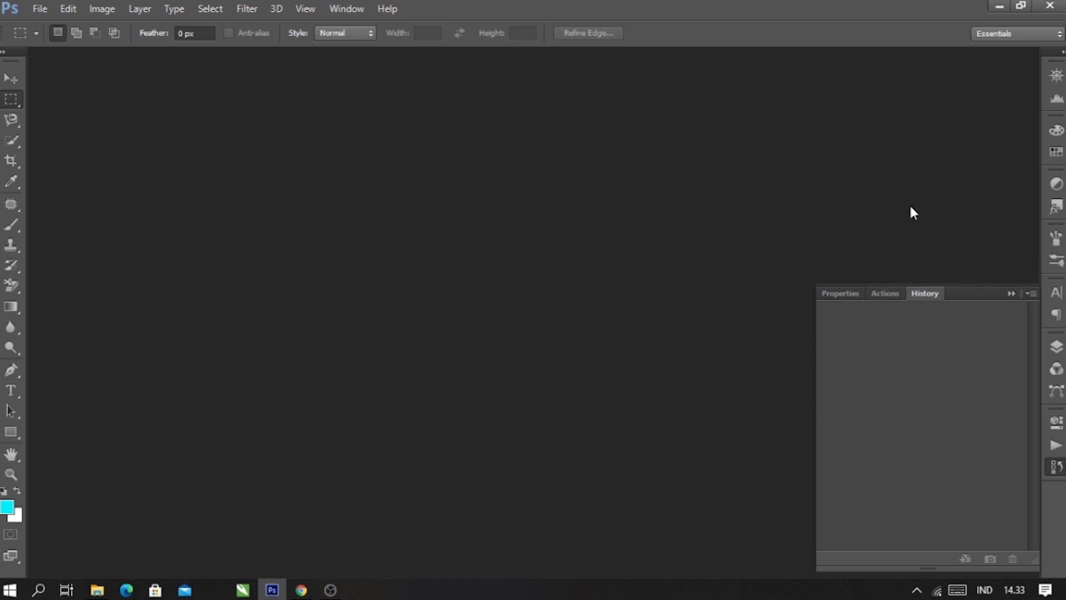
left_click(1061, 52)
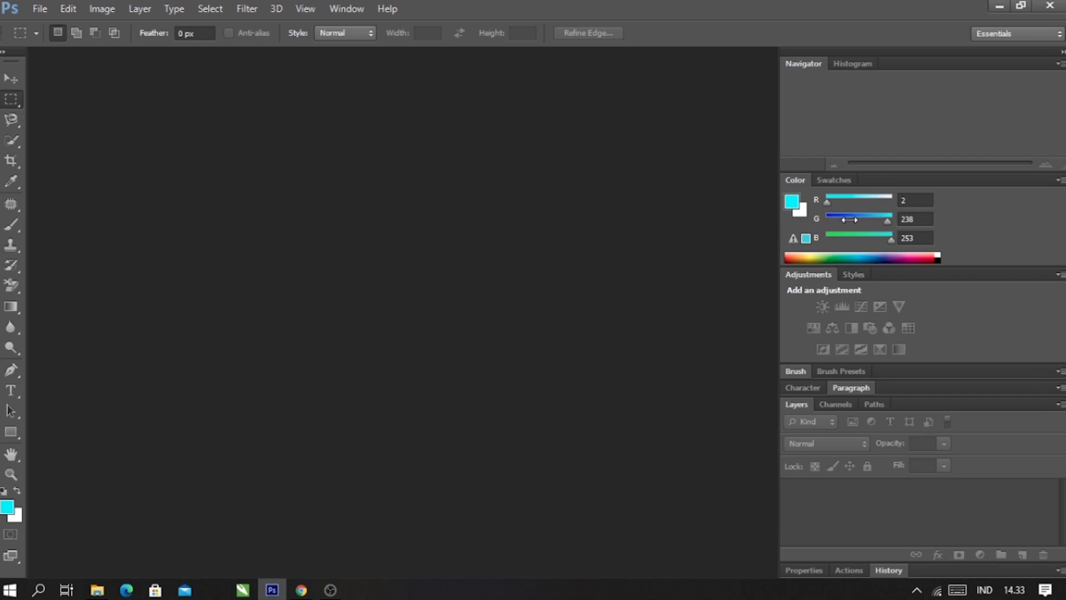
- Switch to the Bahan Materi 2 folder in File Explorer and display its images as enlarged thumbnails
left_click(97, 589)
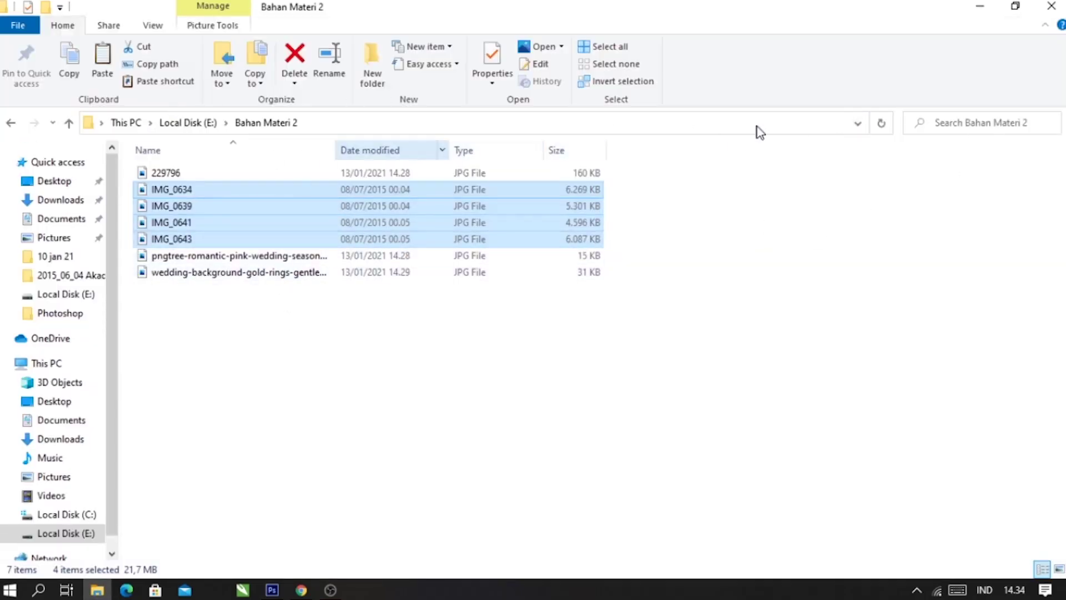
left_click(1059, 572)
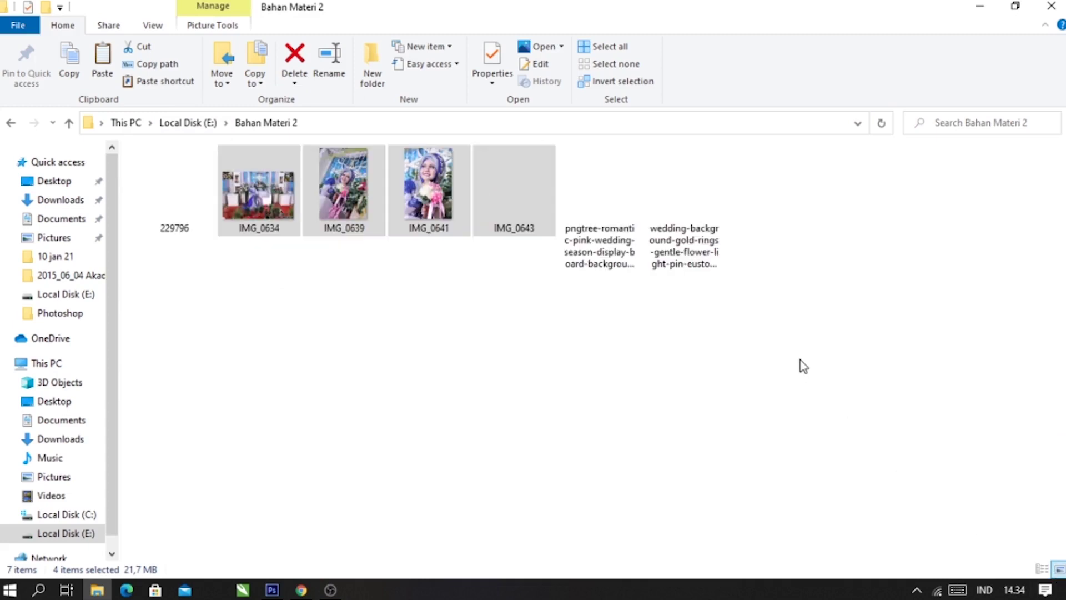
scroll(639, 282, "up", 4)
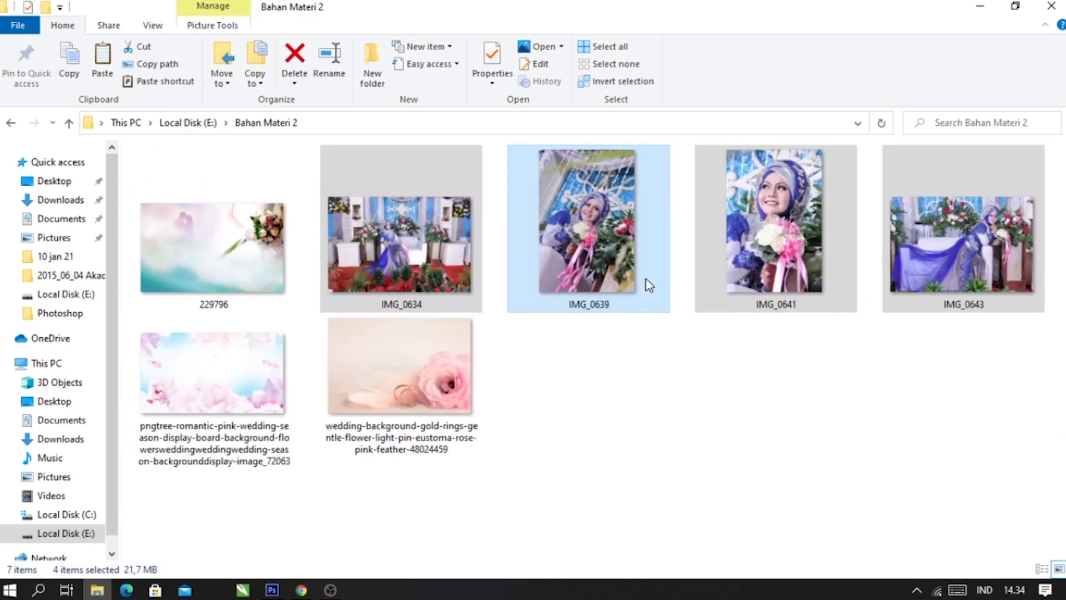
scroll(648, 281, "up", 2)
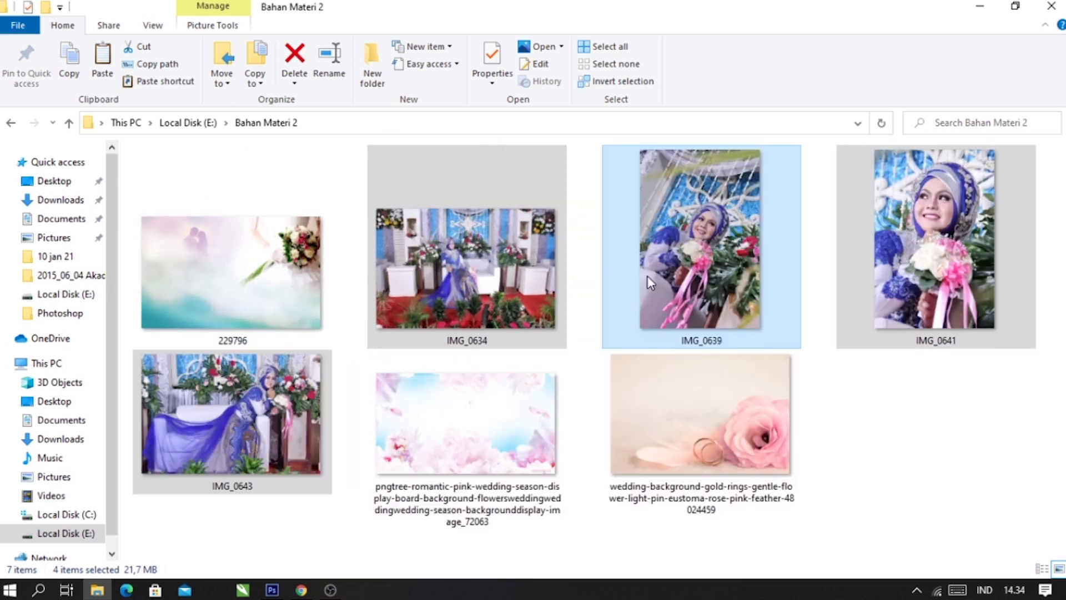
- Open IMG_0634 and the wedding-background gold-rings image from the folder together in Photoshop
left_click(687, 412)
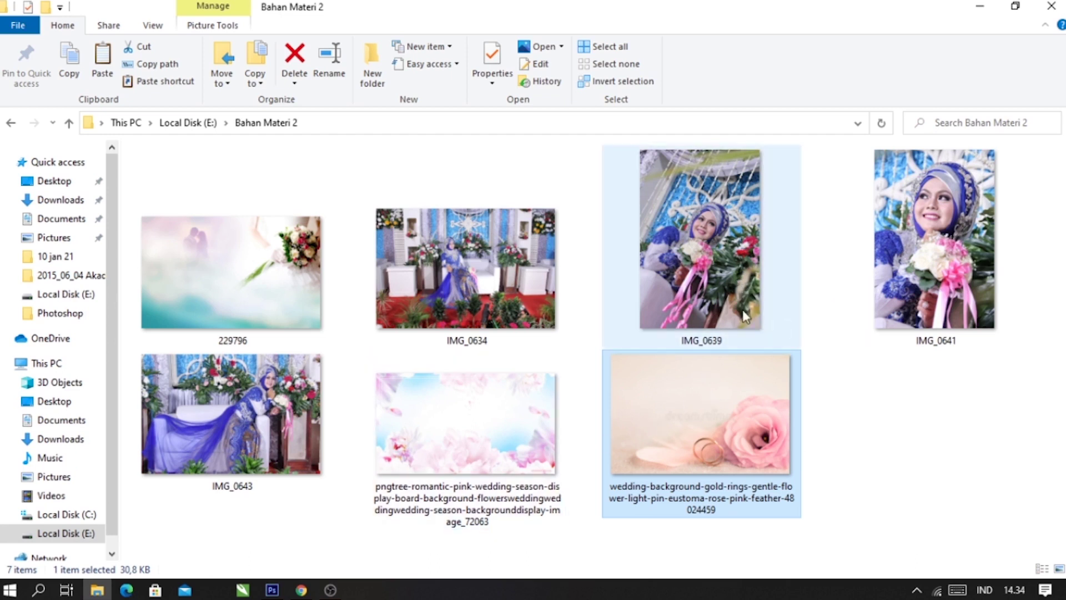
left_click(942, 235)
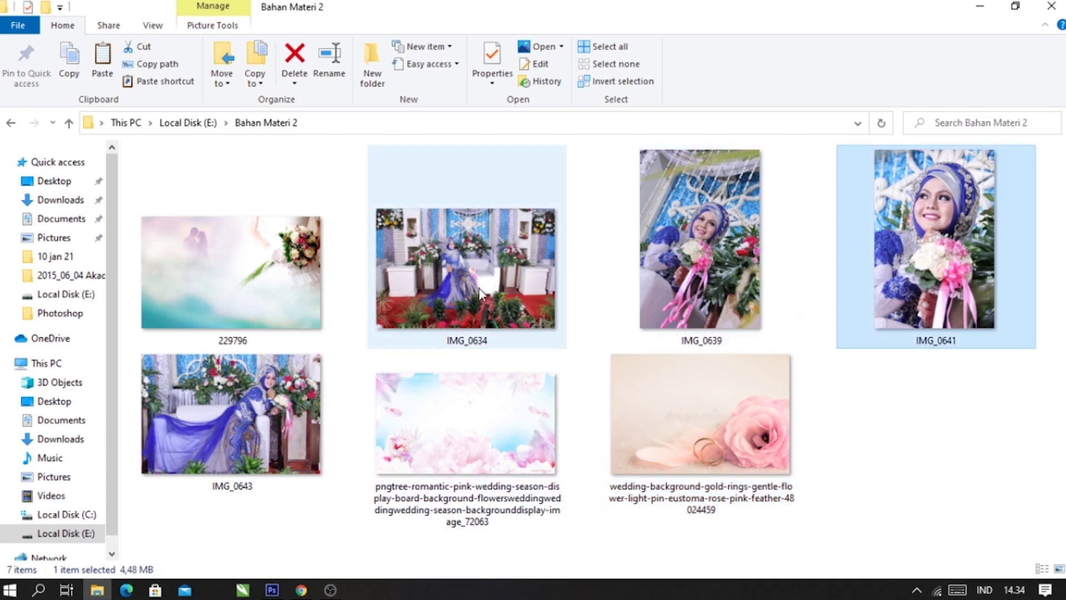
left_click(448, 272)
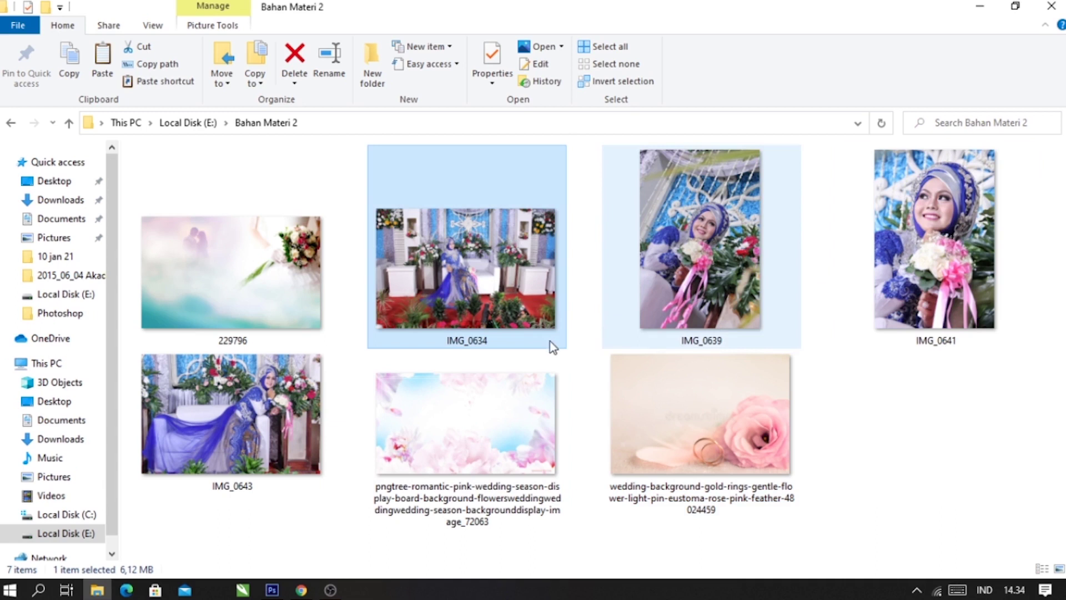
left_click(736, 416, "ctrl")
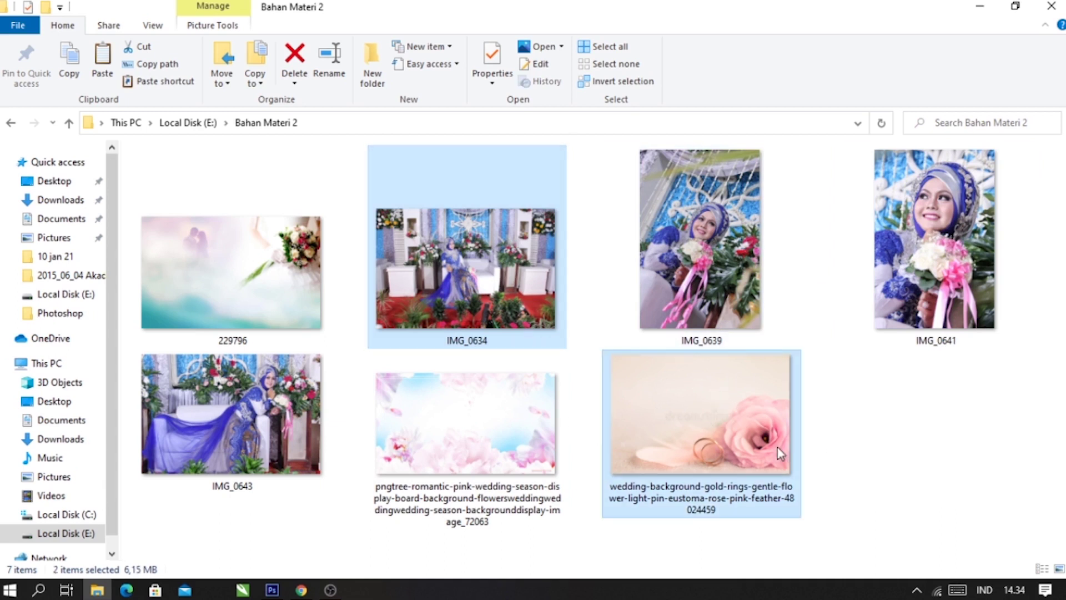
left_click_drag(725, 426, 256, 337)
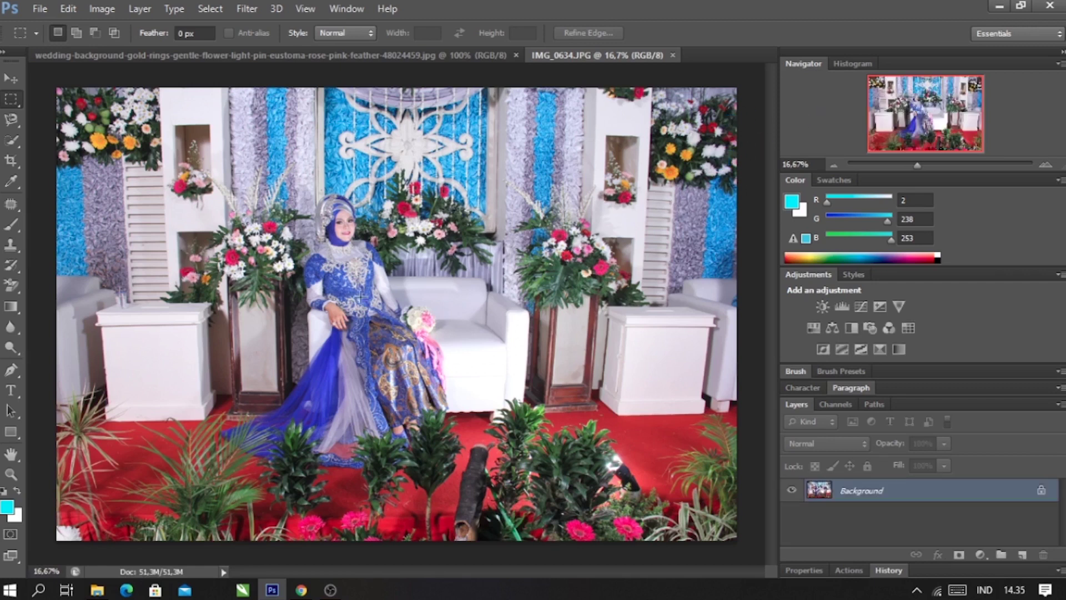
- Open IMG_0643 from the Bahan Materi 2 folder as a separate document and close the wedding-background document
left_click(93, 590)
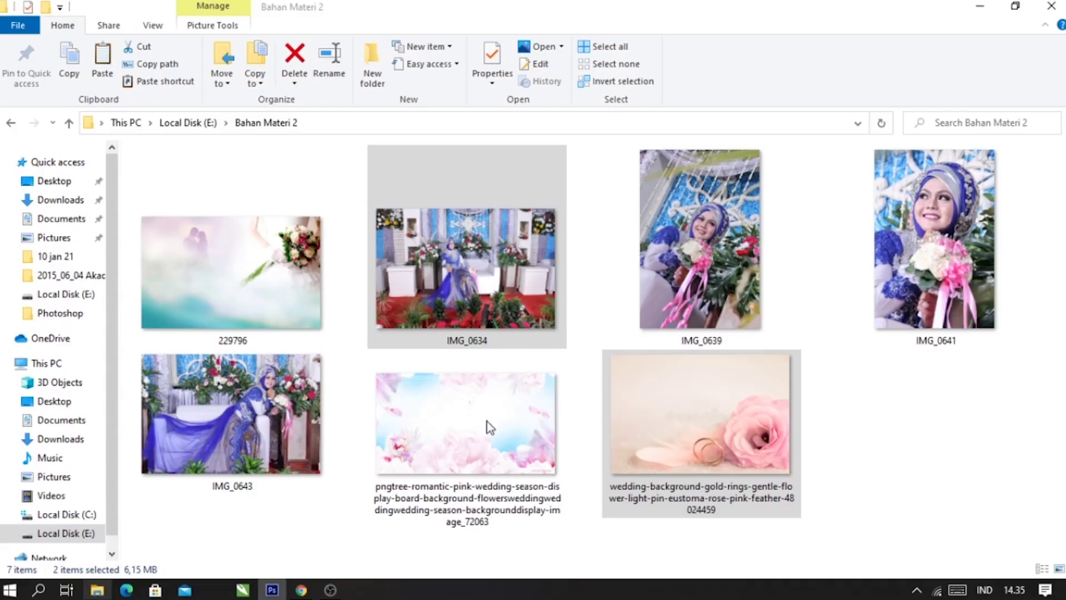
left_click(271, 404)
left_click_drag(295, 449, 697, 56)
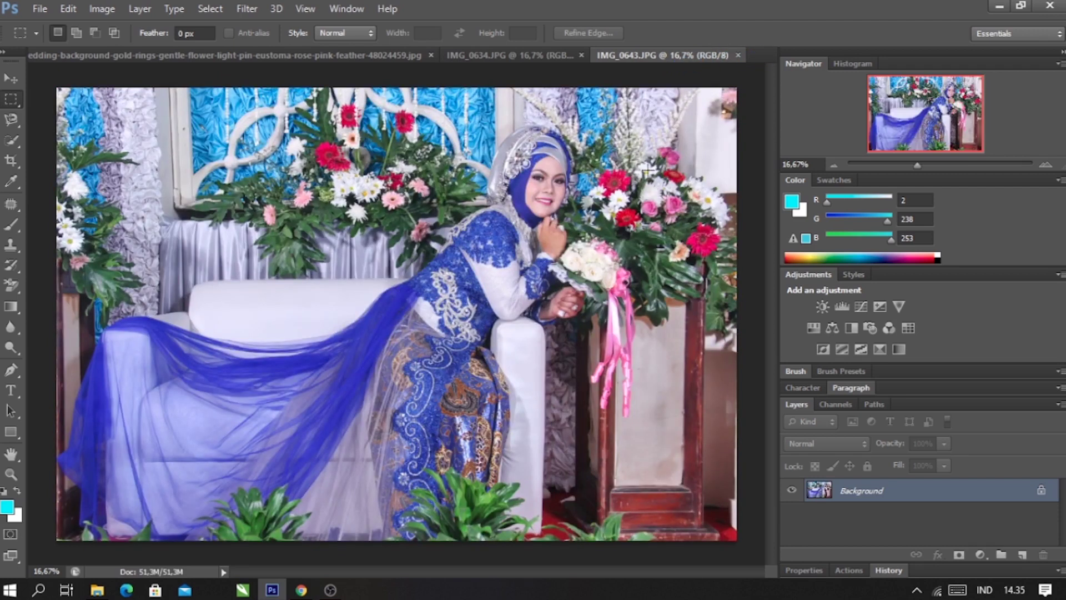
left_click(430, 55)
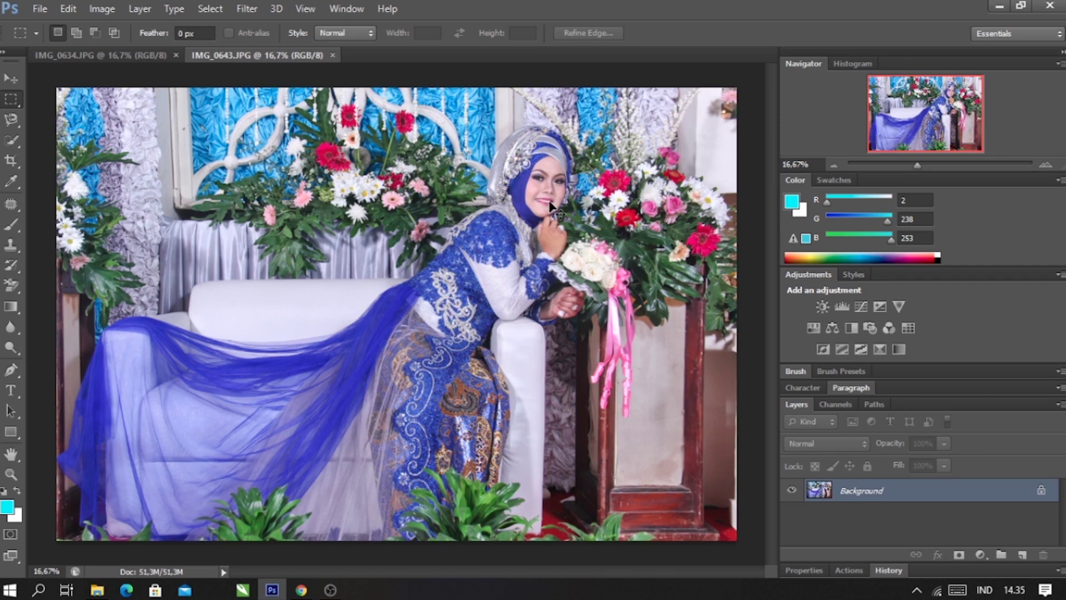
- Try darkening the IMG_0643 photo with Levels by setting the RGB midtone input level to 0.62
key("ctrl+l")
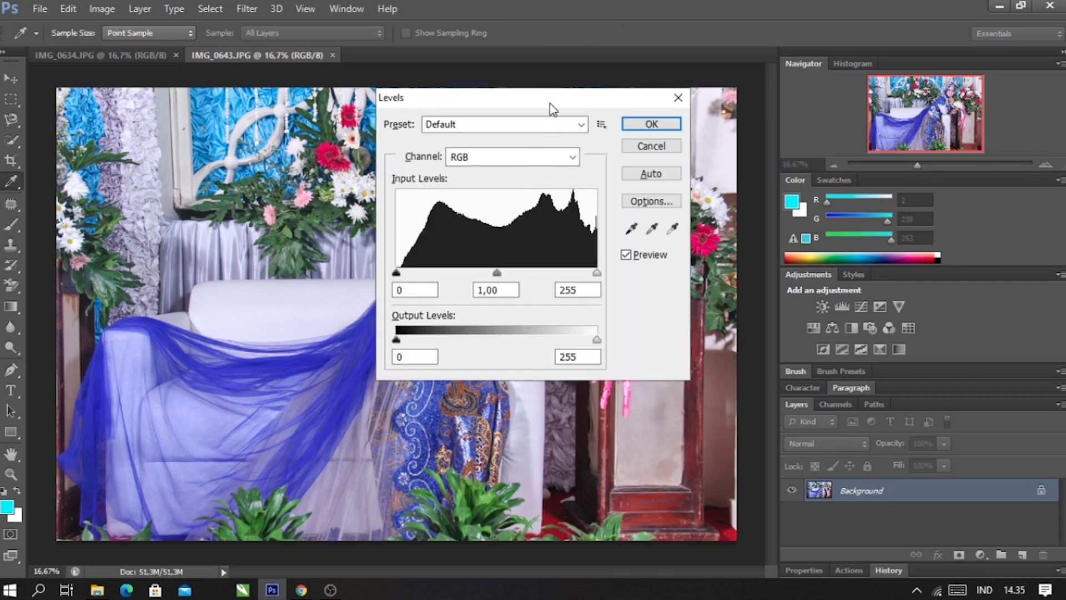
left_click_drag(549, 103, 838, 226)
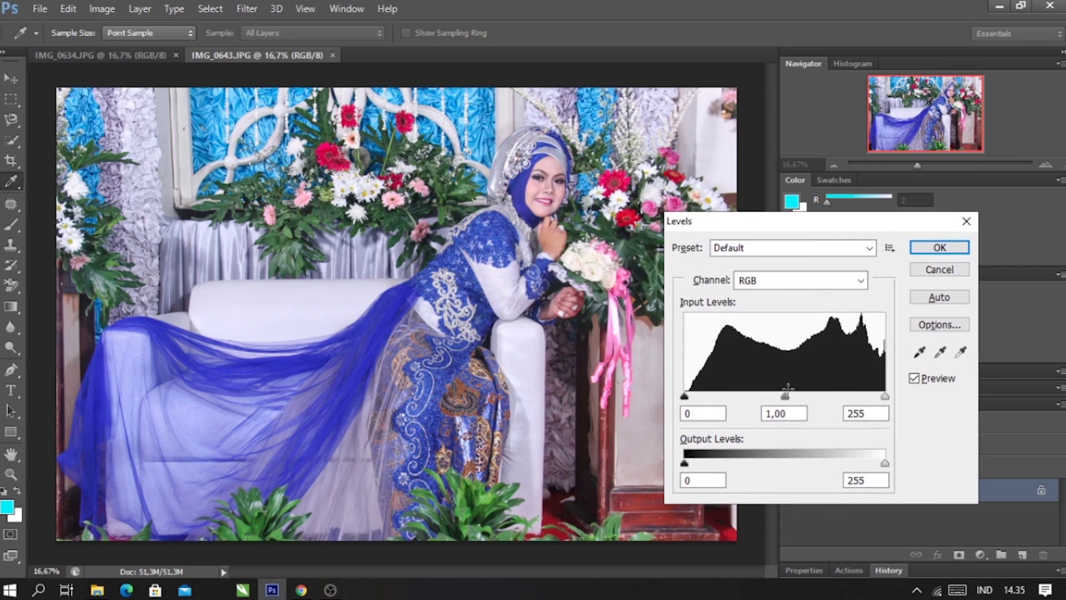
left_click_drag(787, 397, 728, 397)
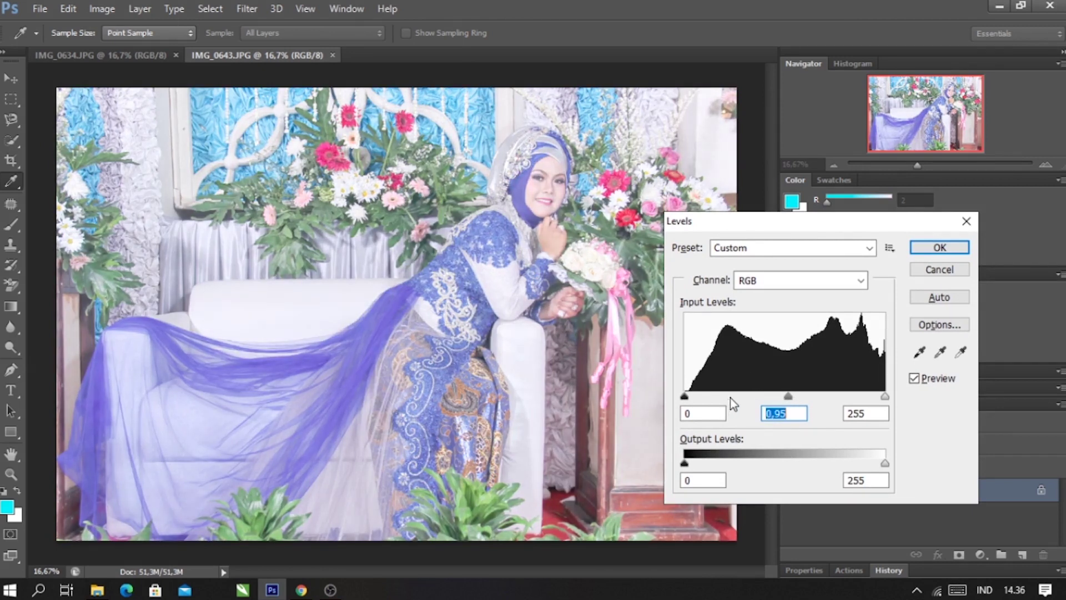
left_click_drag(792, 398, 820, 397)
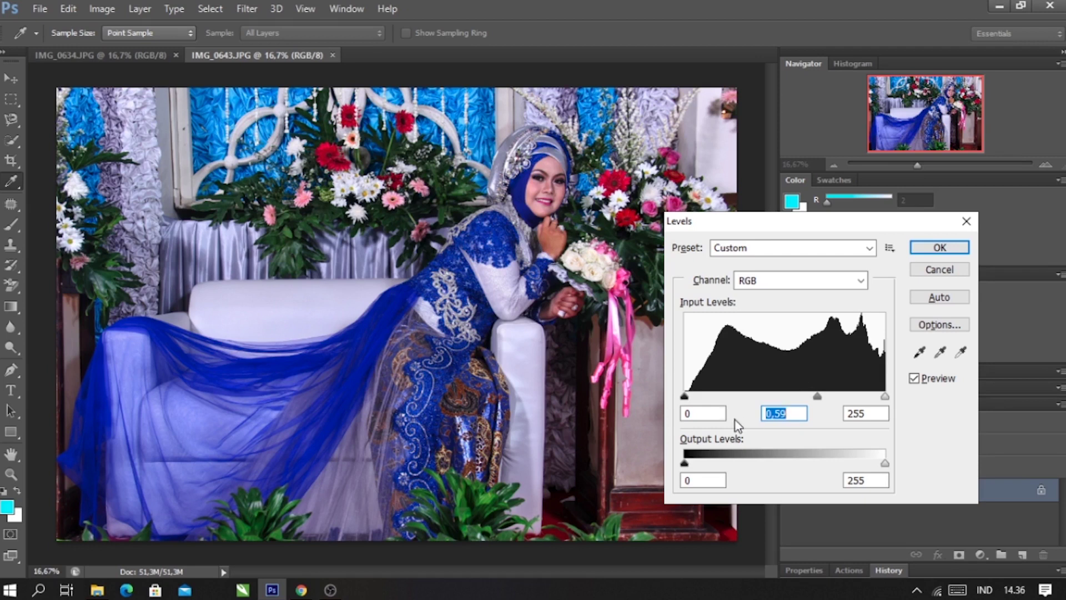
left_click_drag(818, 398, 816, 400)
left_click(538, 183)
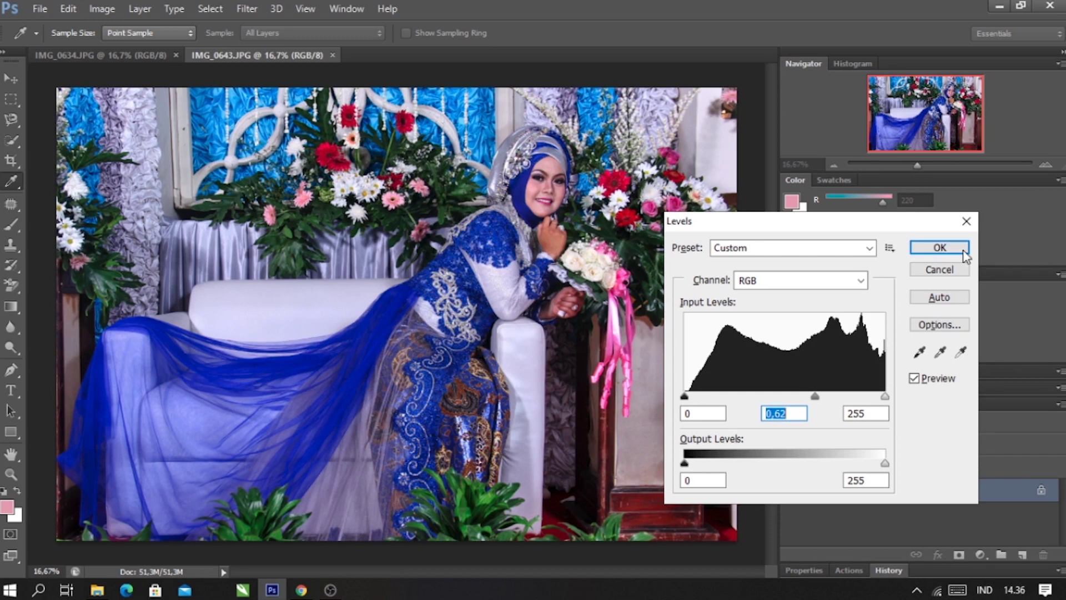
- Try a Green channel midtone level of 0.86, return it to 1.00, and cancel the Levels adjustment
left_click(861, 280)
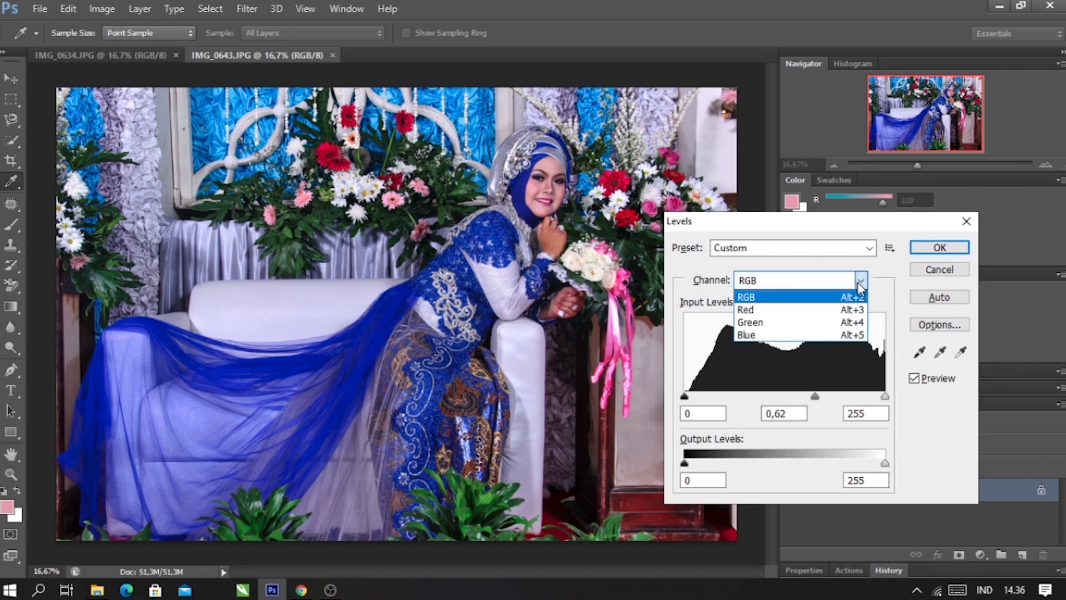
left_click(780, 309)
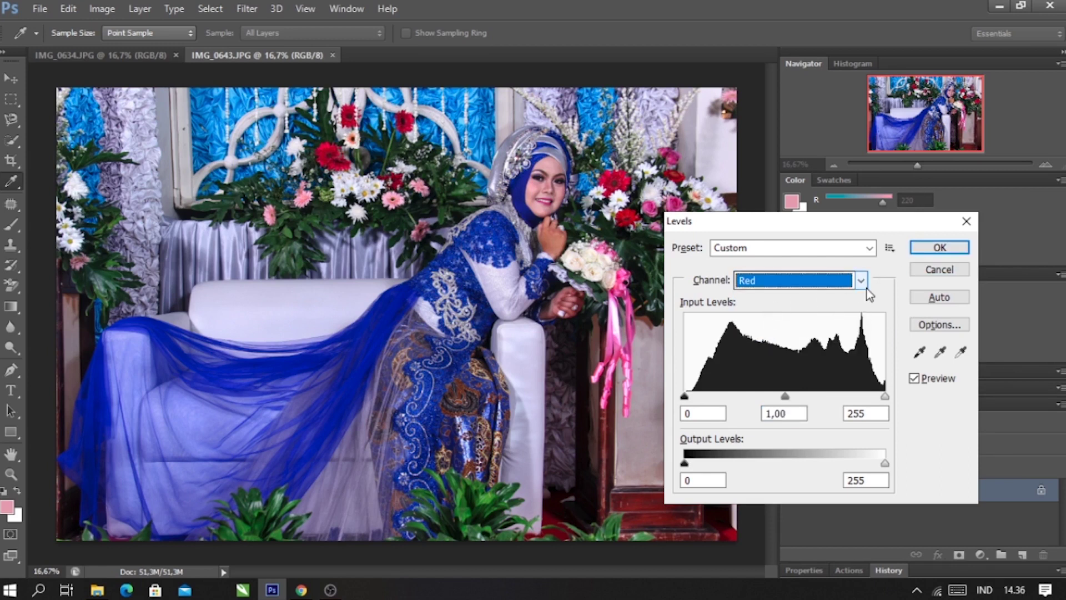
key("Tab")
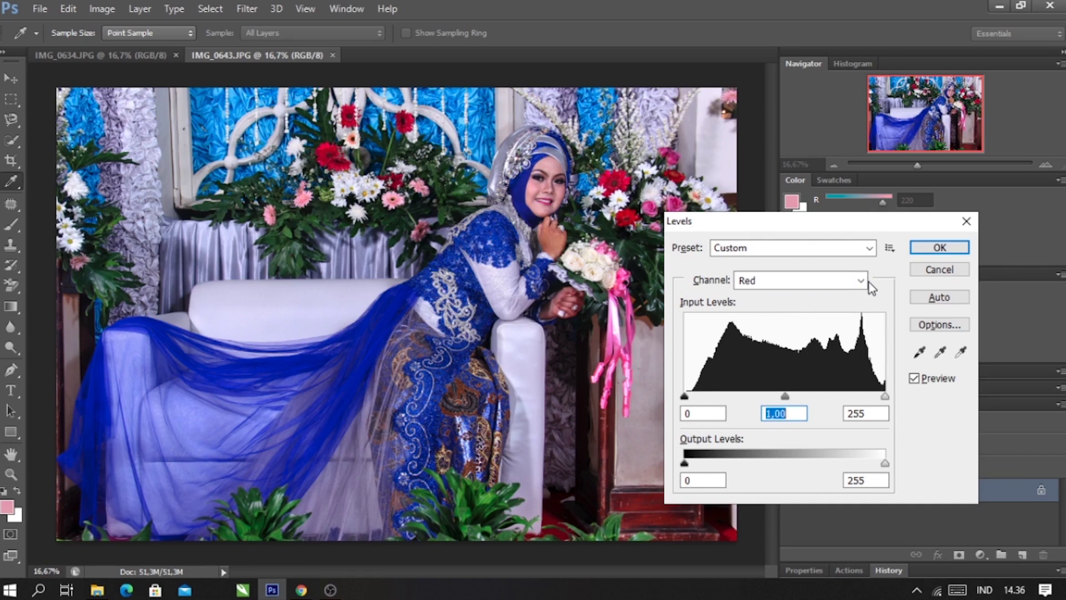
left_click(860, 281)
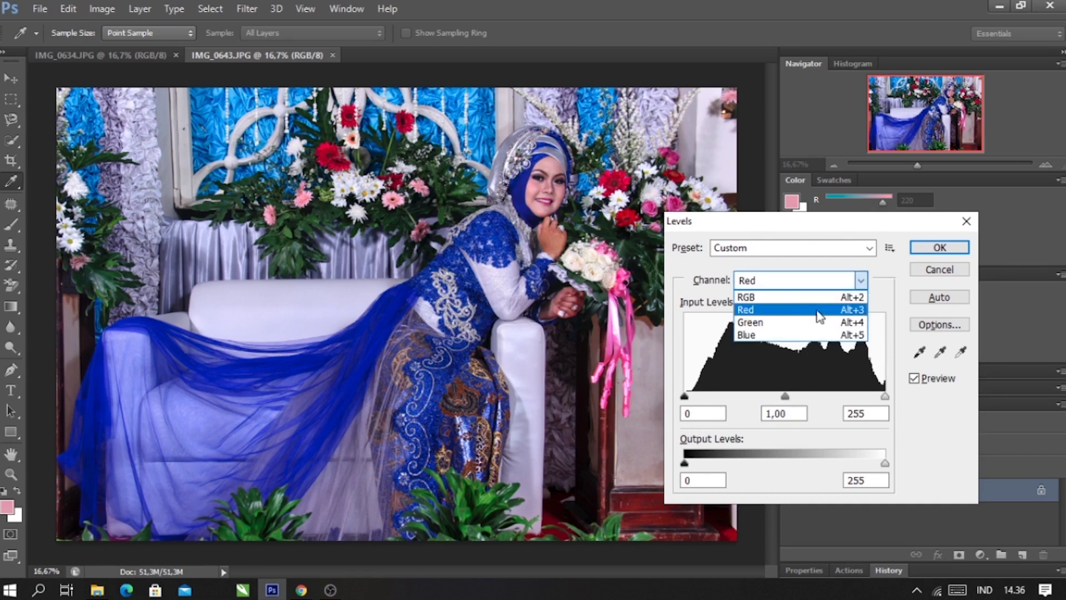
left_click(765, 322)
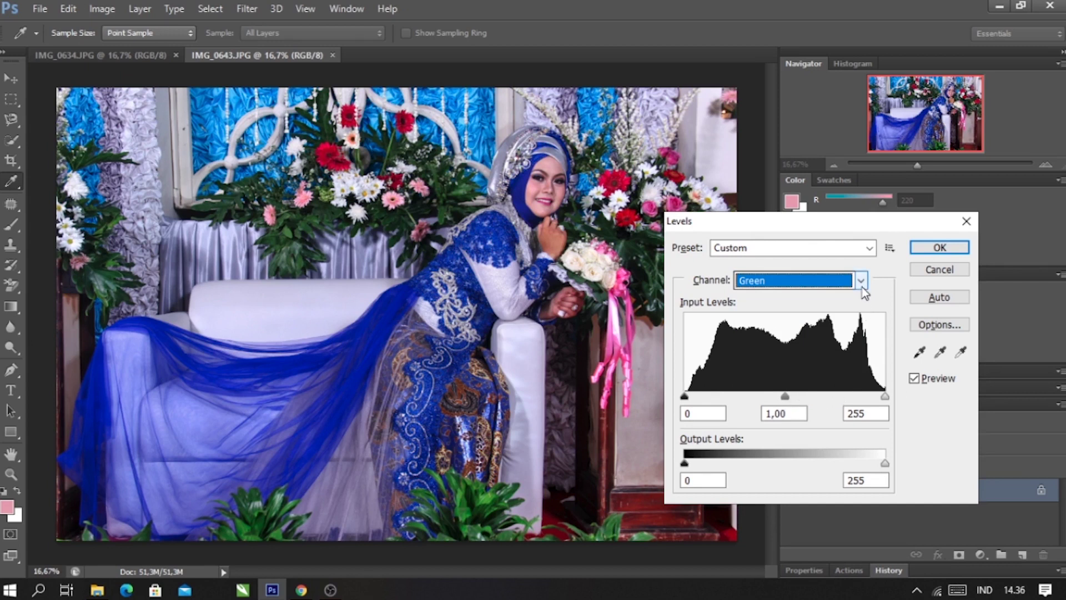
mouse_move(784, 396)
left_mouse_down()
mouse_move(856, 396)
mouse_move(794, 395)
left_mouse_up()
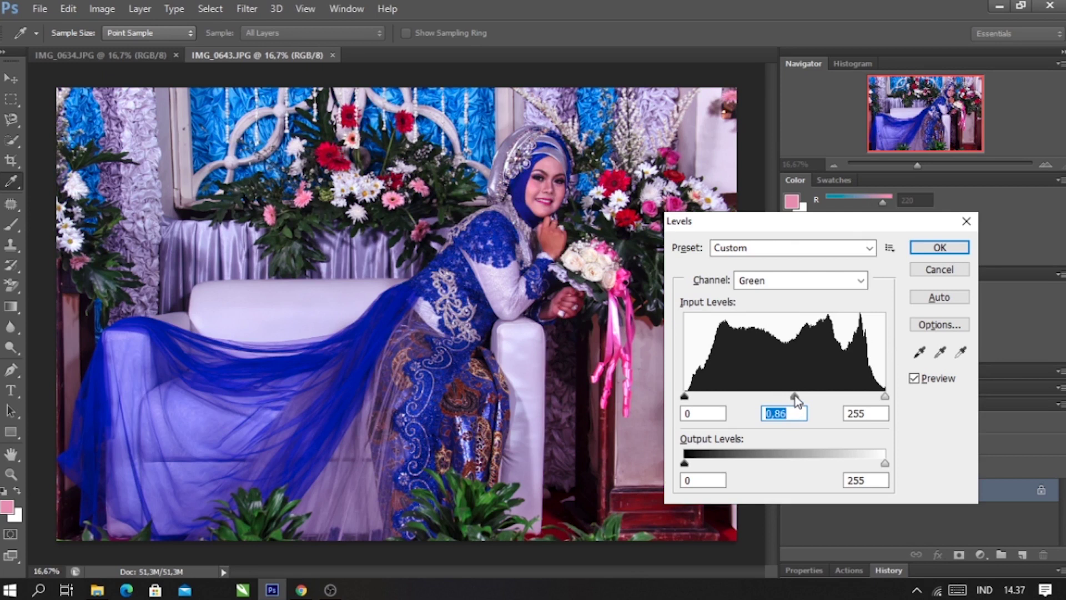
left_click_drag(789, 394, 785, 393)
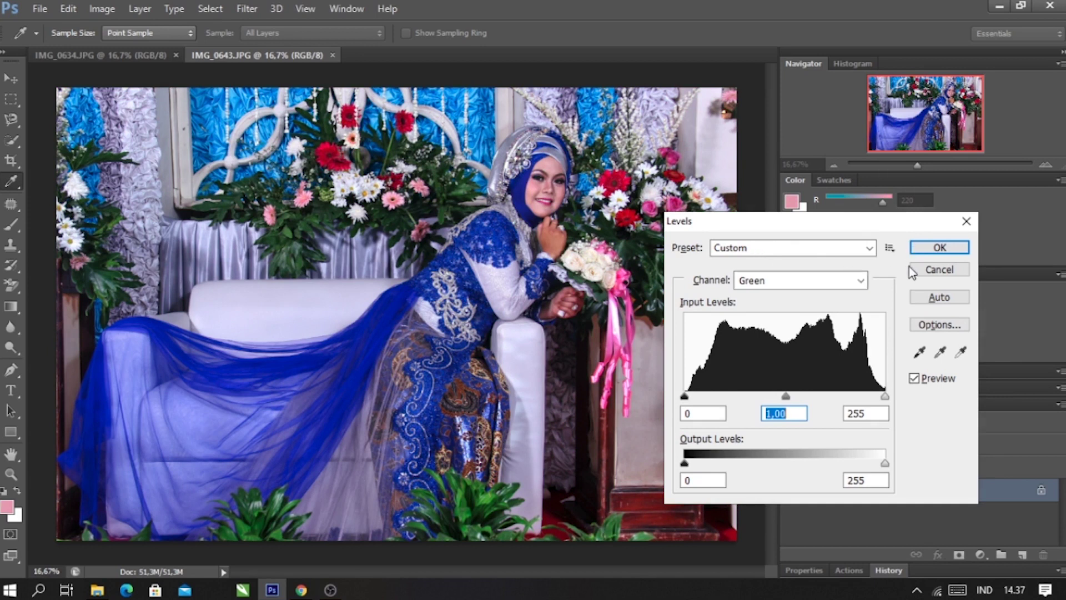
left_click(948, 270)
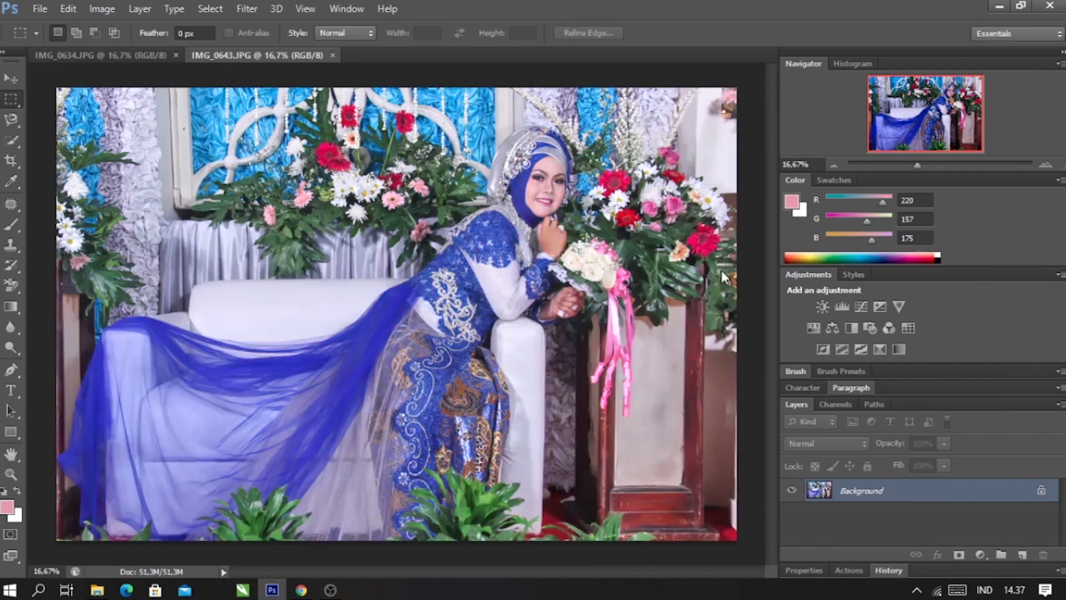
- Apply an automatic Levels correction to the IMG_0643 photo
key("ctrl+l")
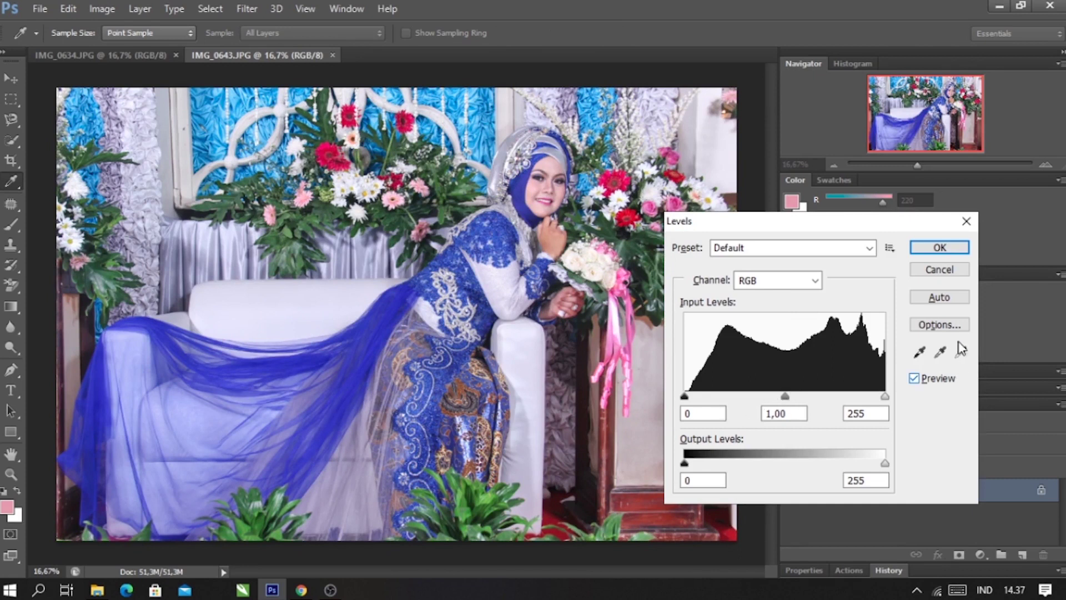
left_click(949, 299)
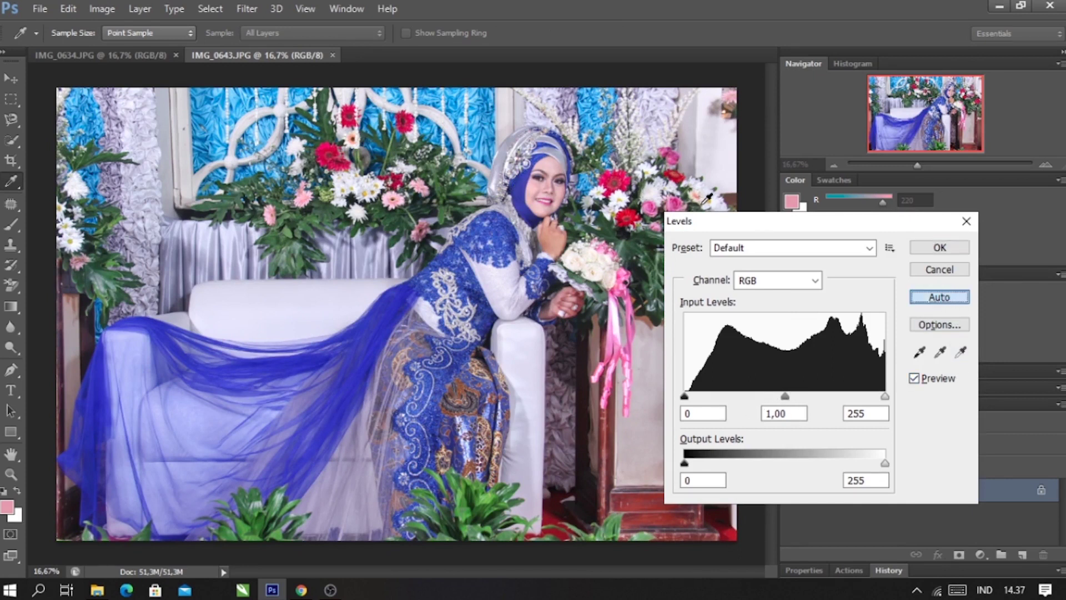
key("space")
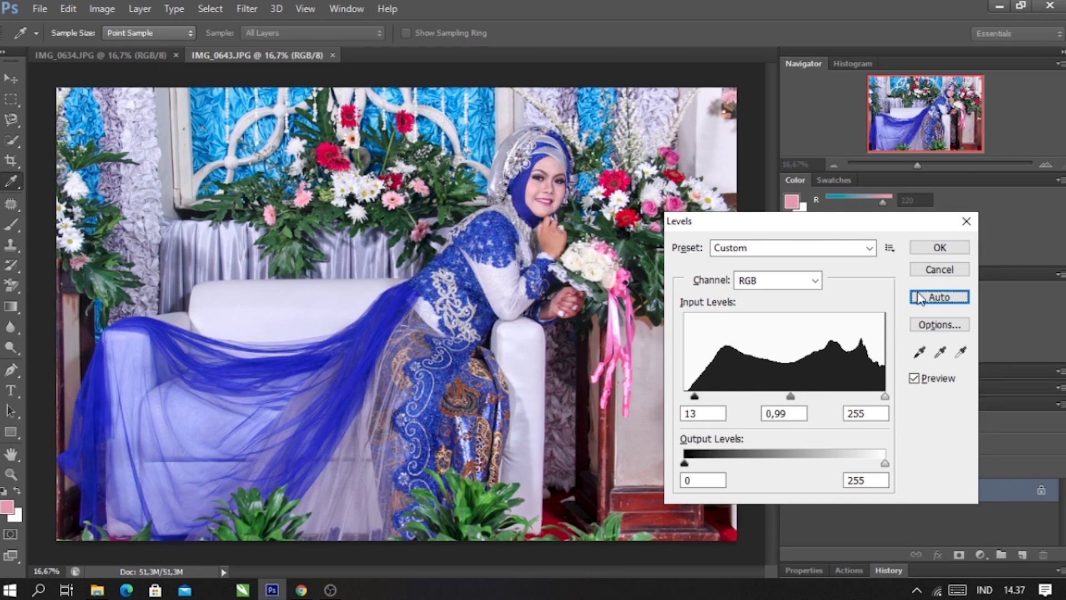
left_click(942, 256)
key("m")
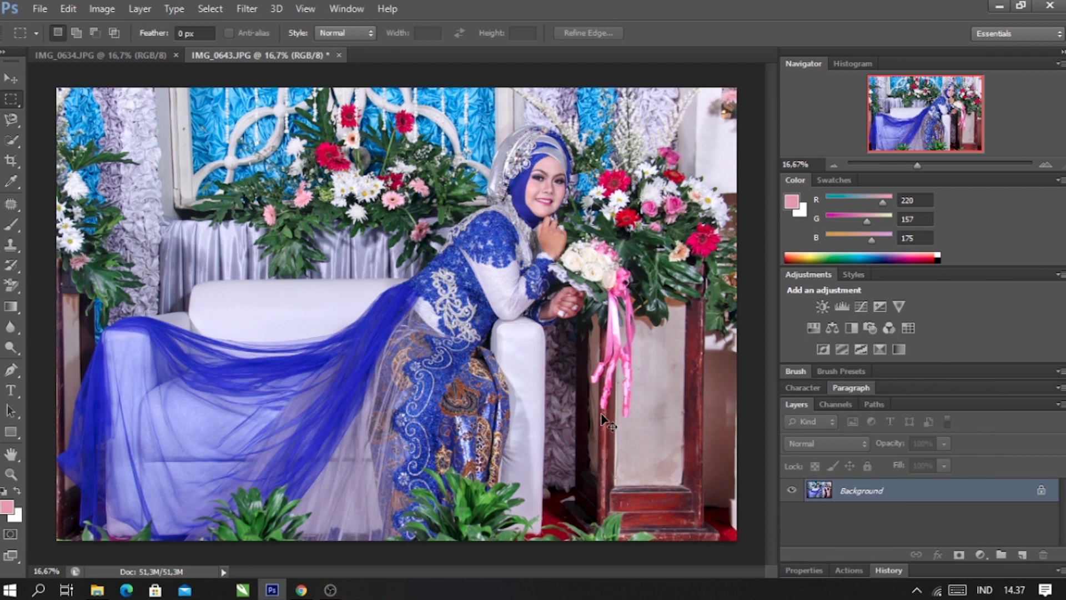
- Try lightening and darkening the IMG_0643 photo with a single RGB Curves point, ending at input 147 and output 206
key("ctrl+m")
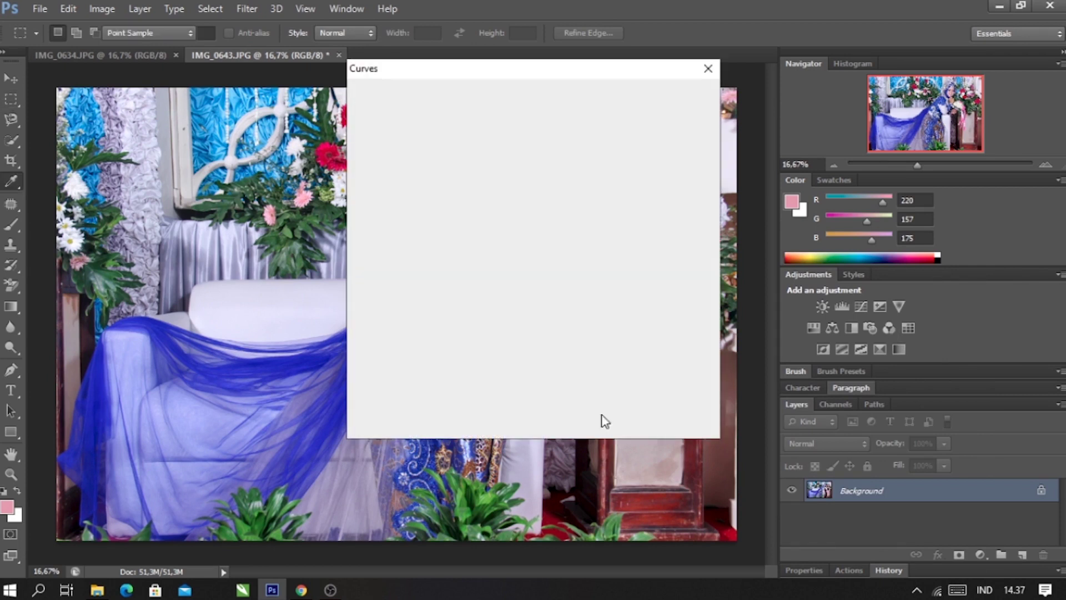
left_click_drag(528, 79, 862, 125)
left_click(853, 277)
left_click_drag(844, 267, 842, 263)
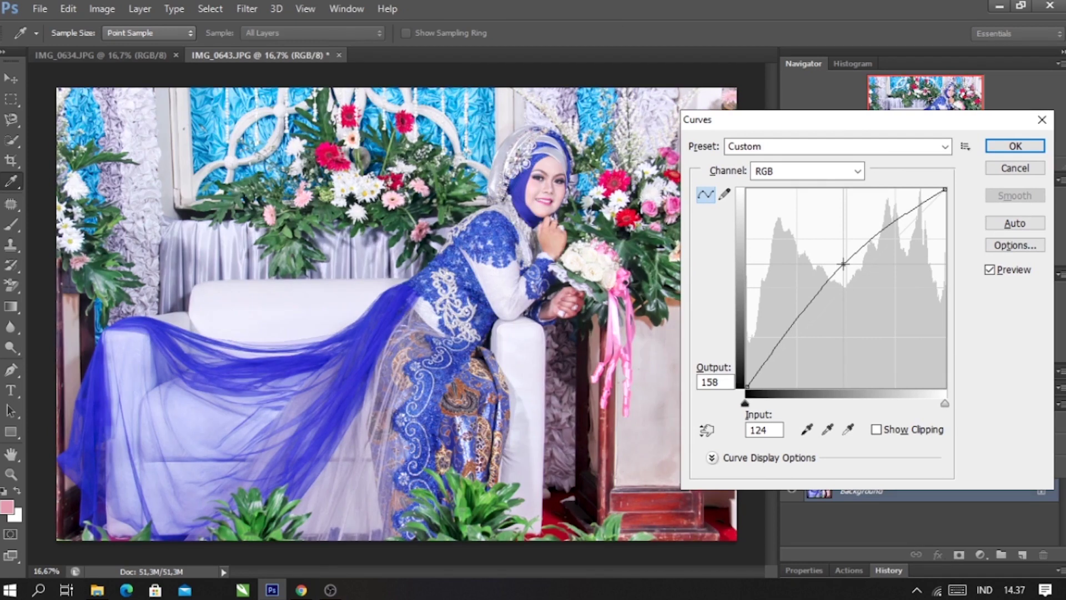
left_click_drag(843, 263, 857, 303)
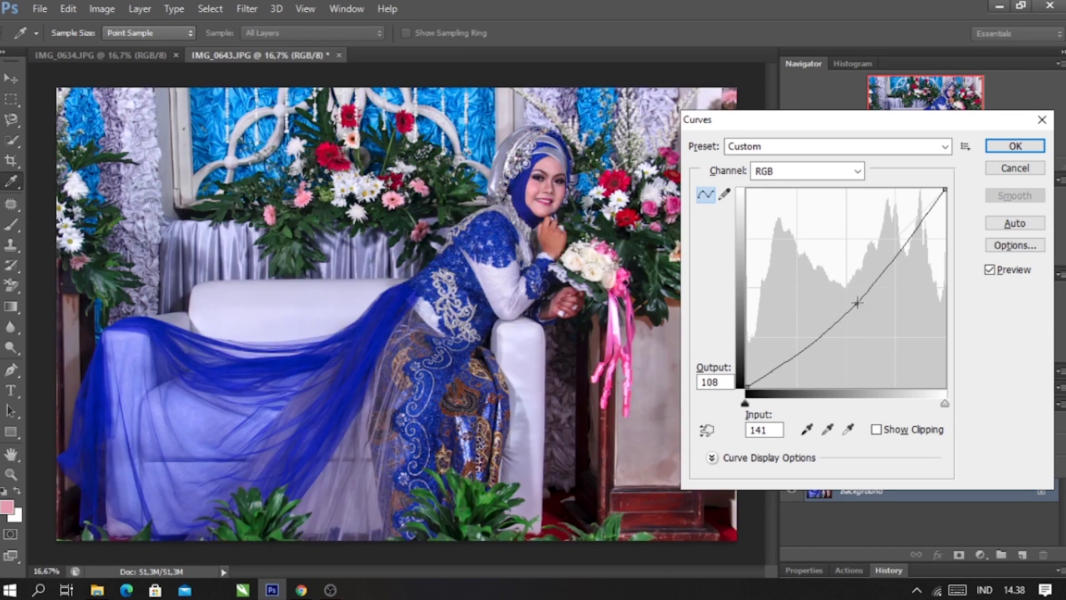
left_click_drag(857, 302, 861, 227)
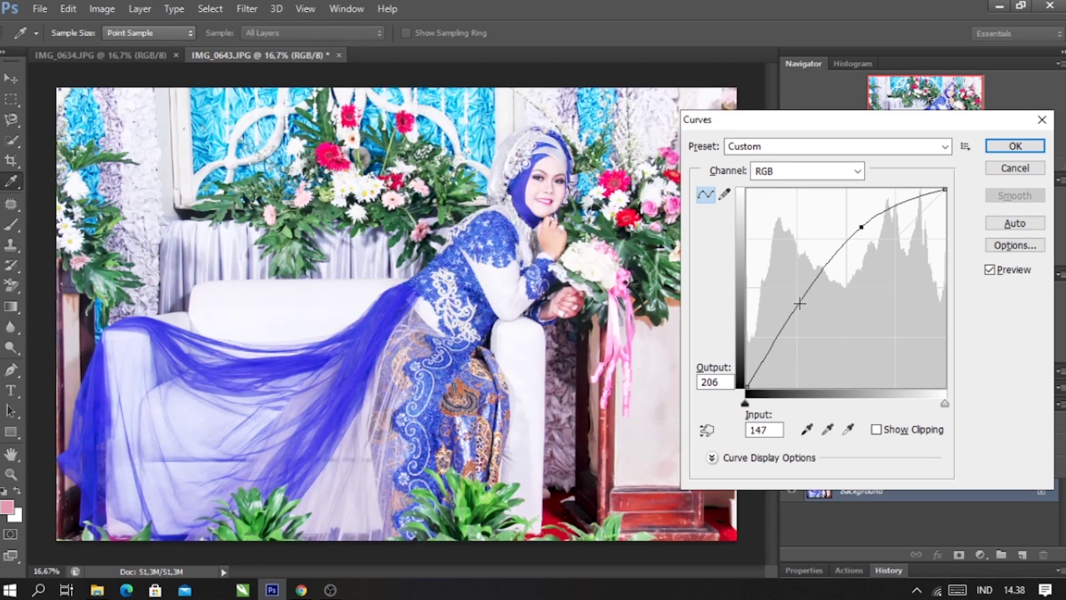
- Try a two-point RGB curve with input 90 at output 93 and input 199 at output 142, and undo it
left_click_drag(798, 304, 836, 323)
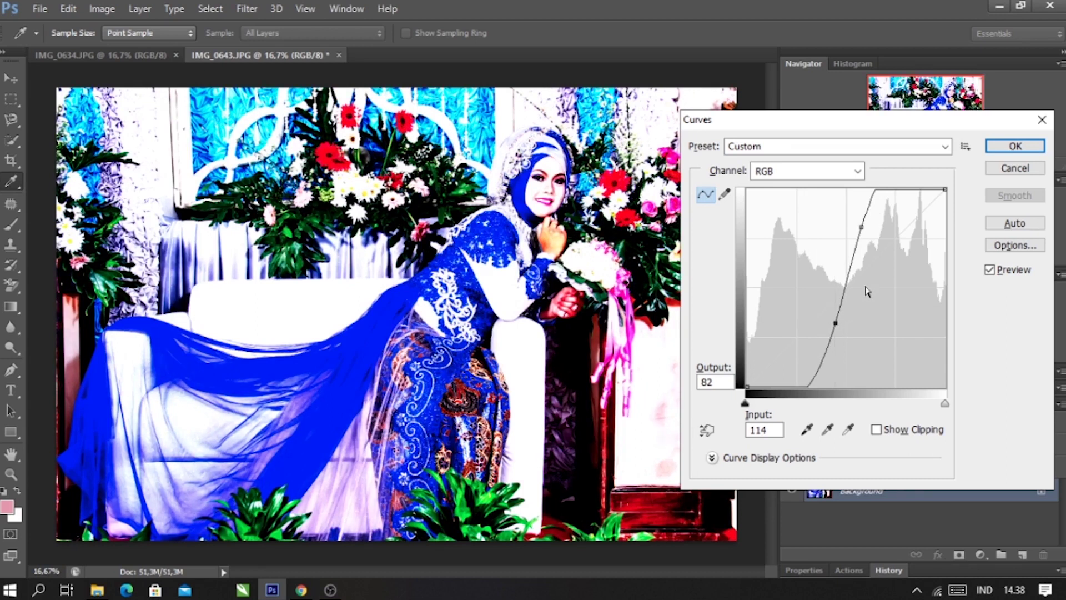
left_click_drag(861, 225, 898, 250)
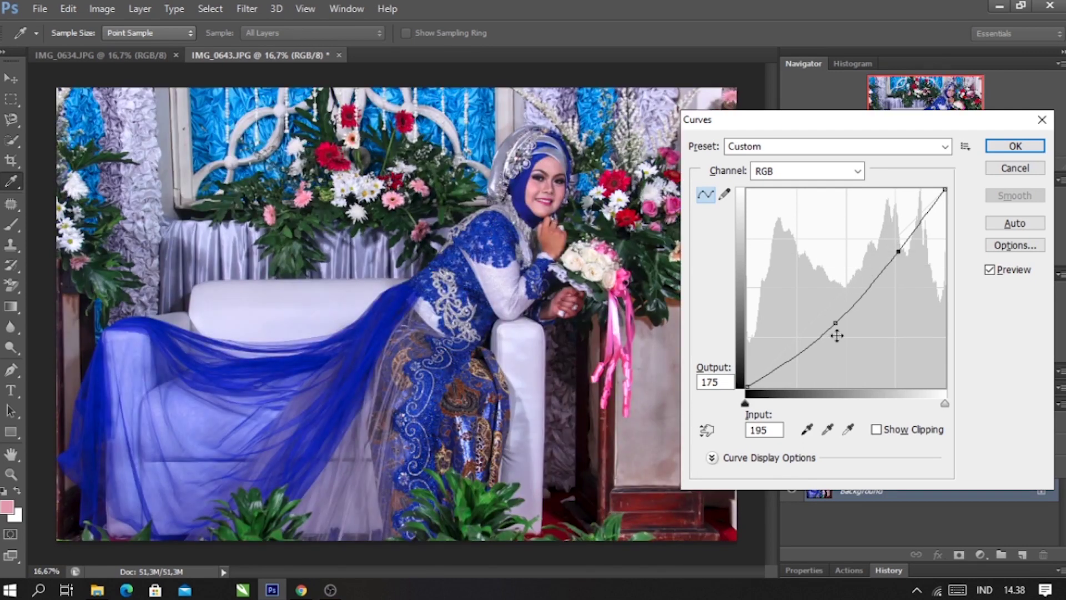
left_click_drag(835, 325, 798, 261)
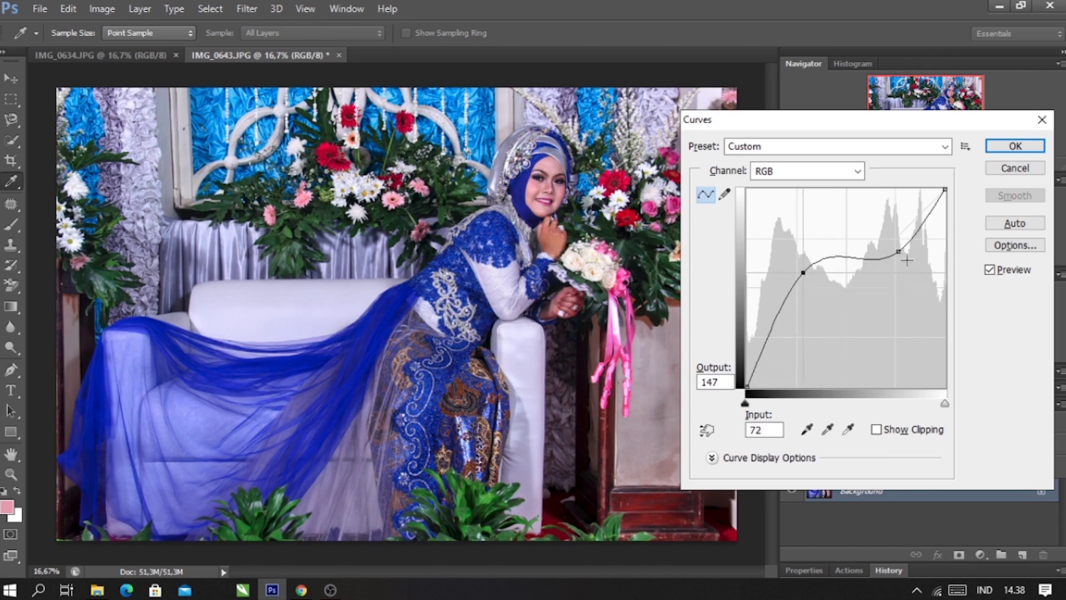
left_click_drag(899, 251, 902, 277)
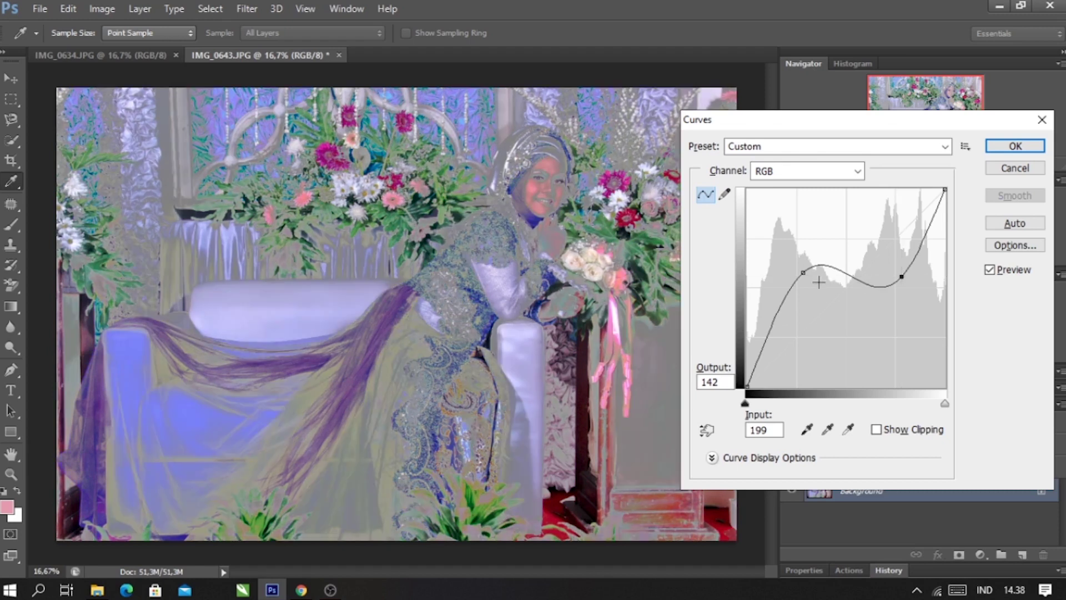
left_click_drag(803, 272, 817, 314)
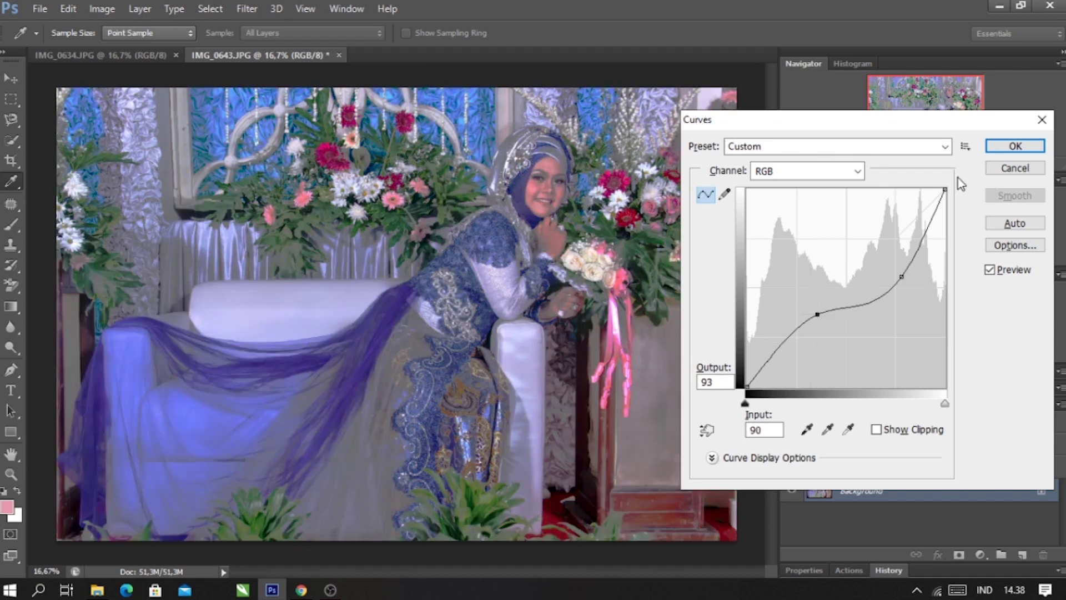
left_click(1025, 172)
key("m")
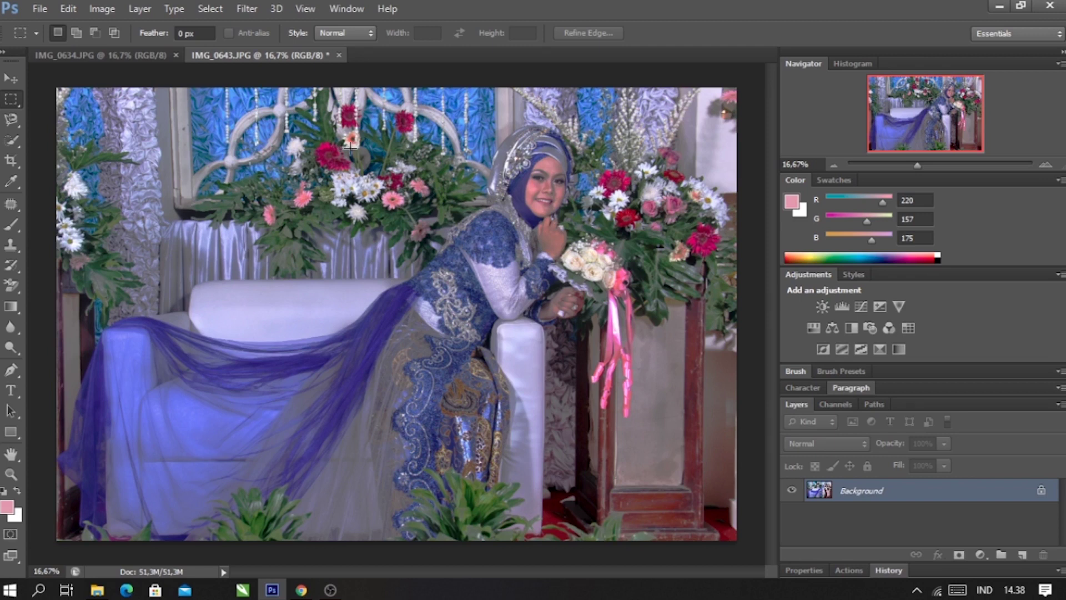
key("ctrl+z")
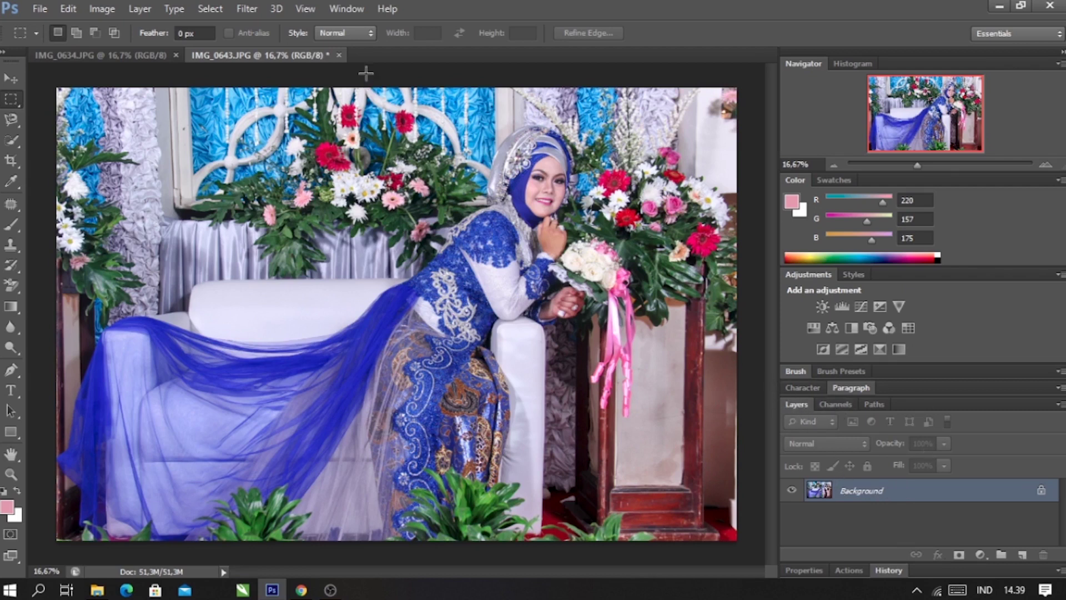
left_click(357, 11)
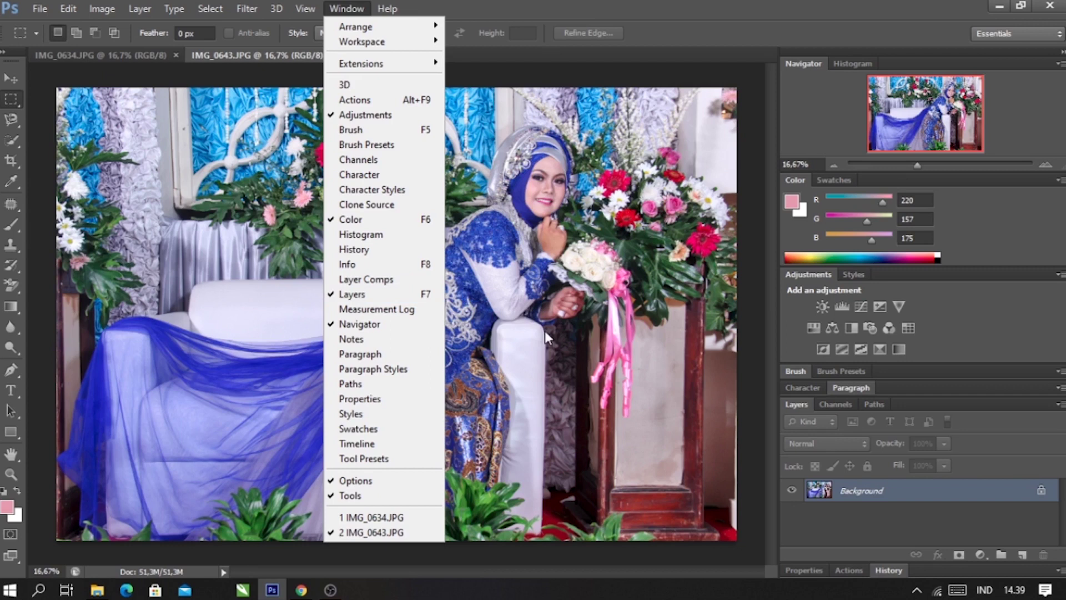
left_click(895, 505)
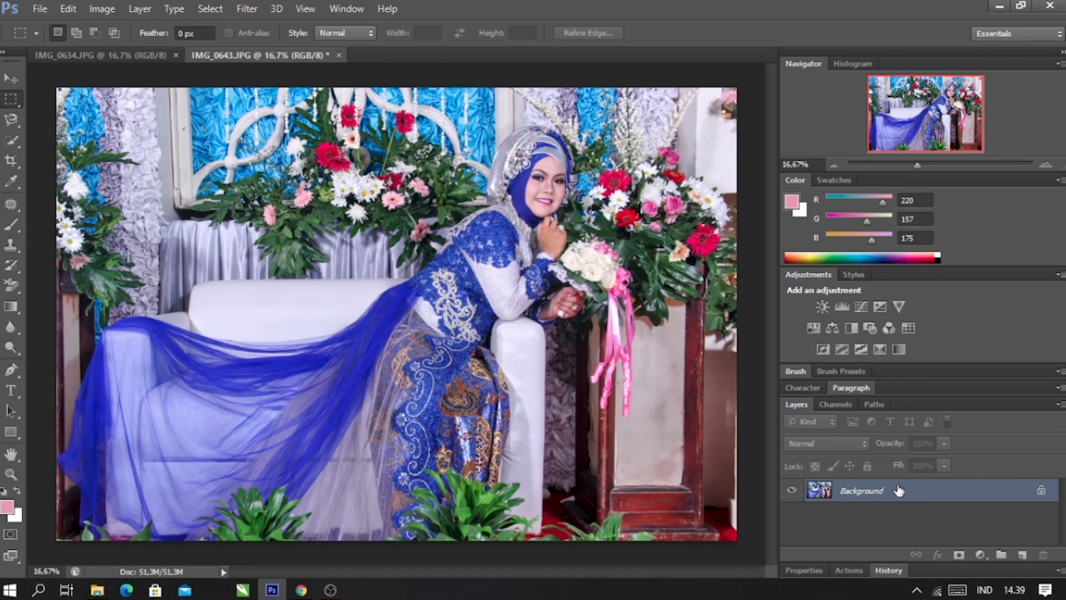
- Convert the locked Background of IMG_0643 into a regular layer named Layer 0 and duplicate it
double_click(898, 490)
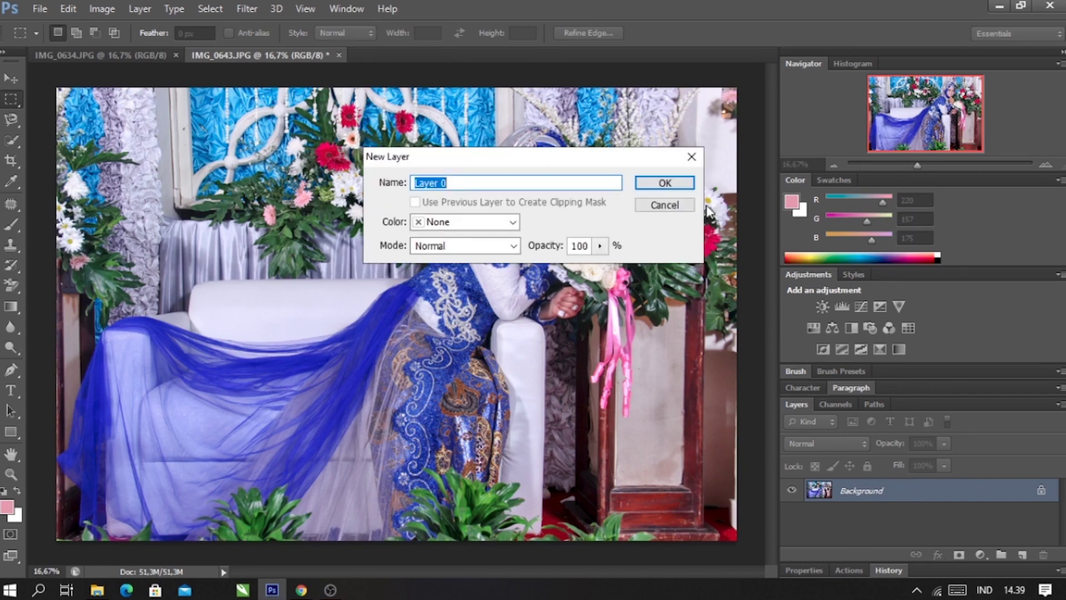
left_click(668, 185)
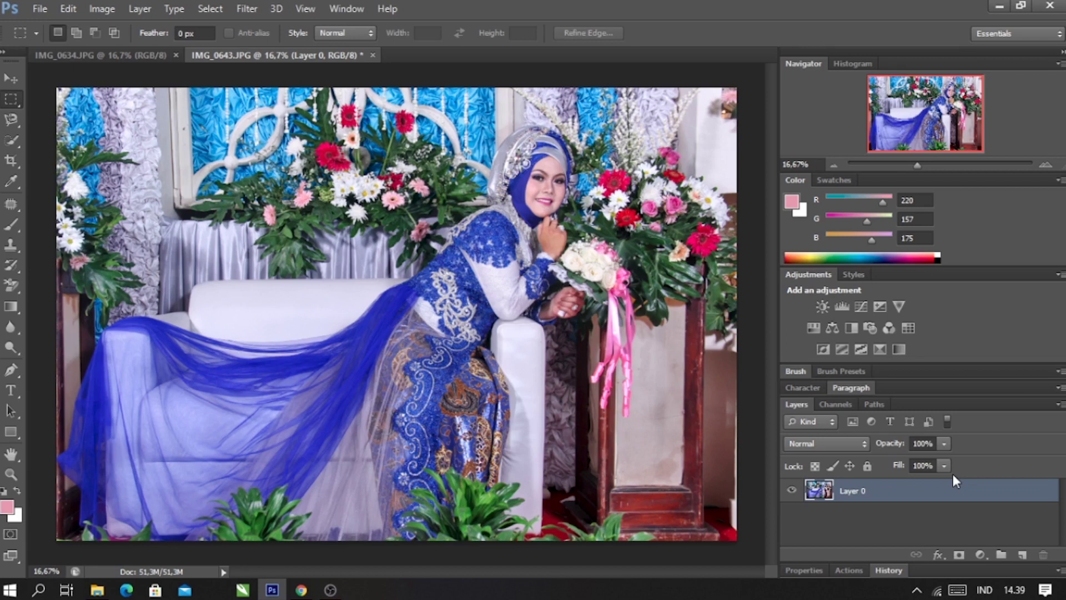
key("ctrl+j")
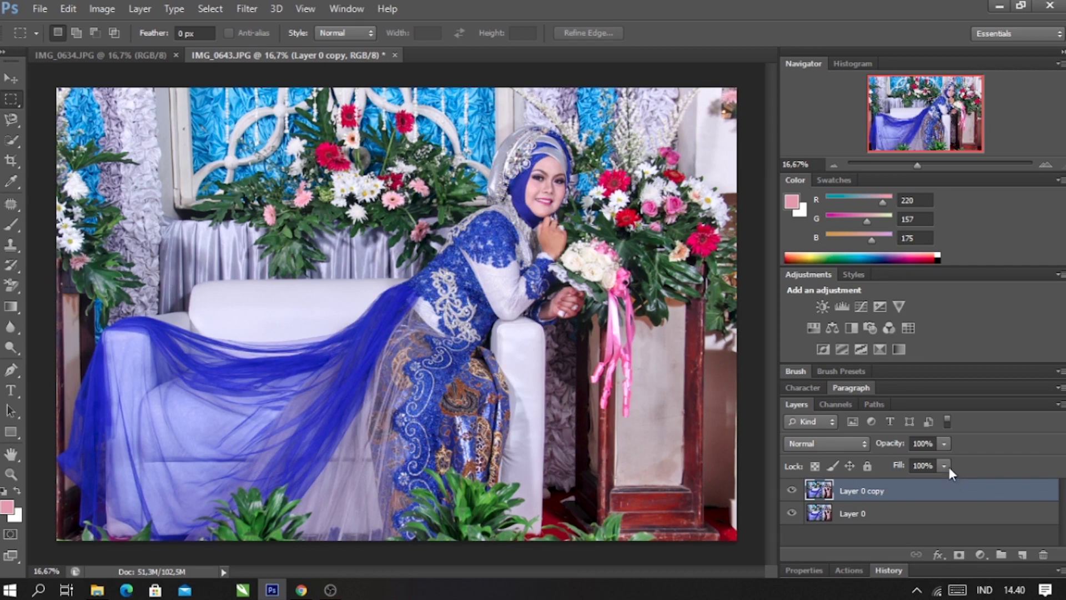
right_click(873, 491)
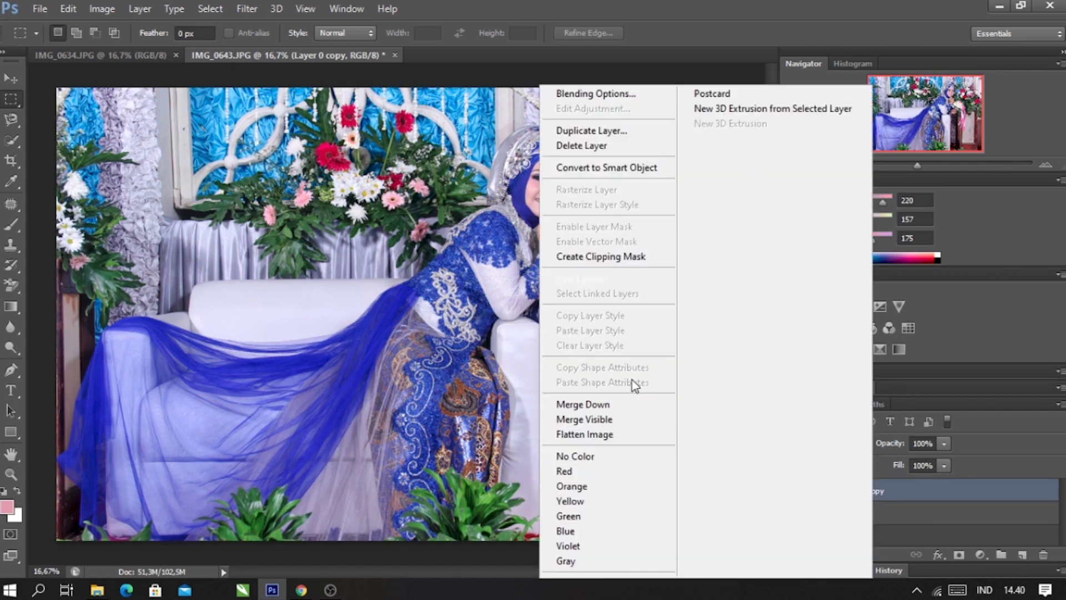
left_click(966, 488)
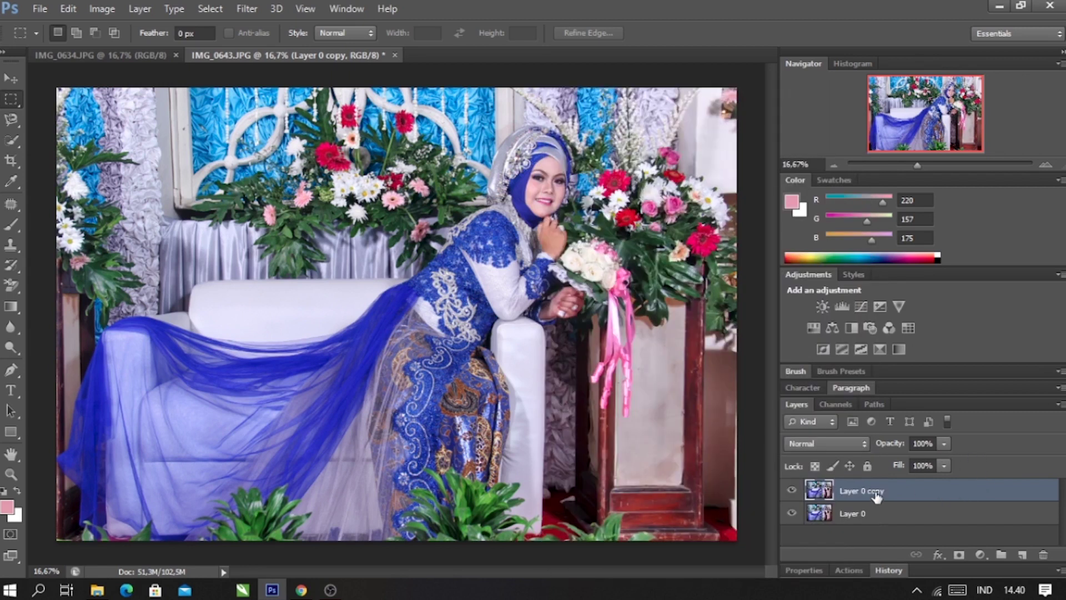
right_click(885, 491)
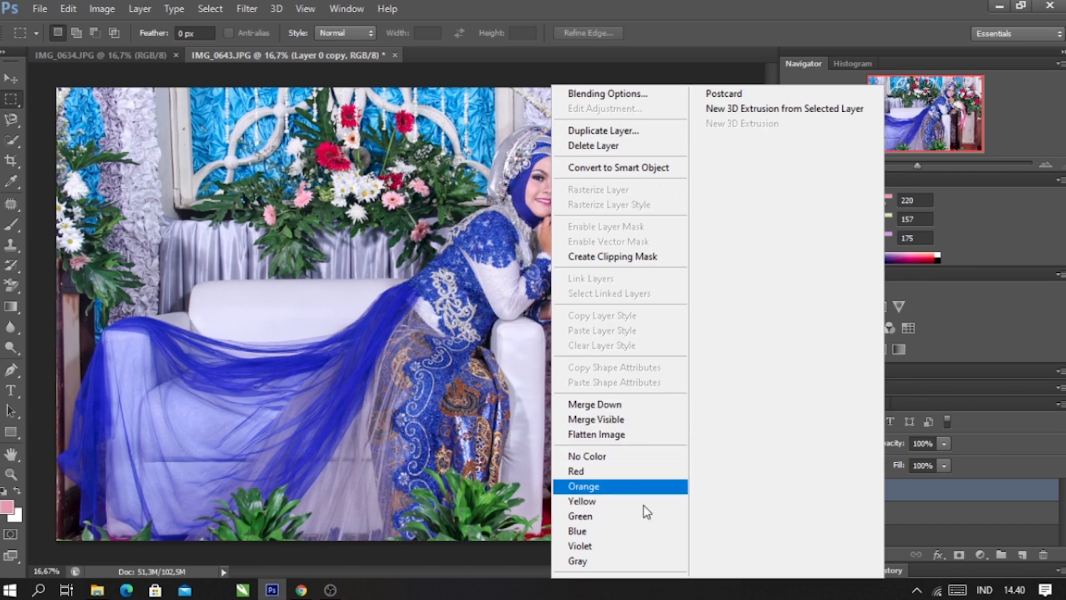
left_click(955, 493)
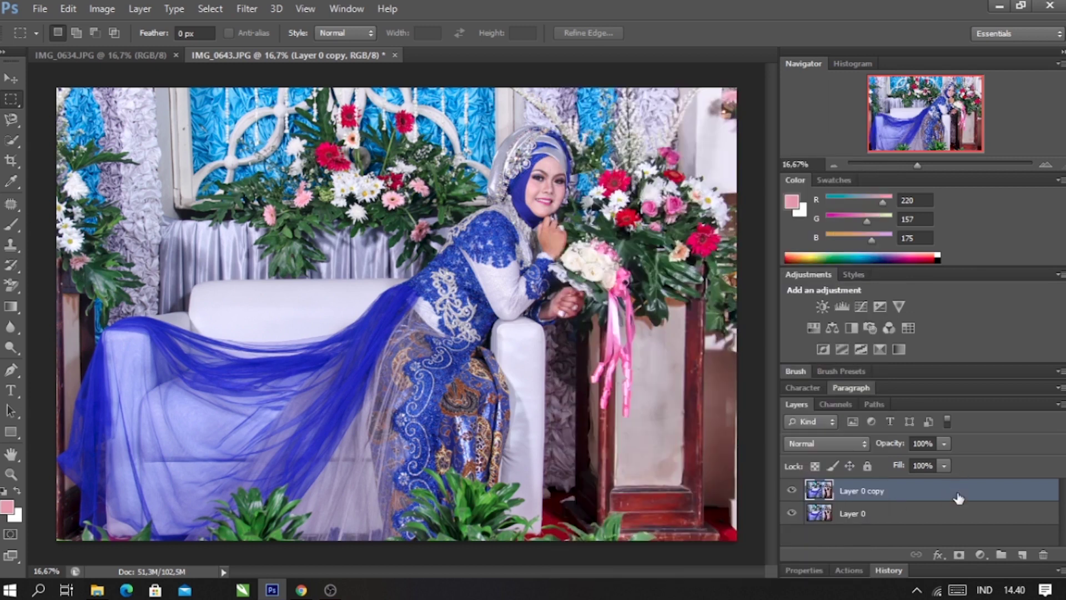
right_click(872, 489)
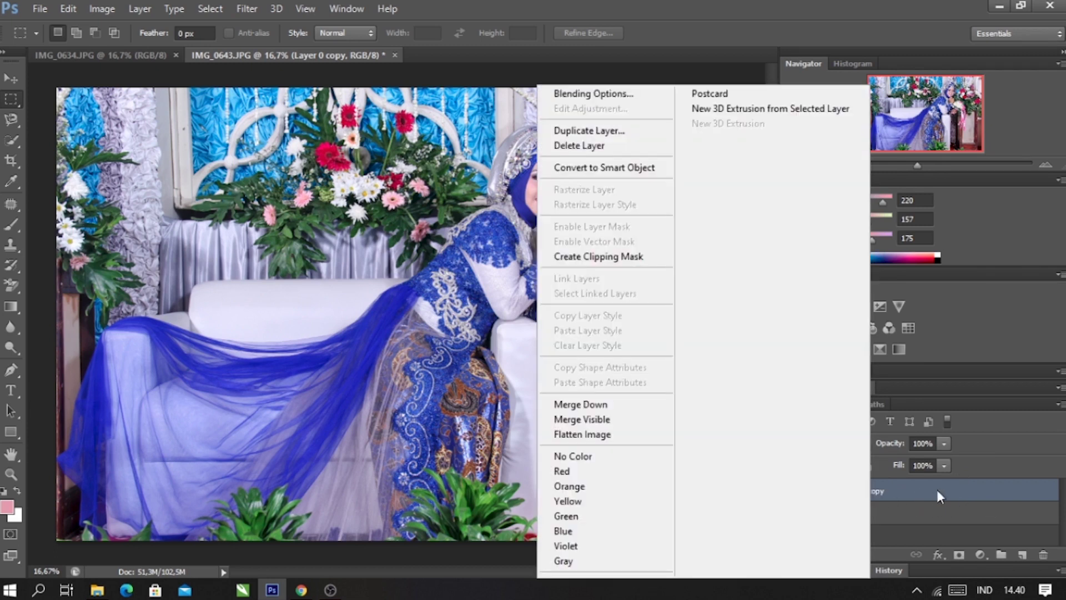
left_click(935, 489)
left_click(902, 511)
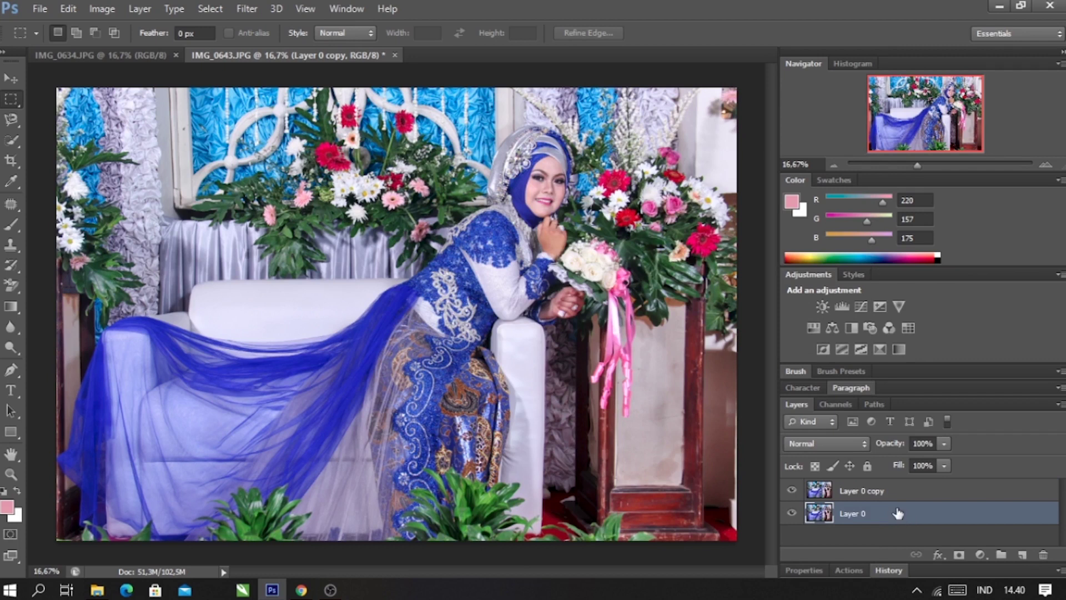
left_click(914, 492)
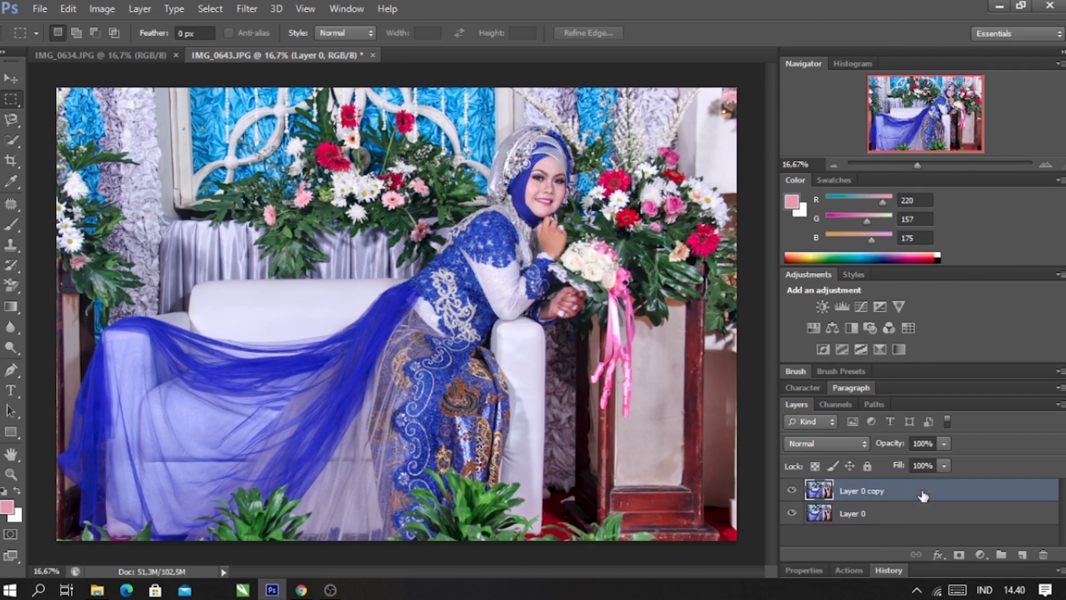
right_click(823, 495)
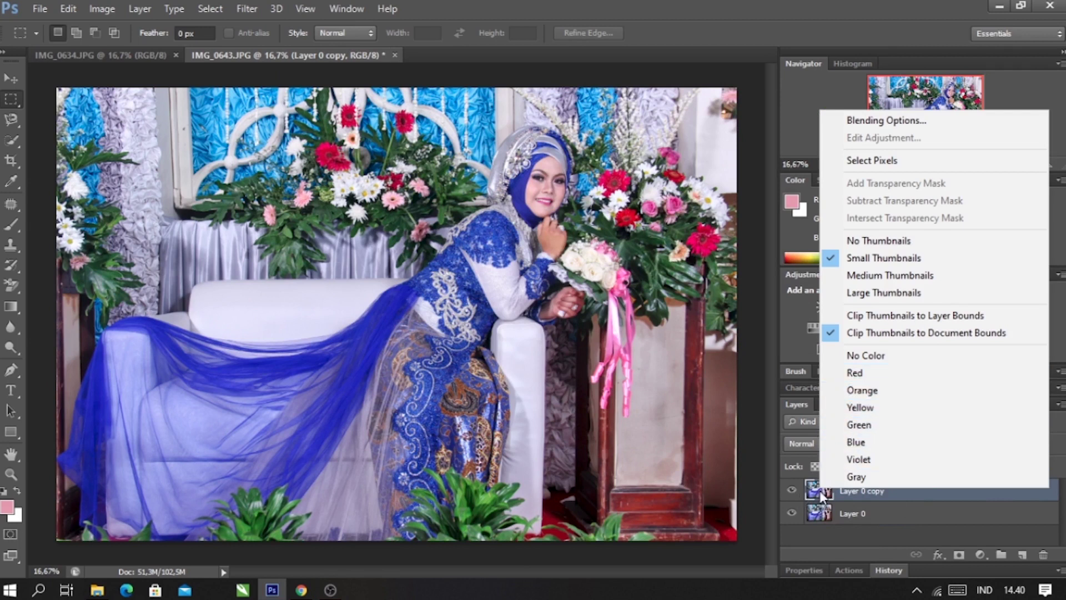
left_click(901, 518)
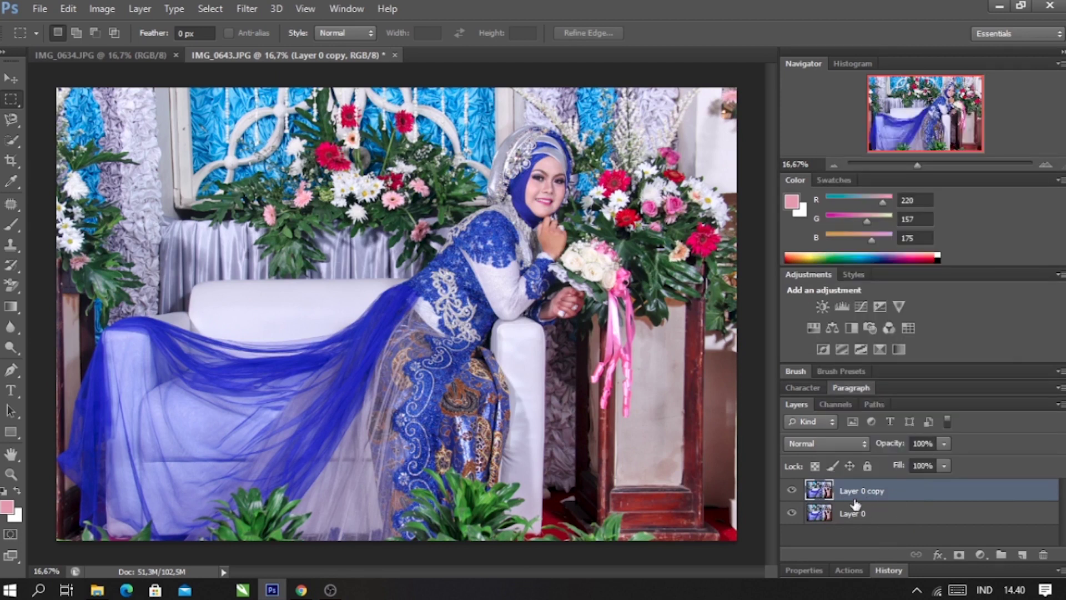
right_click(825, 493)
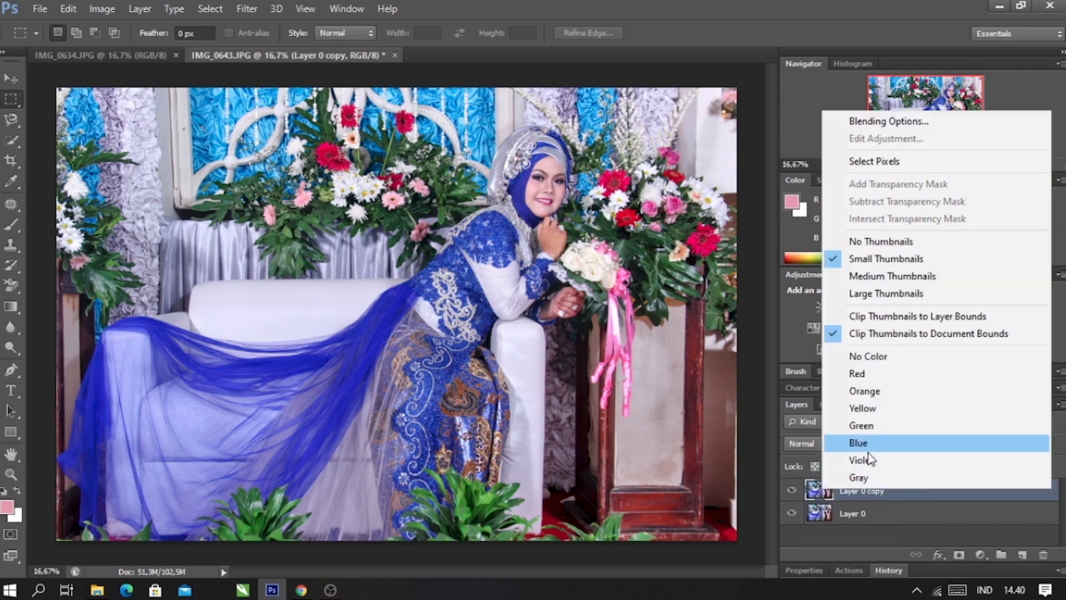
left_click(894, 513)
right_click(873, 497)
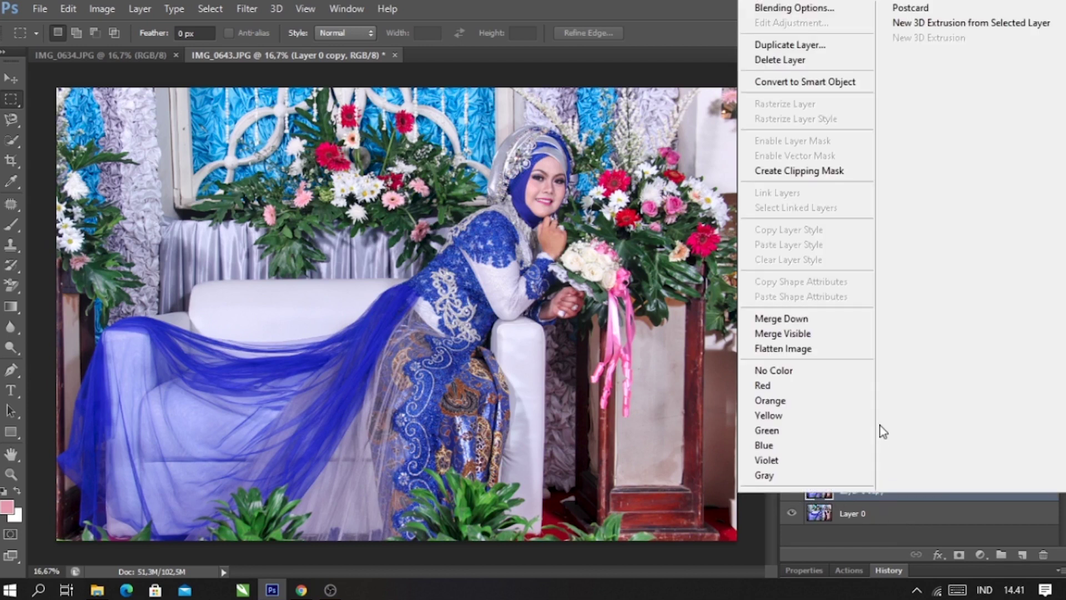
left_click(899, 530)
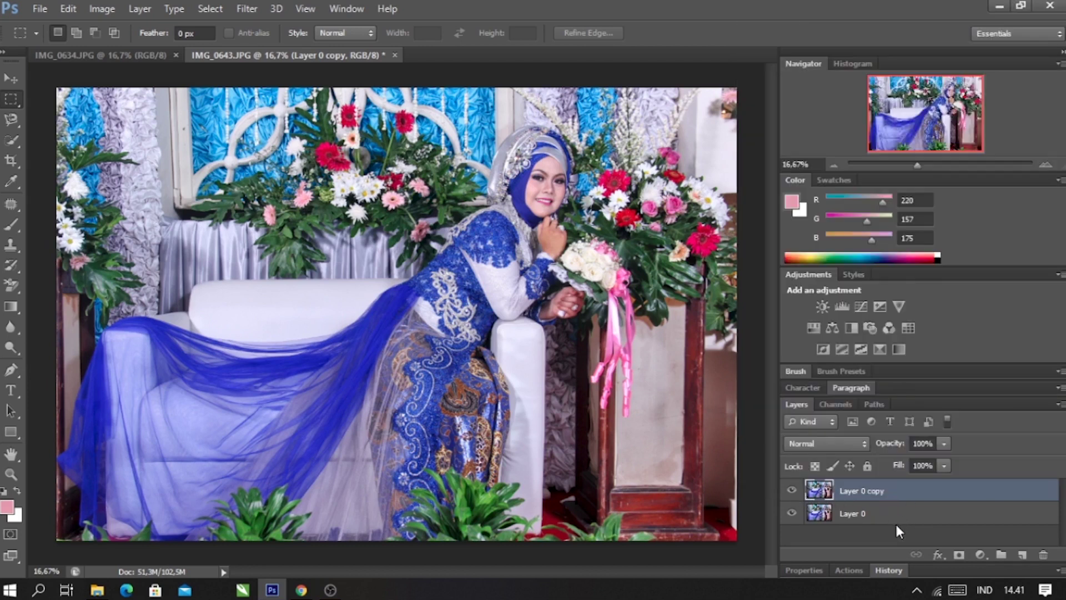
double_click(877, 492)
left_click(818, 494)
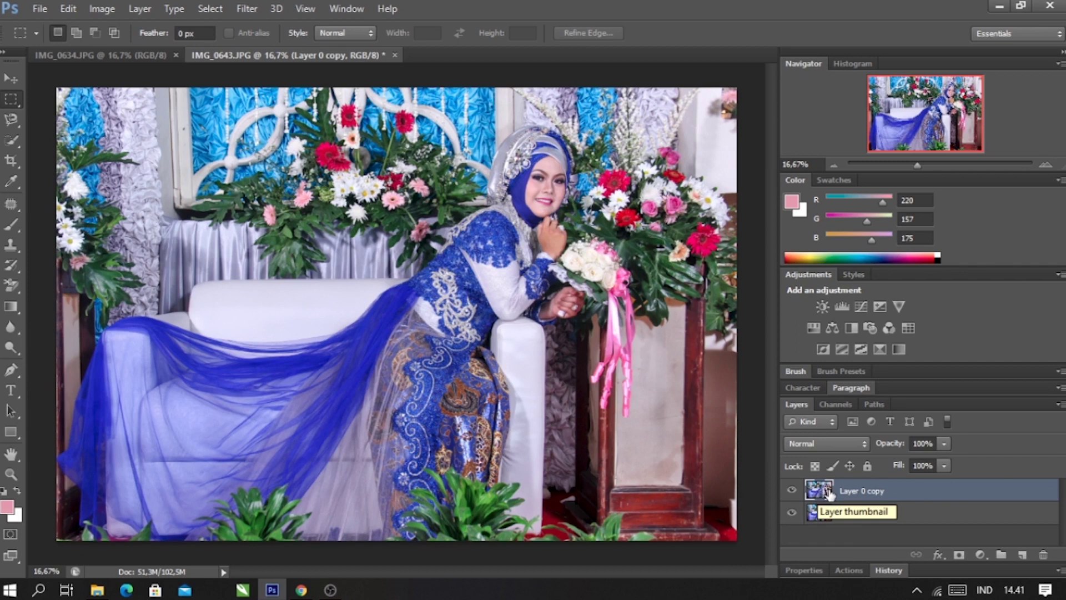
right_click(864, 491)
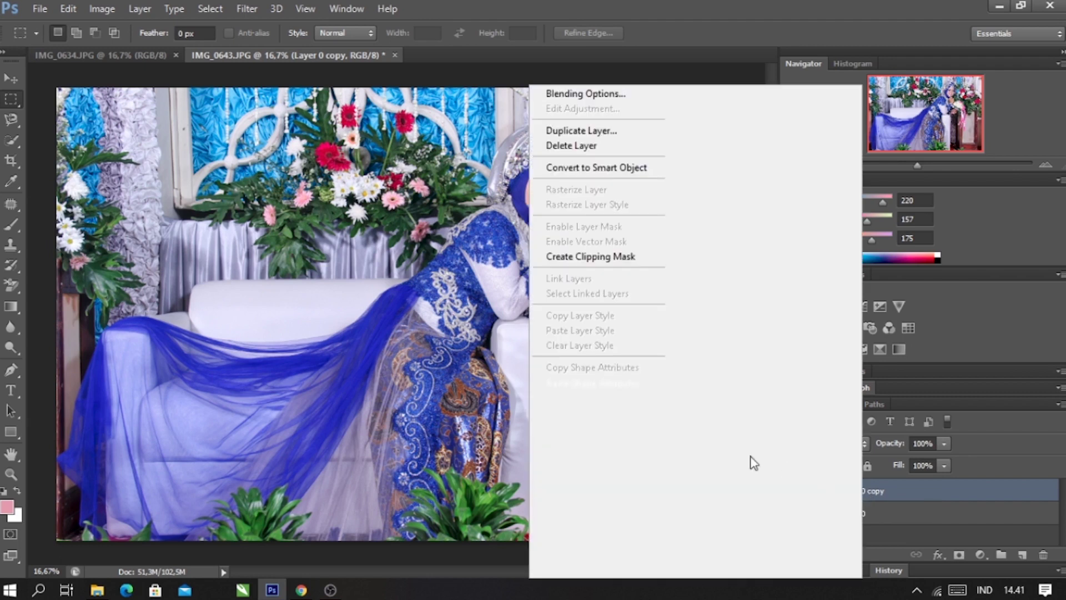
left_click(950, 493)
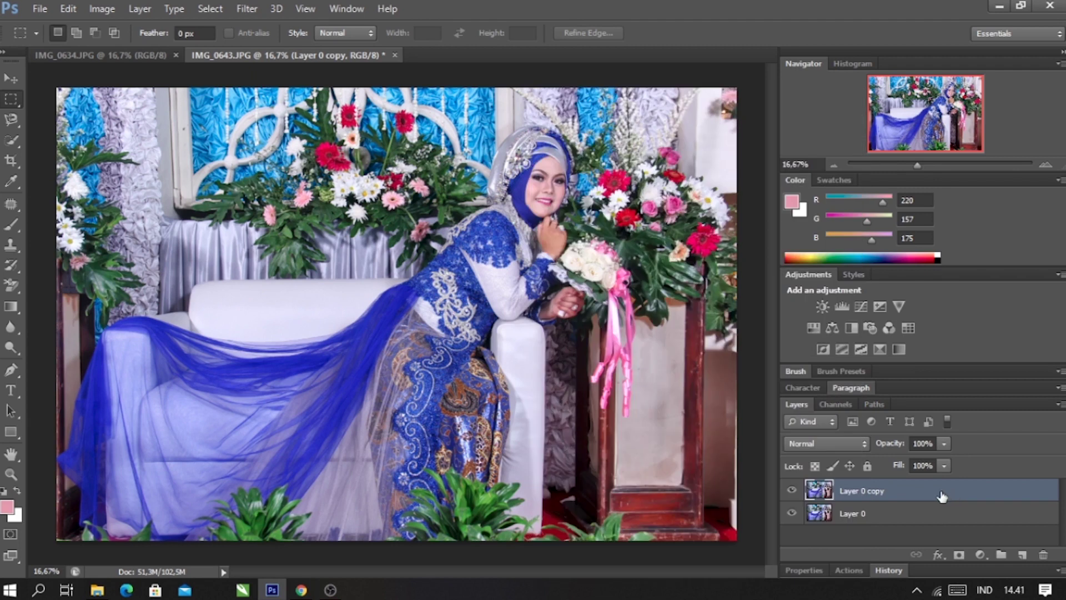
- Rename the duplicated layer as "Layer asli" and leave it as the selected layer
double_click(865, 491)
type("Layer asl")
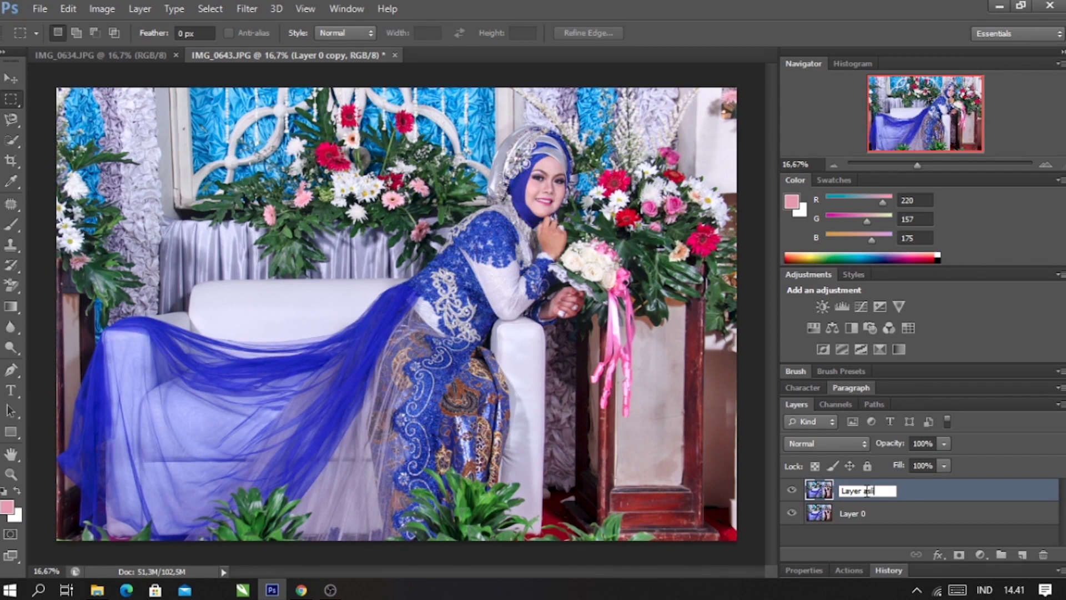
key("Return")
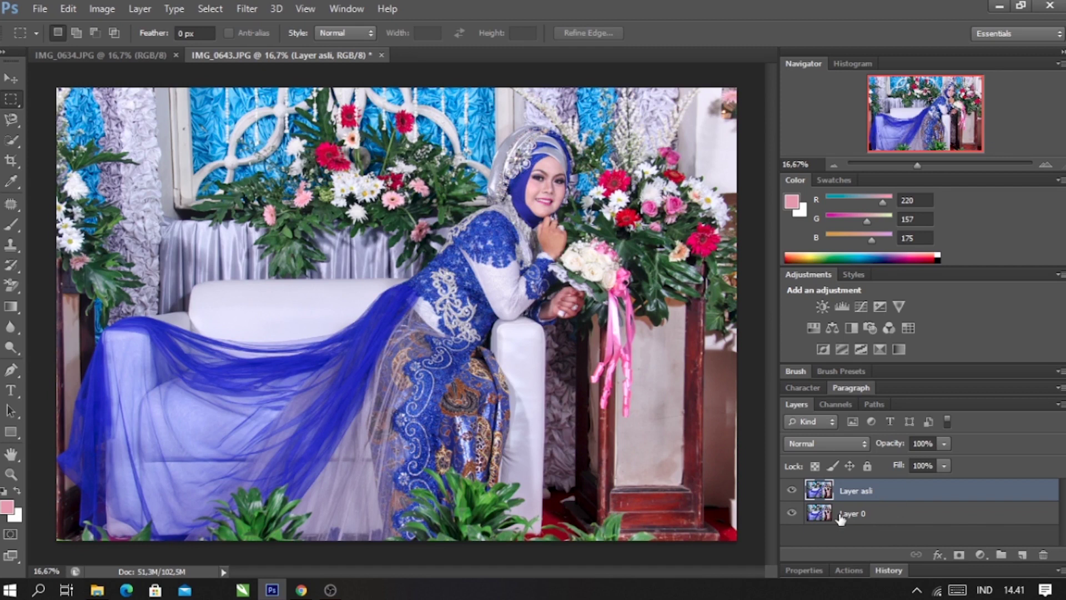
left_click(877, 512)
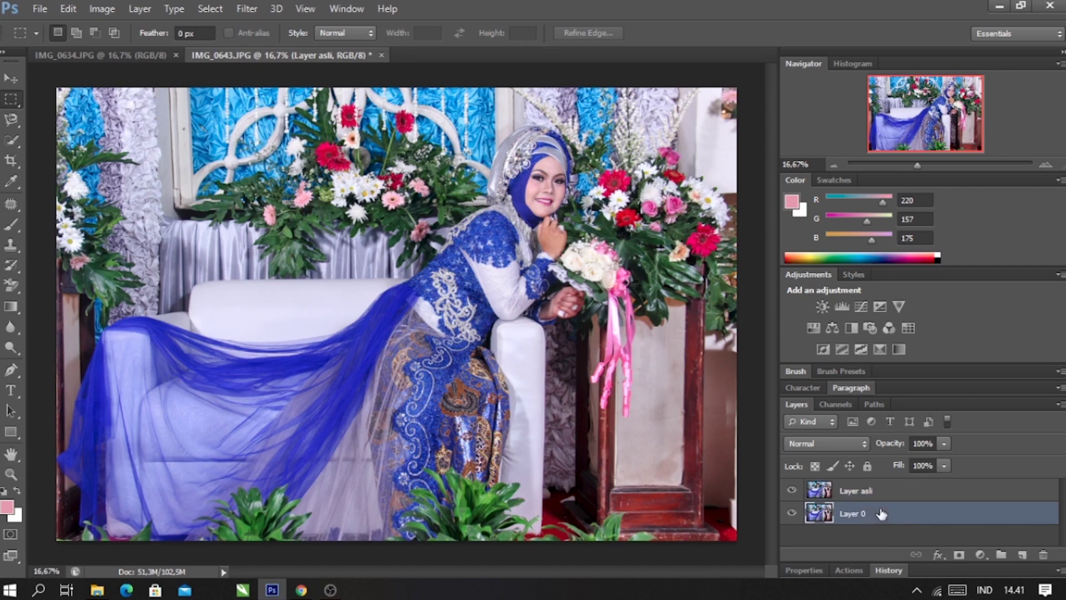
left_click(904, 492)
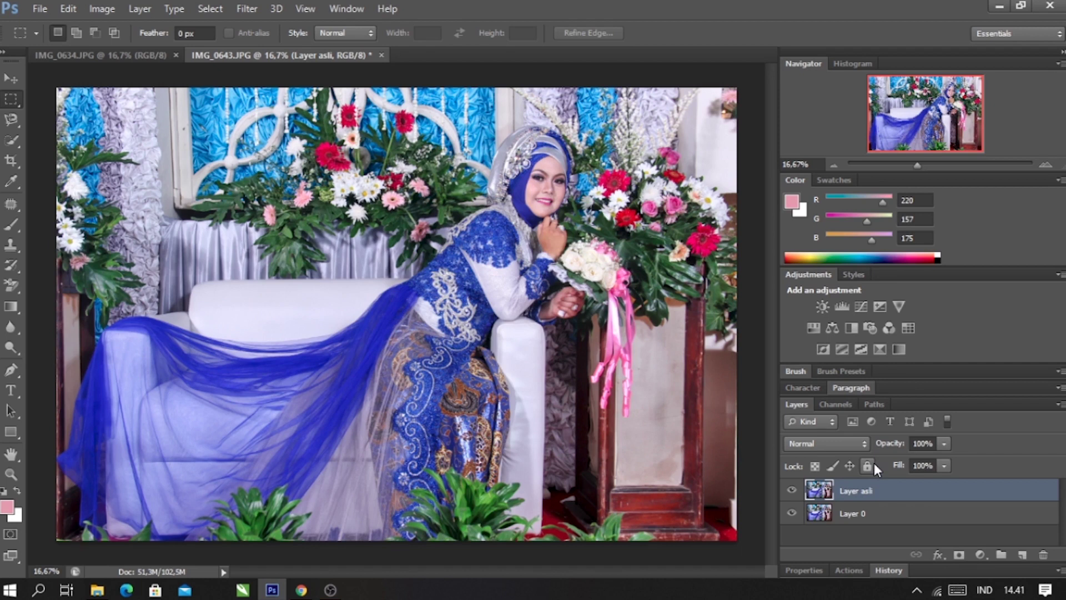
- Scale Layer asli proportionally about its centre to about 93.69% with Free Transform
key("ctrl+t")
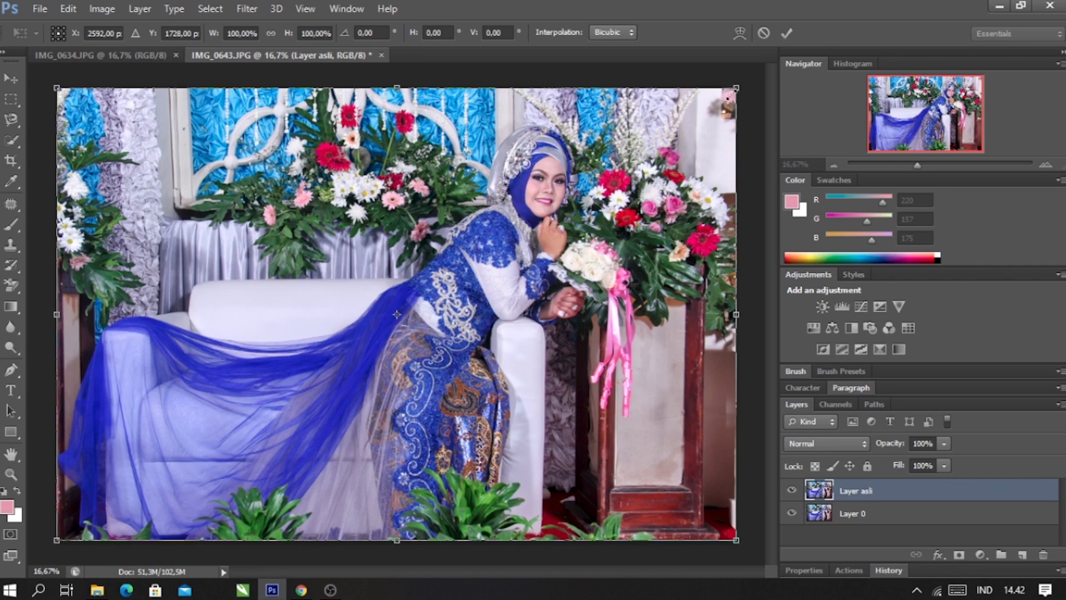
left_click_drag(736, 88, 724, 96)
left_click_drag(722, 108, 720, 107)
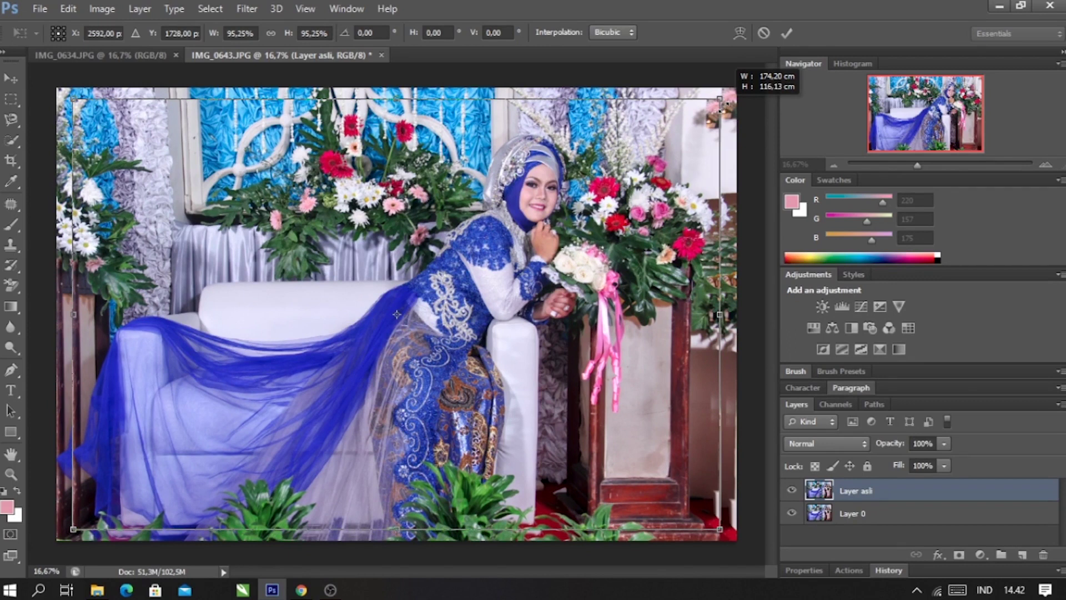
left_click_drag(723, 106, 721, 112)
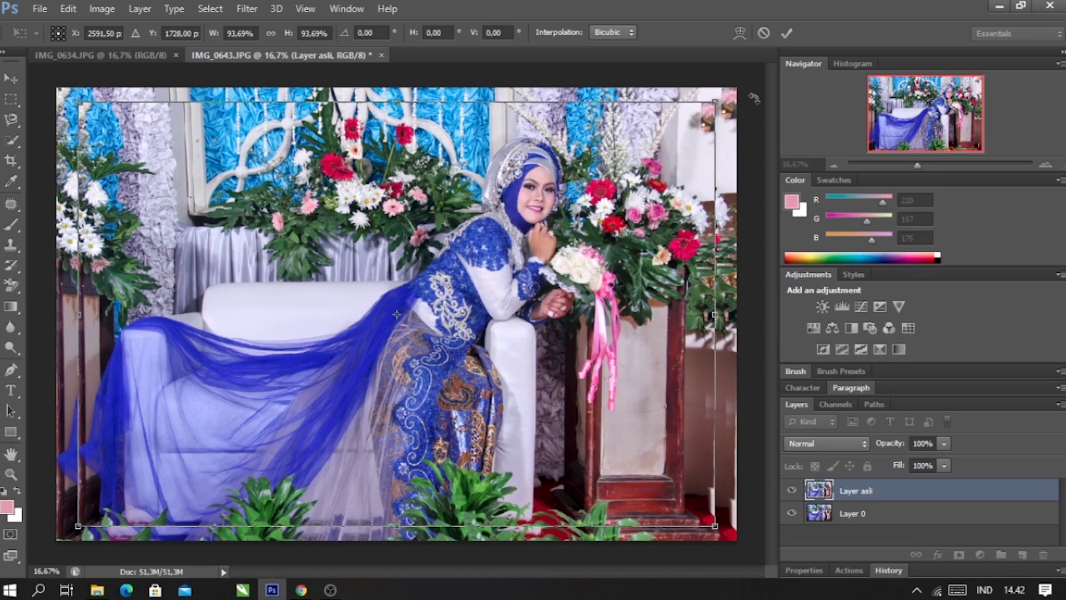
key("Return")
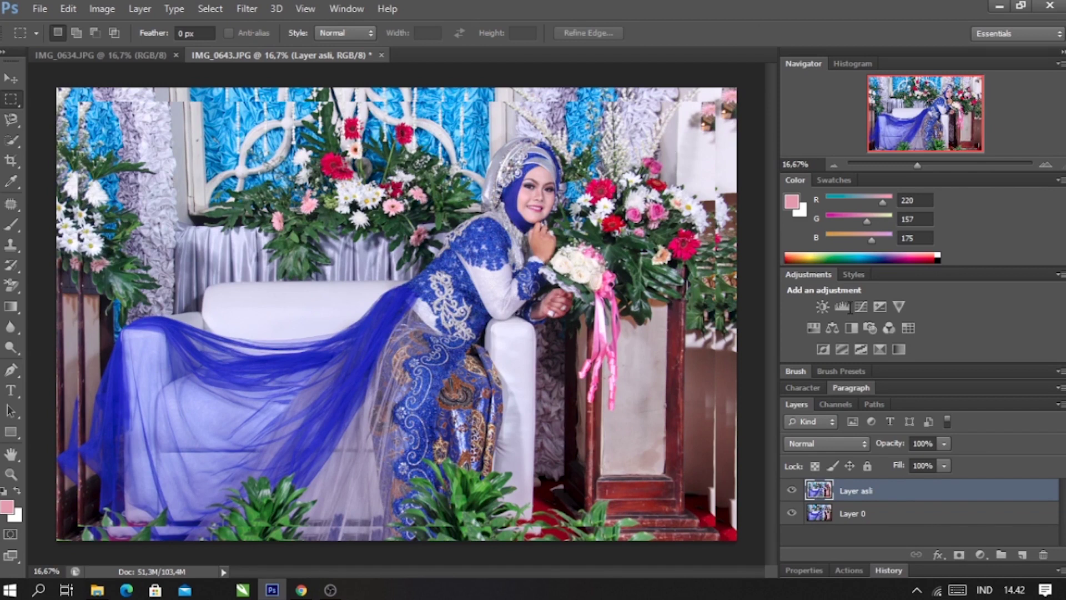
- Add a black outside Stroke of 10 px to Layer asli in its layer style
double_click(877, 492)
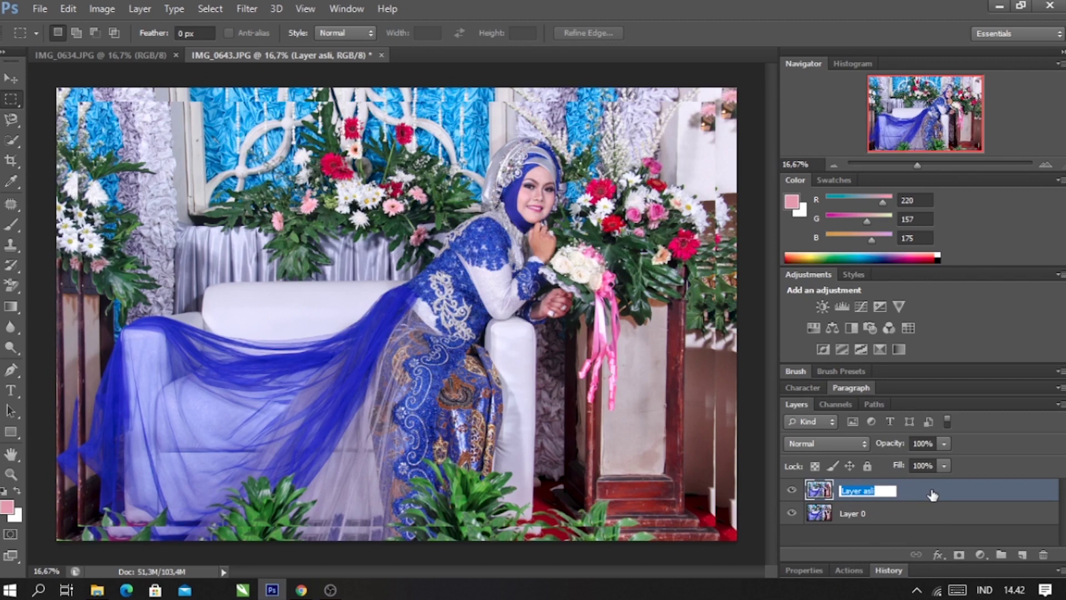
key("Return")
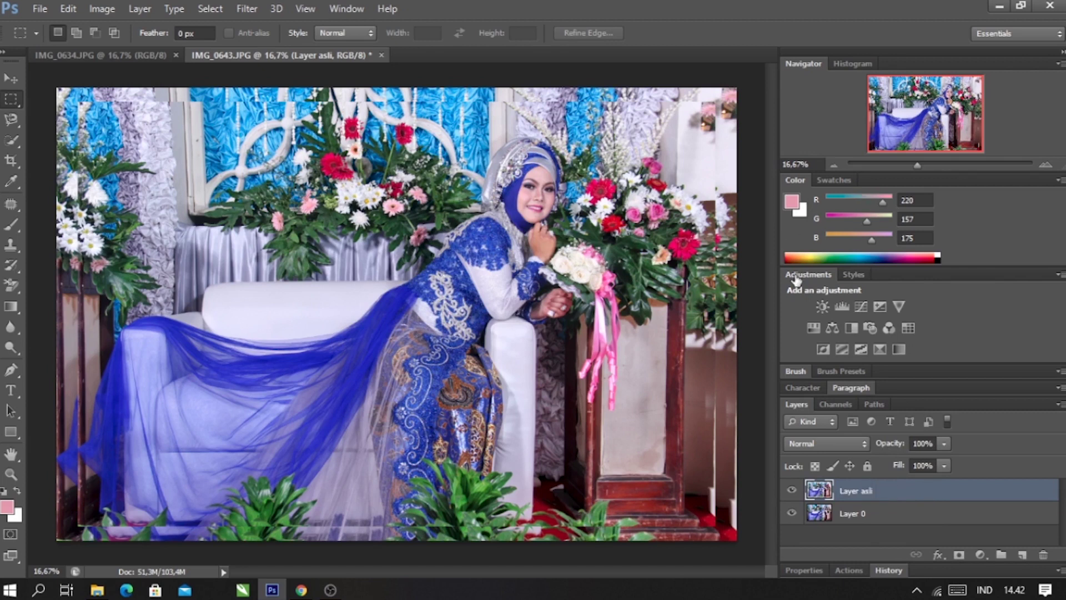
double_click(866, 488)
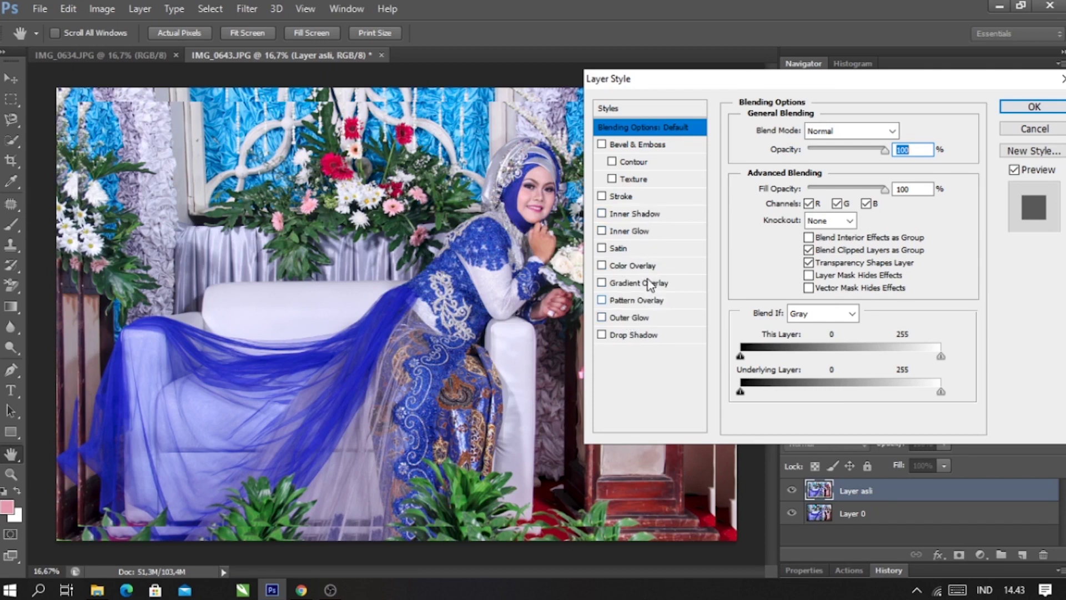
left_click(626, 199)
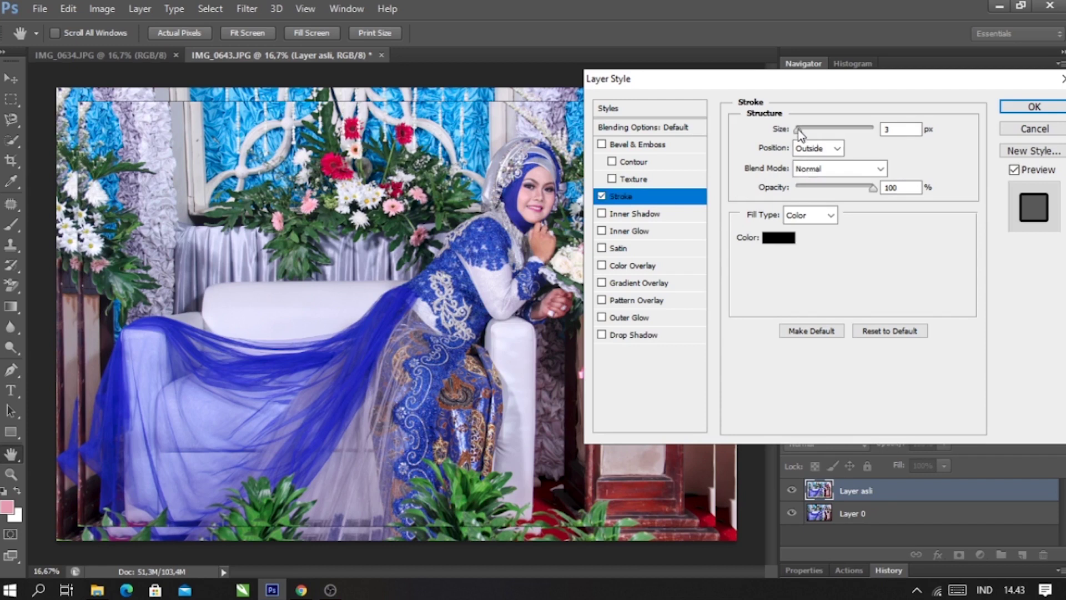
mouse_move(798, 128)
left_mouse_down()
mouse_move(814, 134)
mouse_move(799, 128)
left_mouse_up()
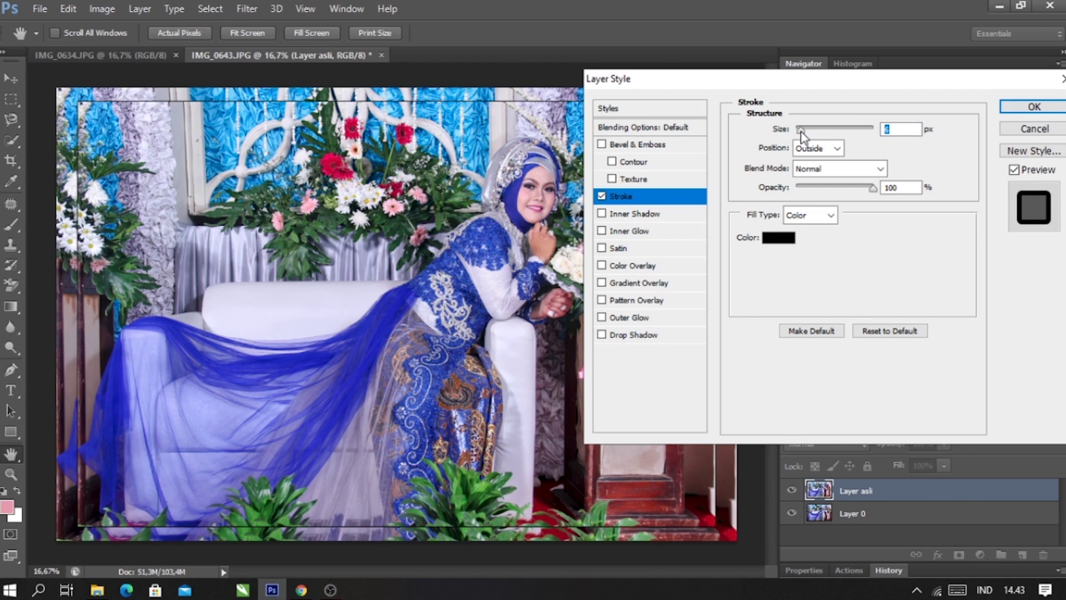
left_click_drag(800, 132, 801, 132)
left_click_drag(840, 89, 738, 377)
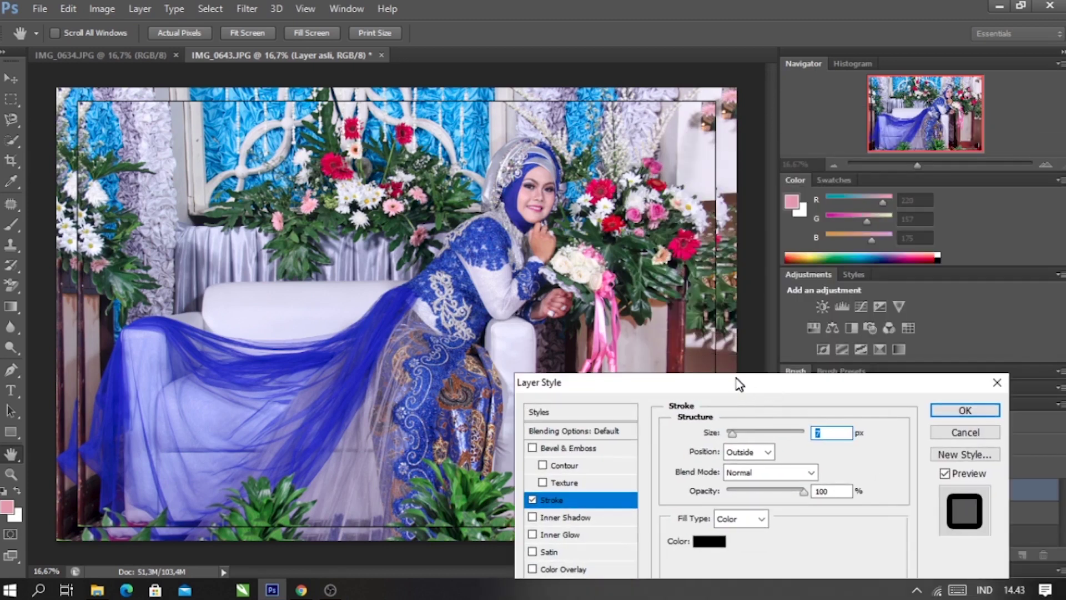
left_click_drag(776, 213, 791, 155)
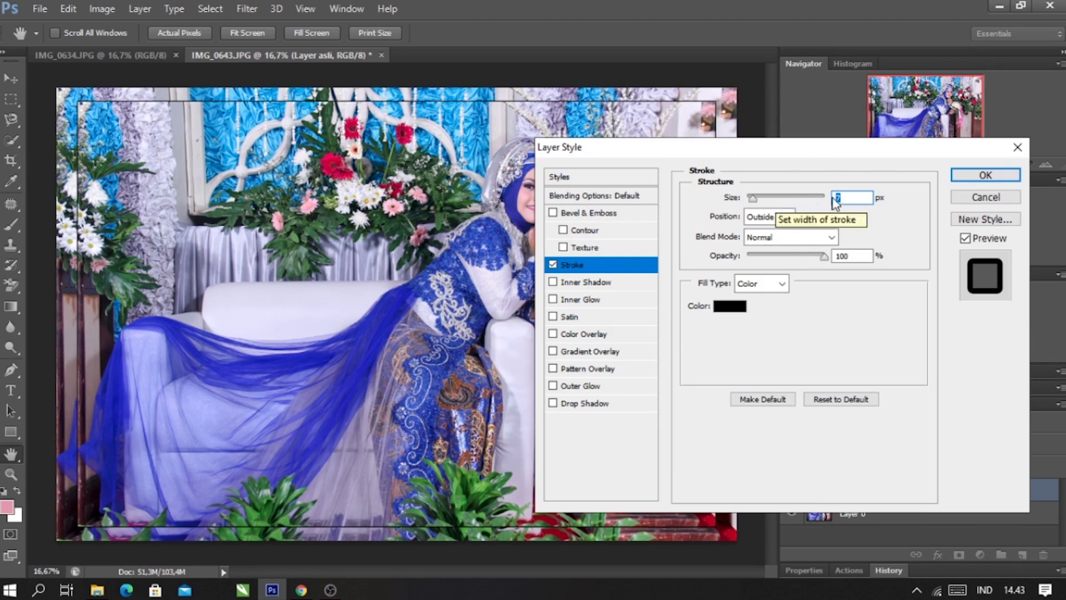
type("10")
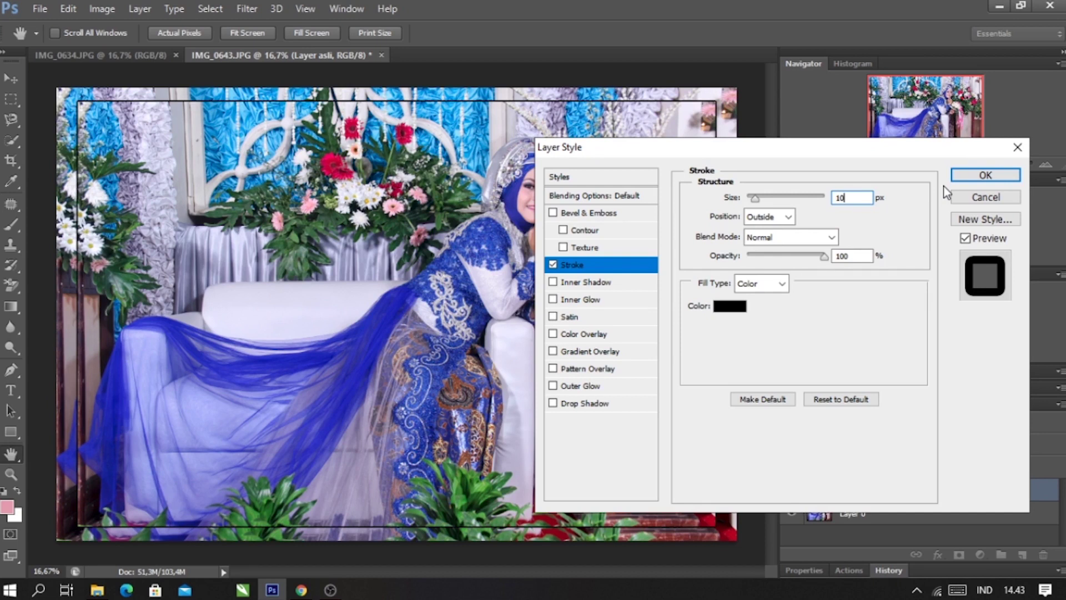
left_click(985, 175)
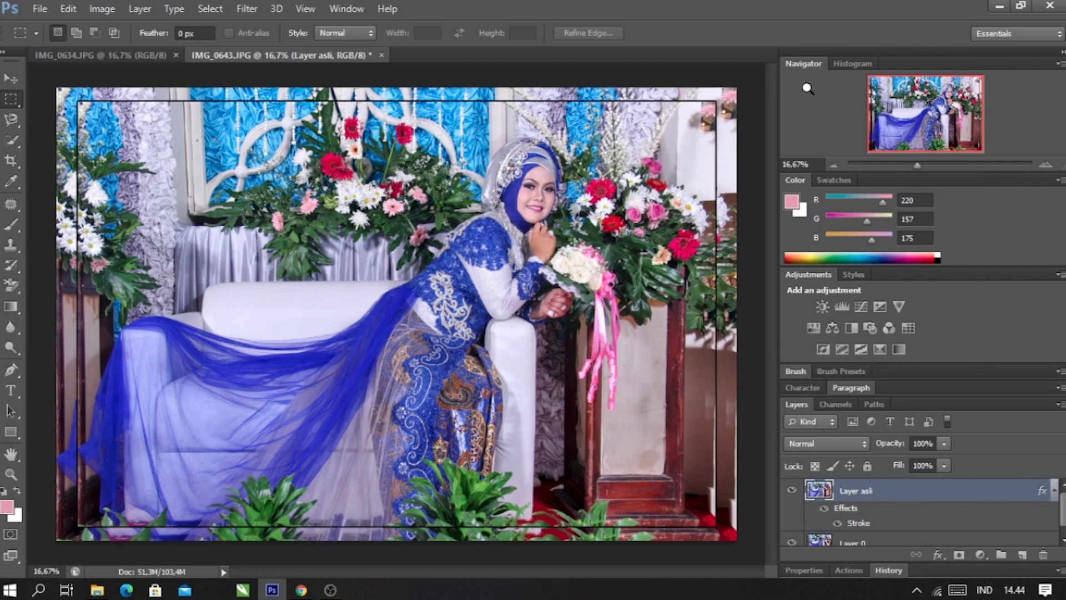
- Rotate Layer asli by about -2.46° with Free Transform, and select Layer 0
key("ctrl+t")
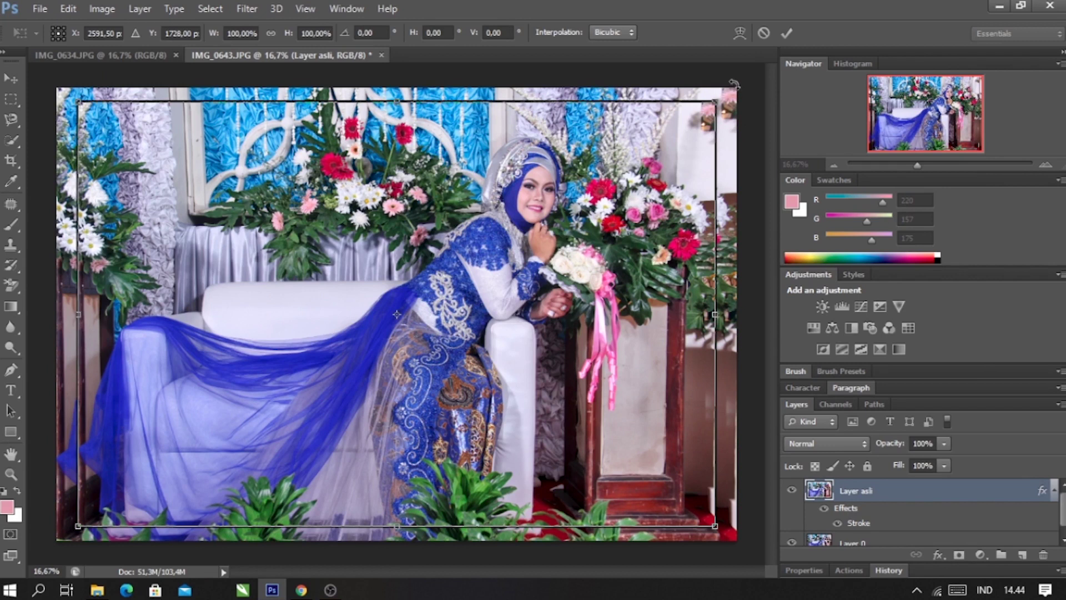
left_click_drag(733, 78, 734, 73)
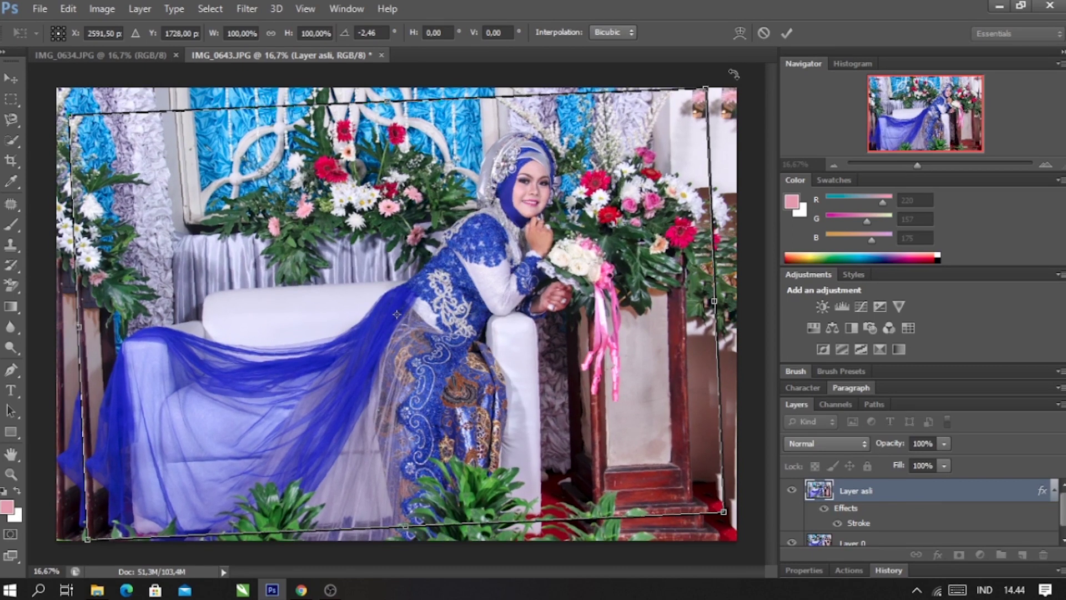
key("Return")
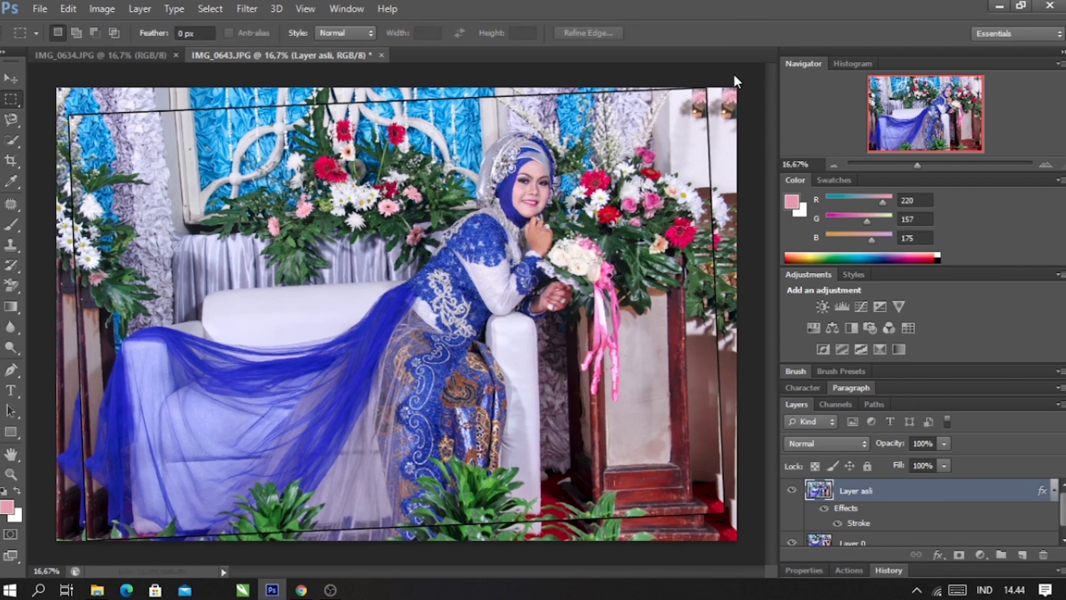
scroll(877, 524, "down", 1)
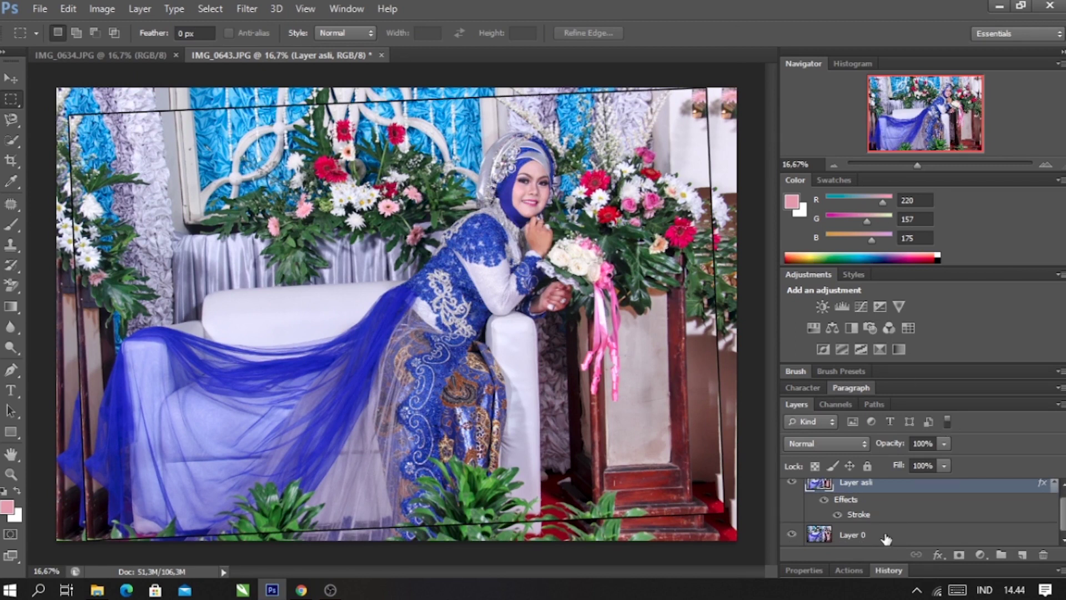
left_click(886, 536)
- Try a Pattern Overlay on Layer 0 using the ClarissaNet pattern at 443% scale, and discard it
double_click(886, 537)
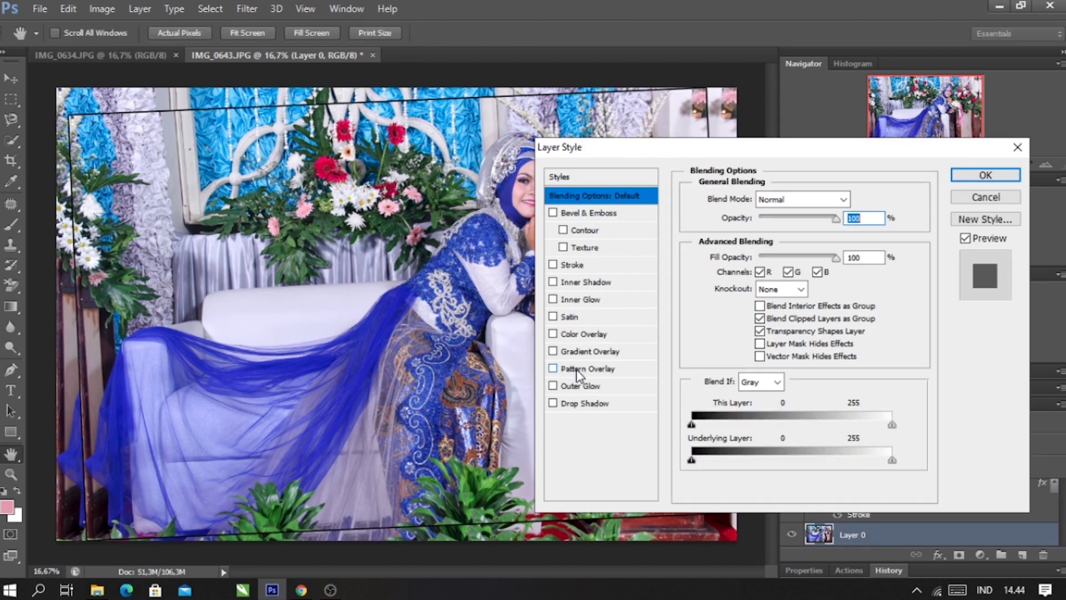
left_click(641, 369)
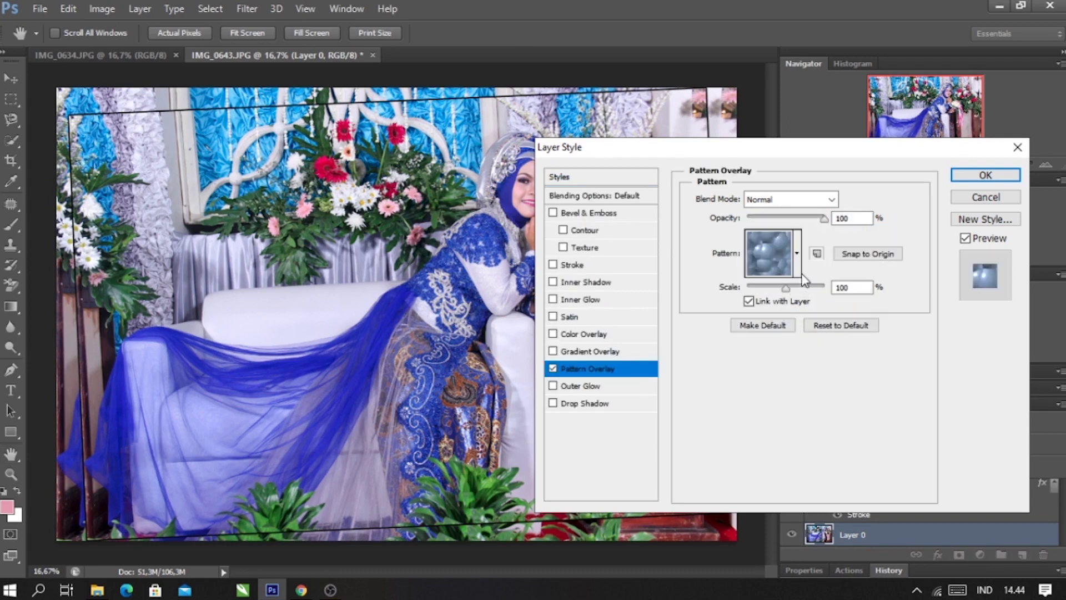
left_click(798, 259)
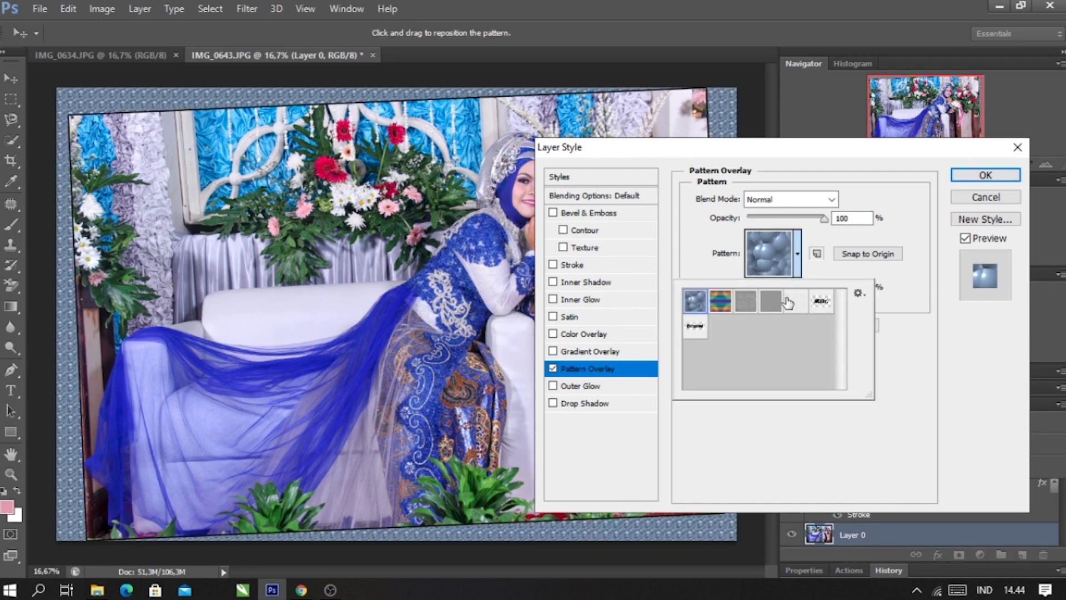
left_click(692, 330)
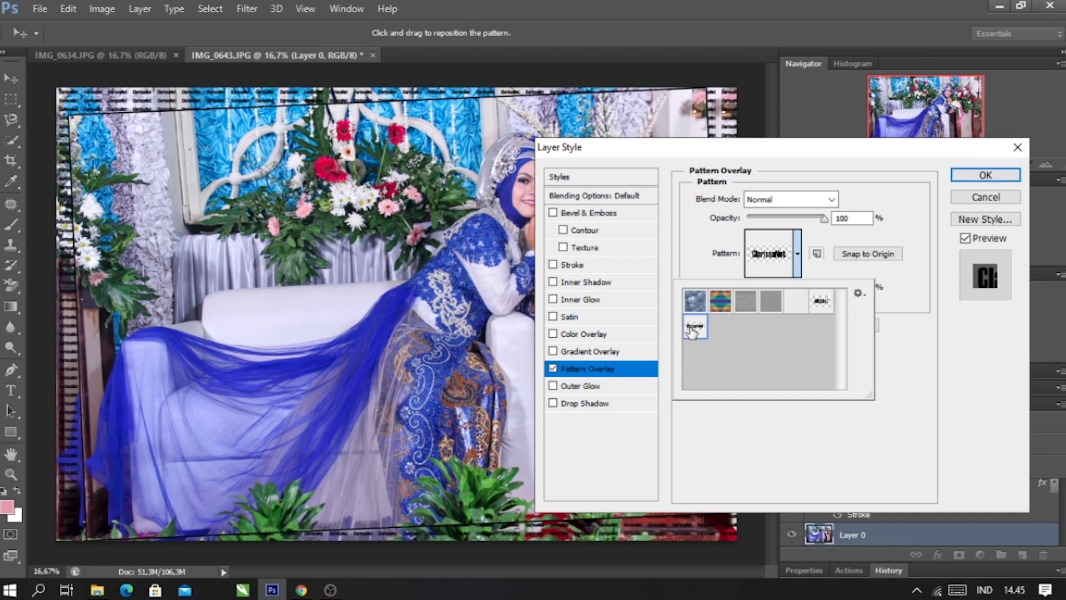
left_click(728, 150)
left_click_drag(727, 150, 935, 352)
left_click_drag(874, 226, 820, 214)
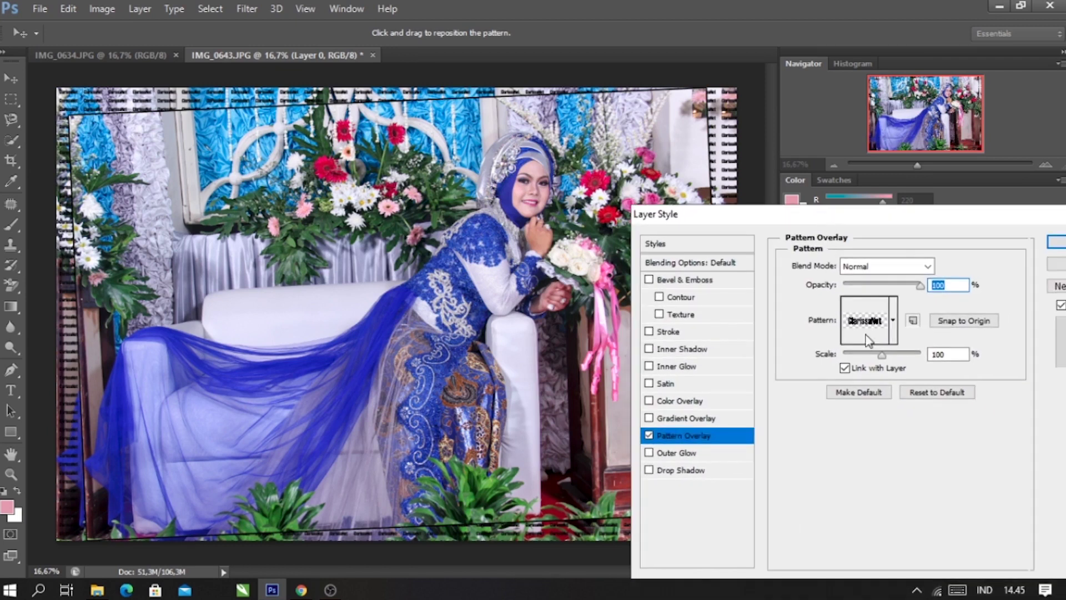
left_click_drag(890, 355, 902, 354)
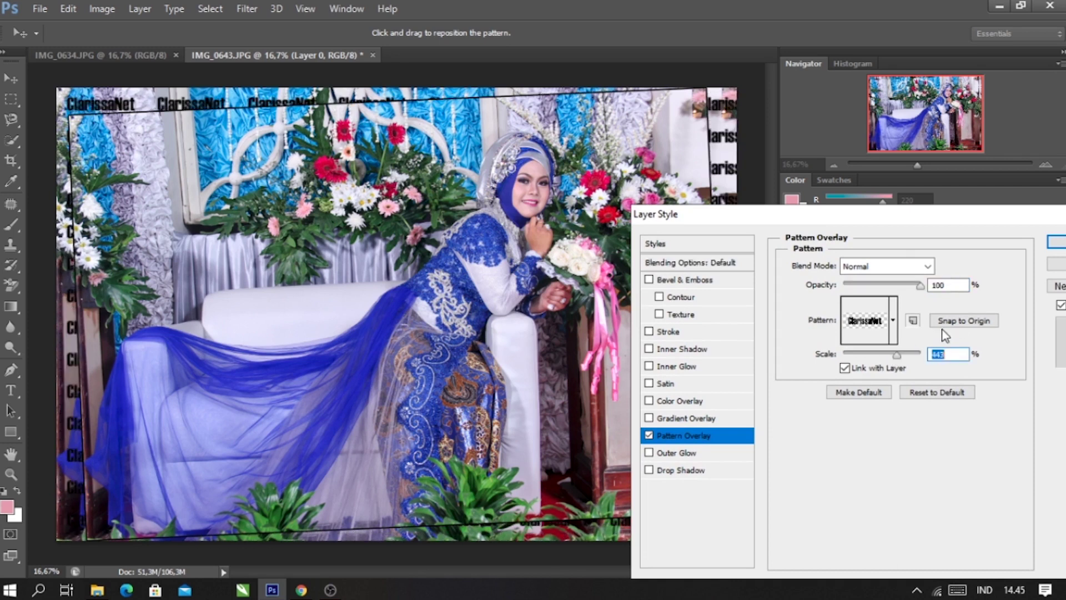
left_click(944, 328)
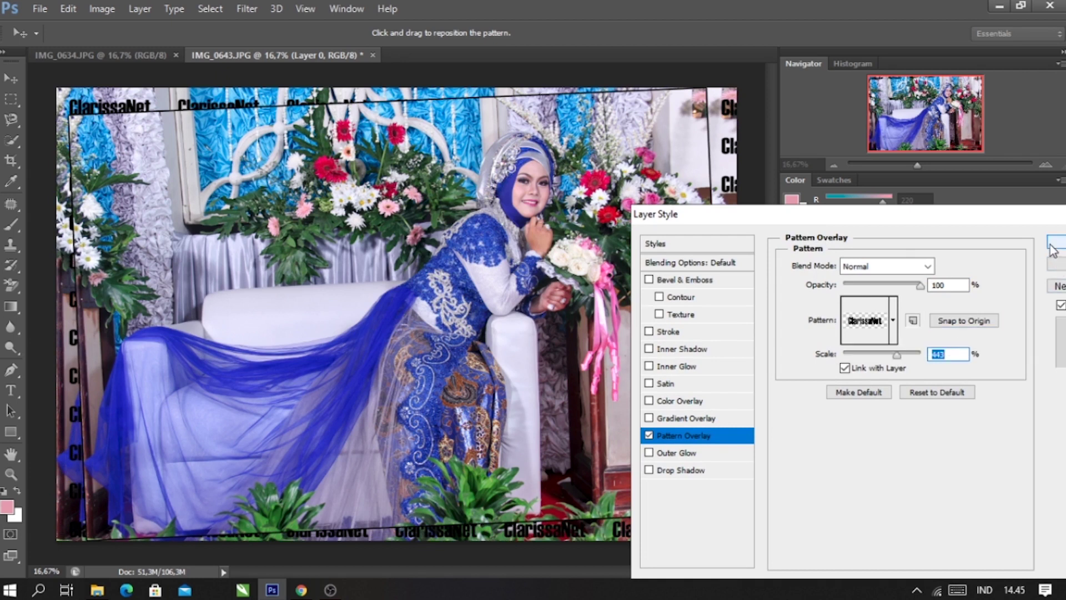
left_click(1062, 266)
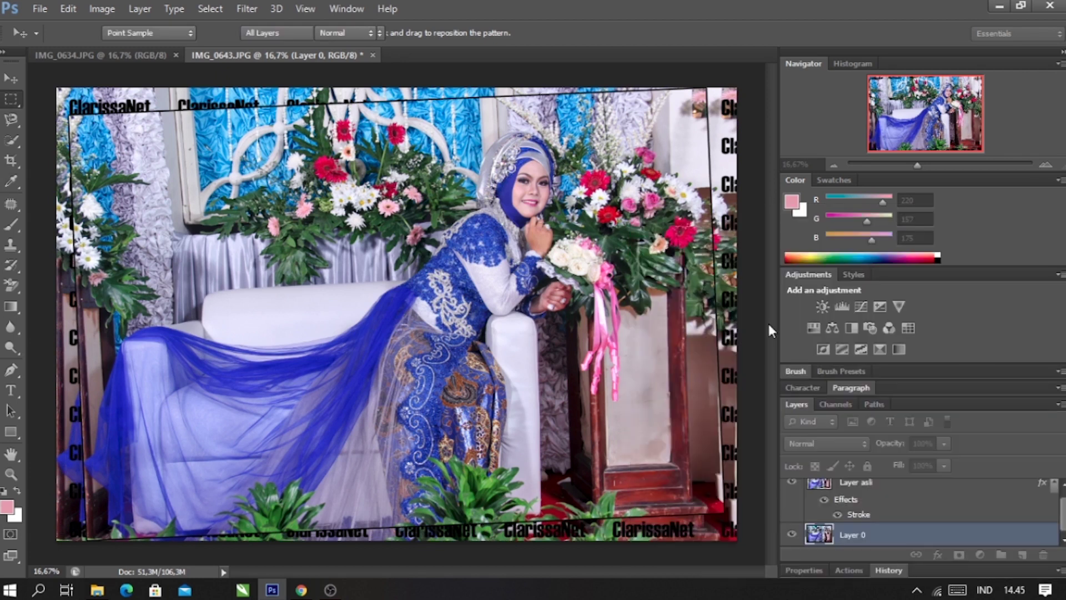
left_click(247, 9)
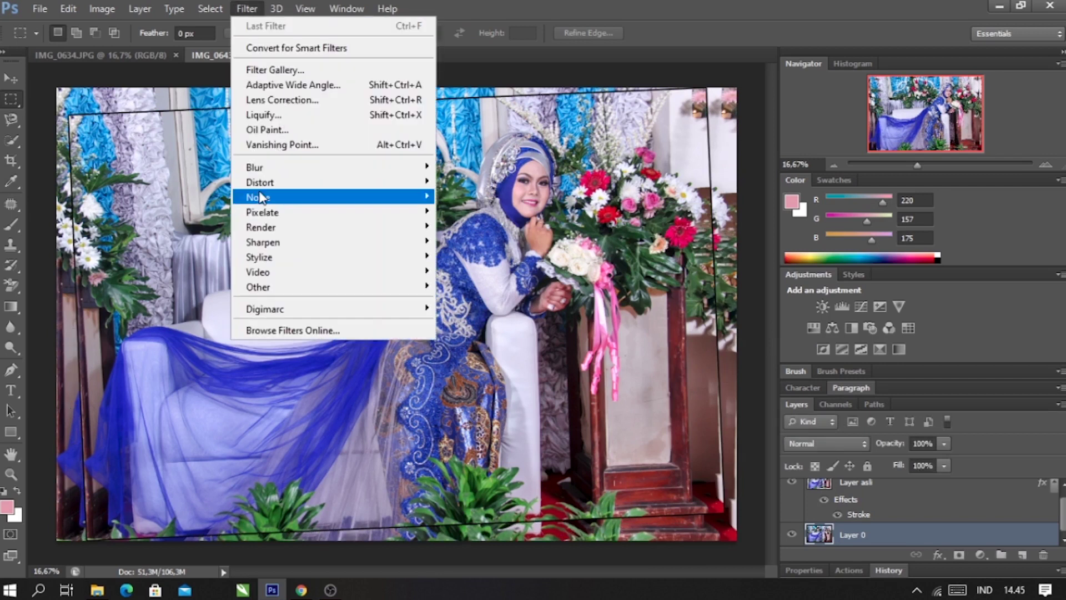
mouse_move(262, 198)
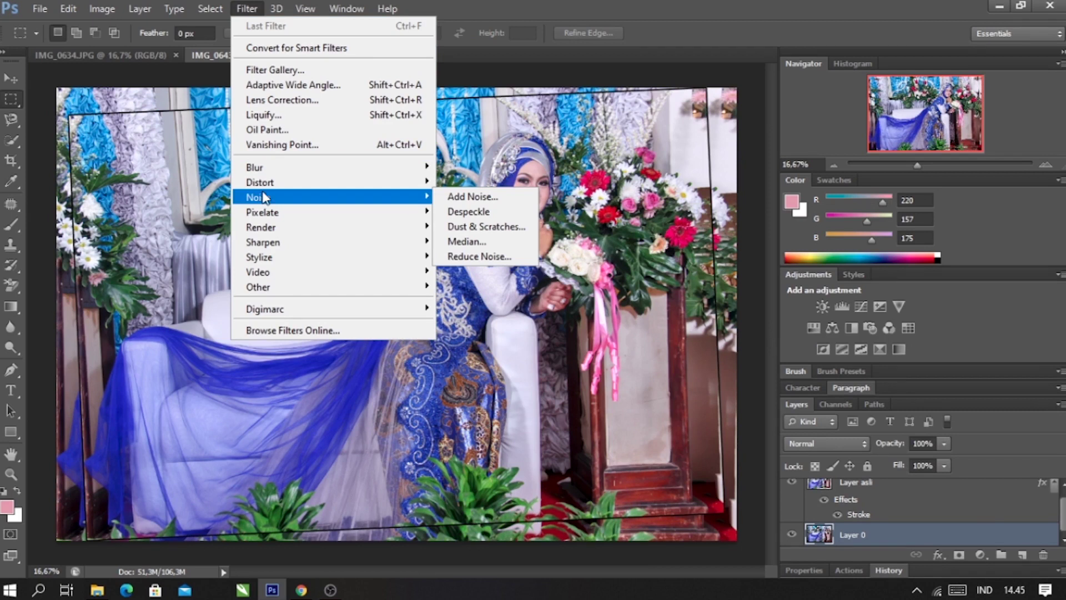
mouse_move(294, 236)
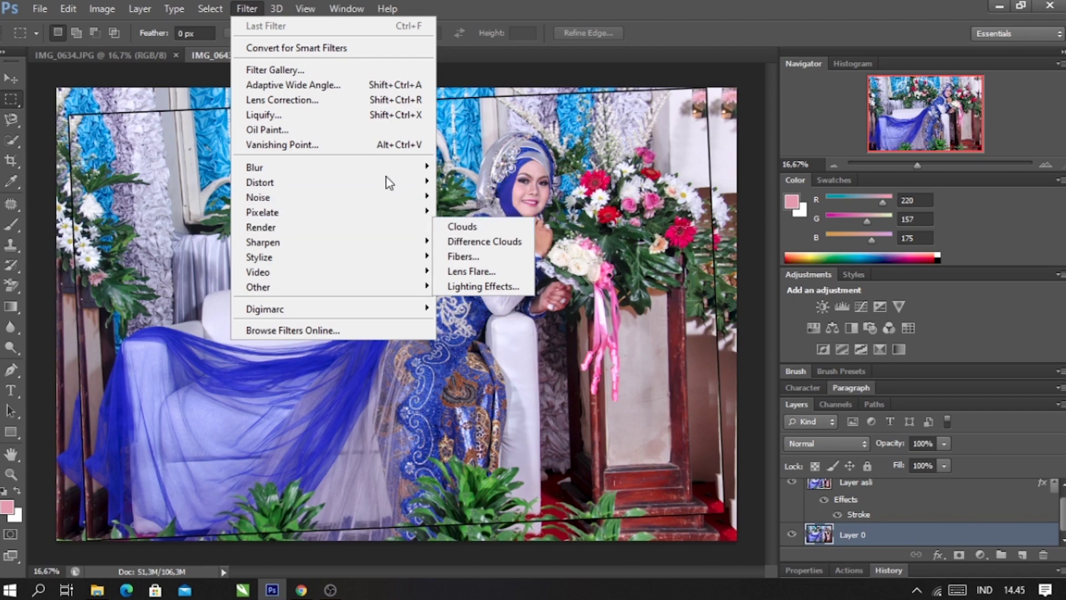
mouse_move(388, 167)
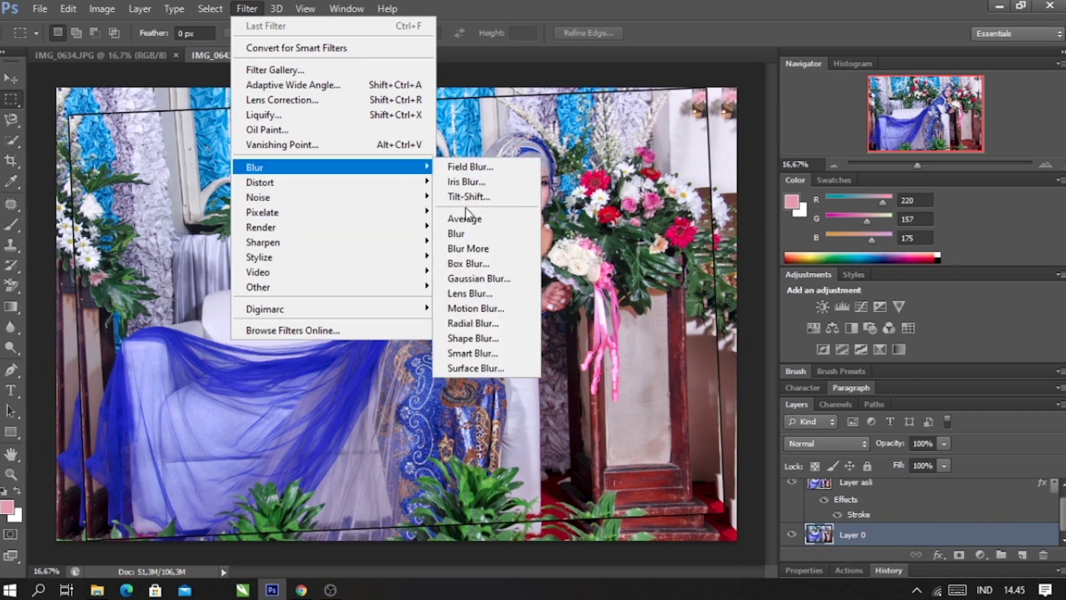
left_click(488, 309)
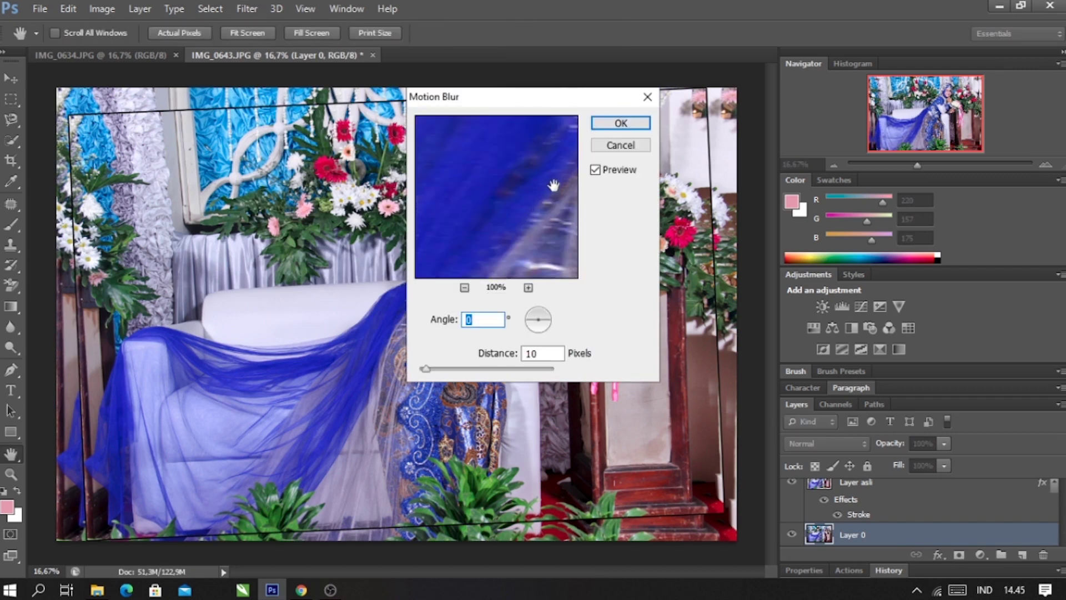
left_click(622, 145)
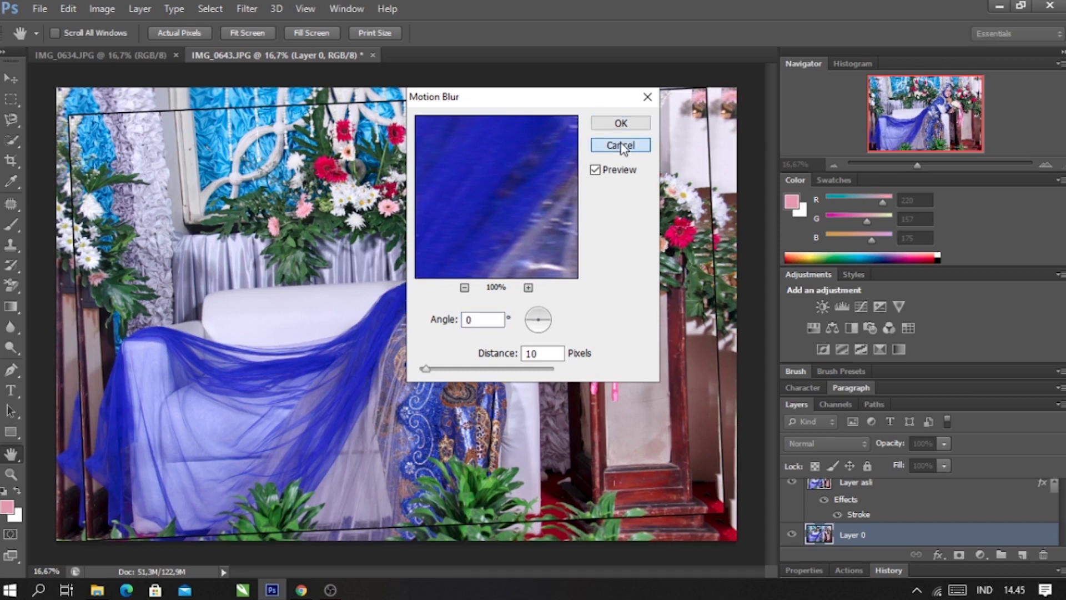
- Apply a Radial Blur to Layer 0 with amount 33, Zoom method and Good quality
left_click(247, 10)
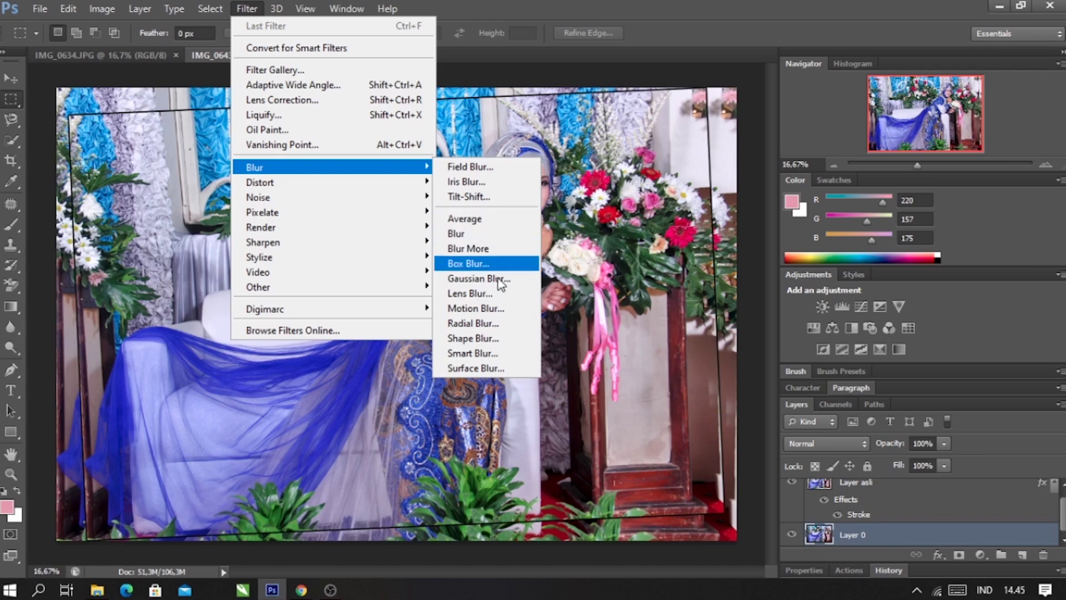
left_click(478, 321)
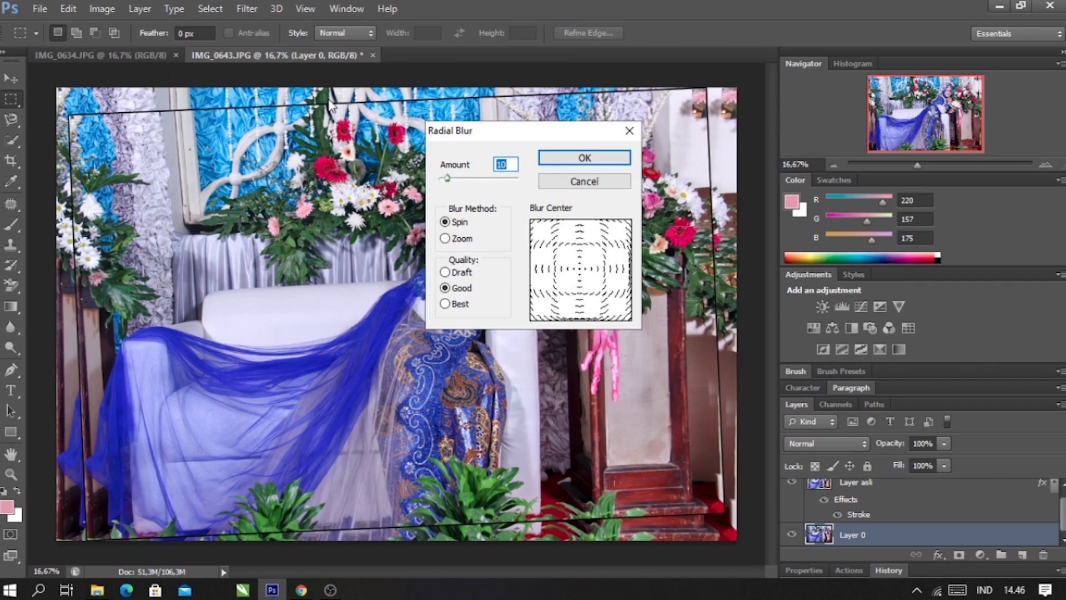
left_click(461, 239)
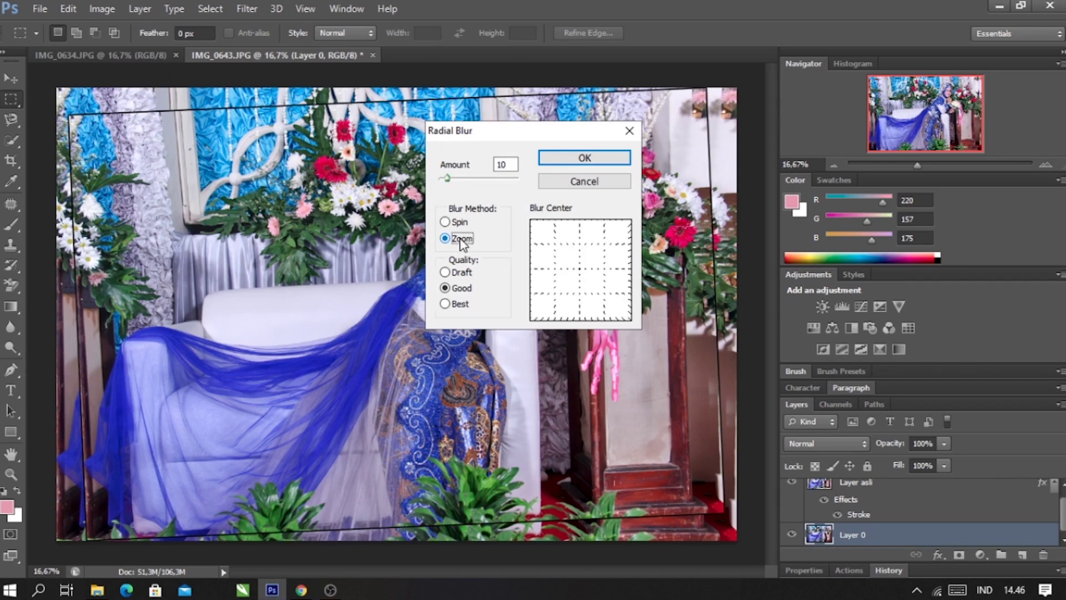
left_click(458, 222)
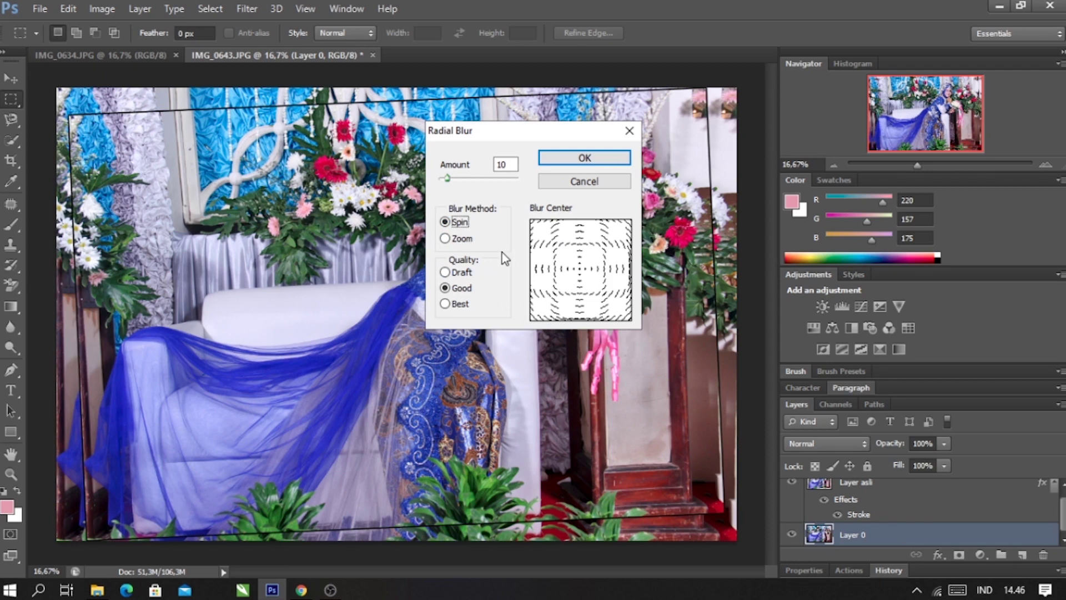
left_click(465, 248)
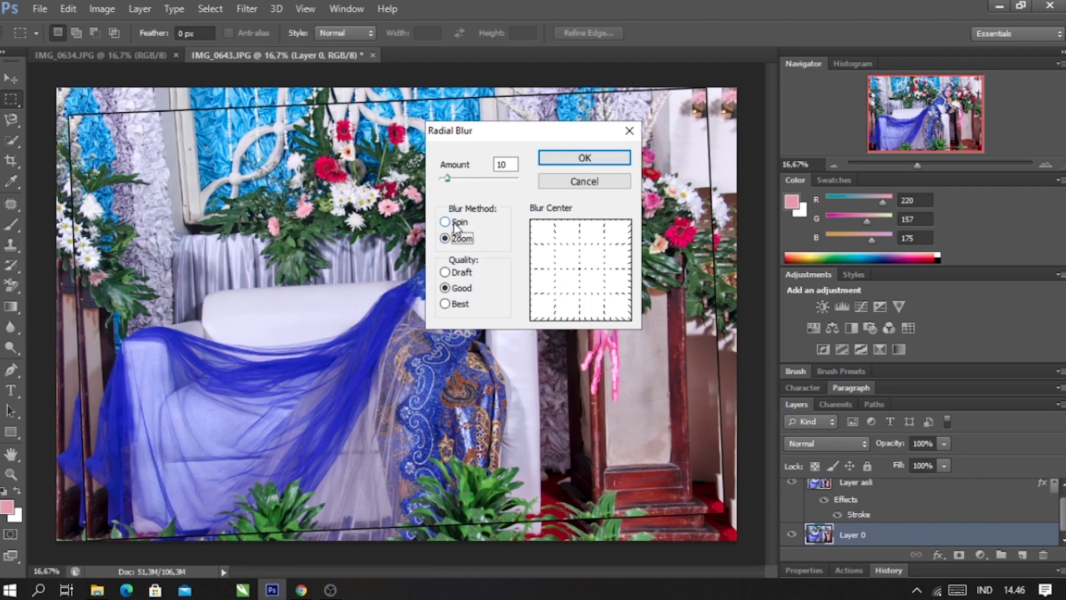
left_click(454, 179)
left_click_drag(459, 181, 465, 182)
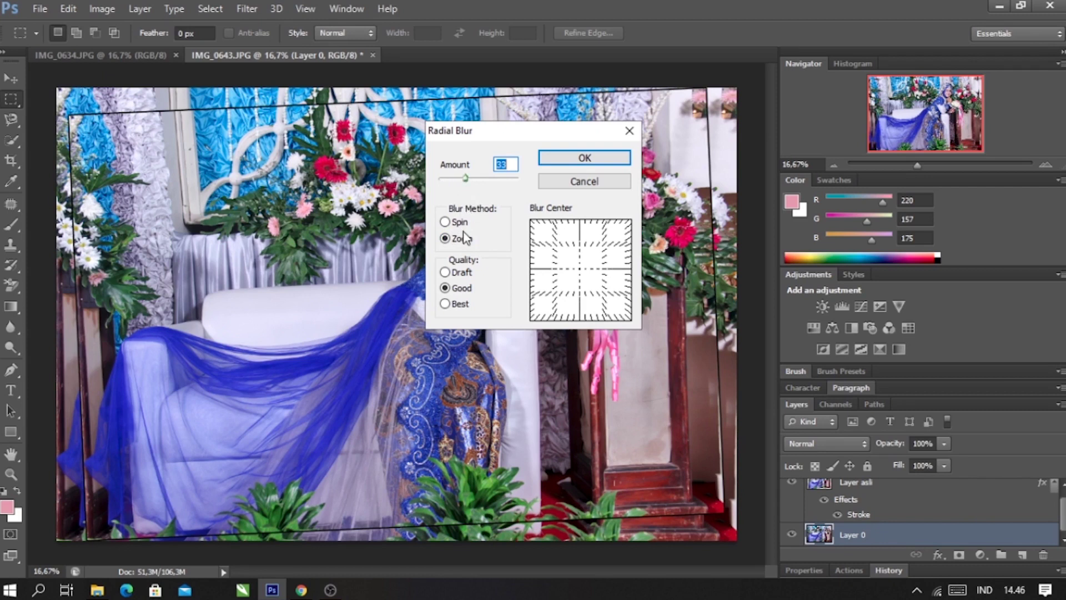
left_click(458, 273)
left_click(459, 288)
left_click(456, 305)
left_click(459, 288)
left_click(595, 159)
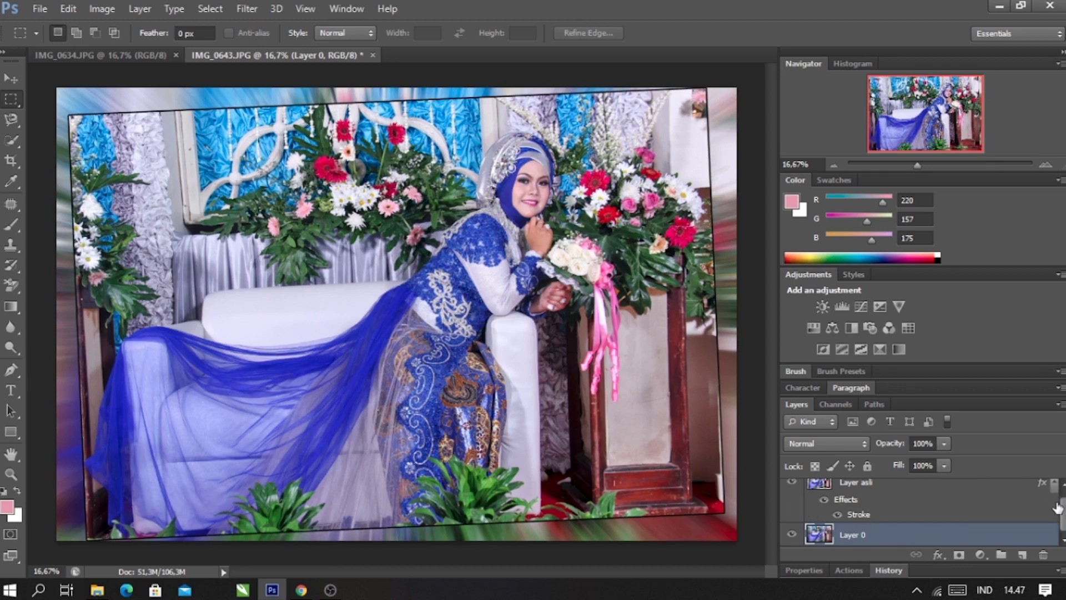
- Hide Layer asli briefly to examine the blur on Layer 0, and show the layer again
scroll(899, 506, "up", 1)
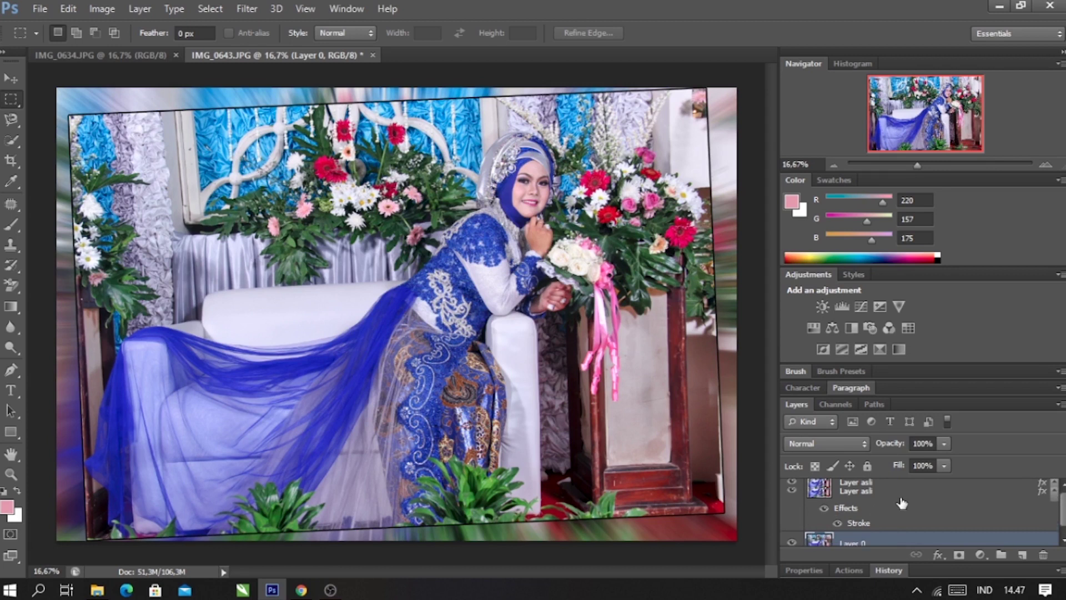
left_click(792, 492)
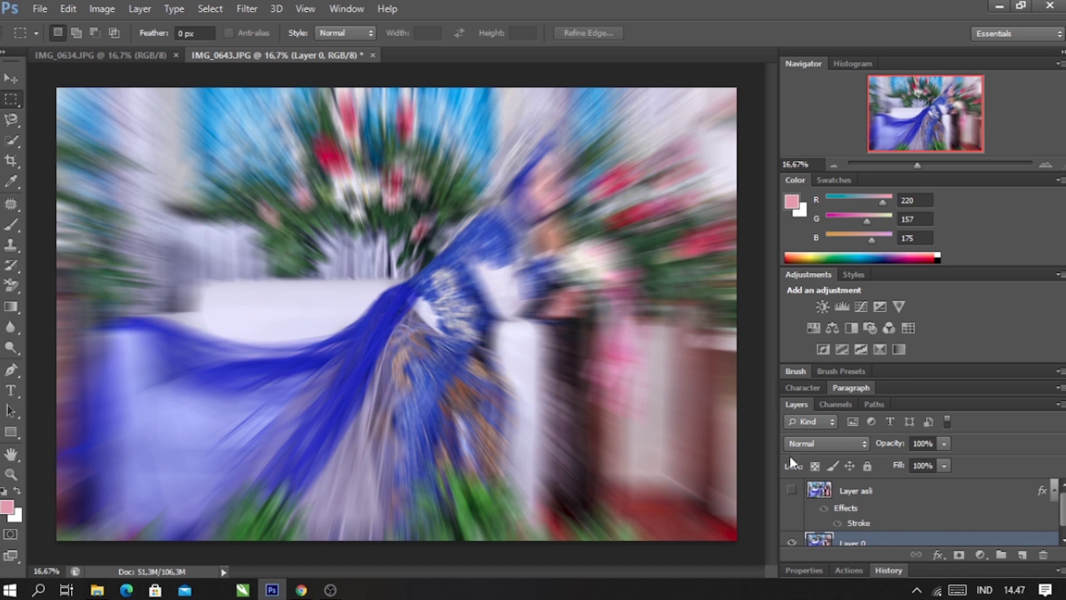
left_click(793, 490)
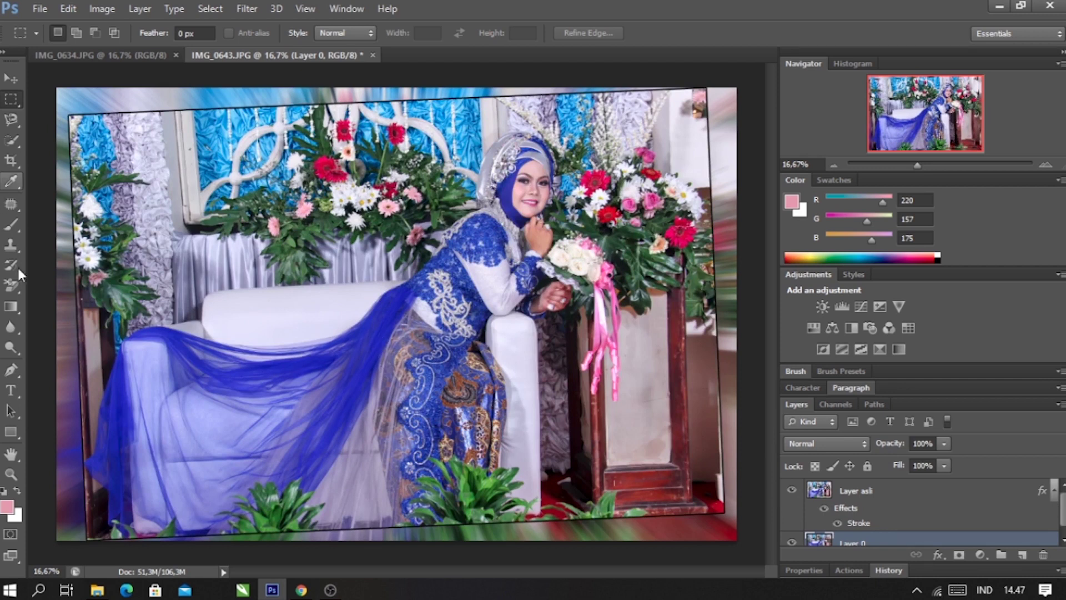
- Add a cyan 12 pt Haettenschweiler text with the bride's full name and title, and scale it to about 1236% with Free Transform
left_click(12, 390)
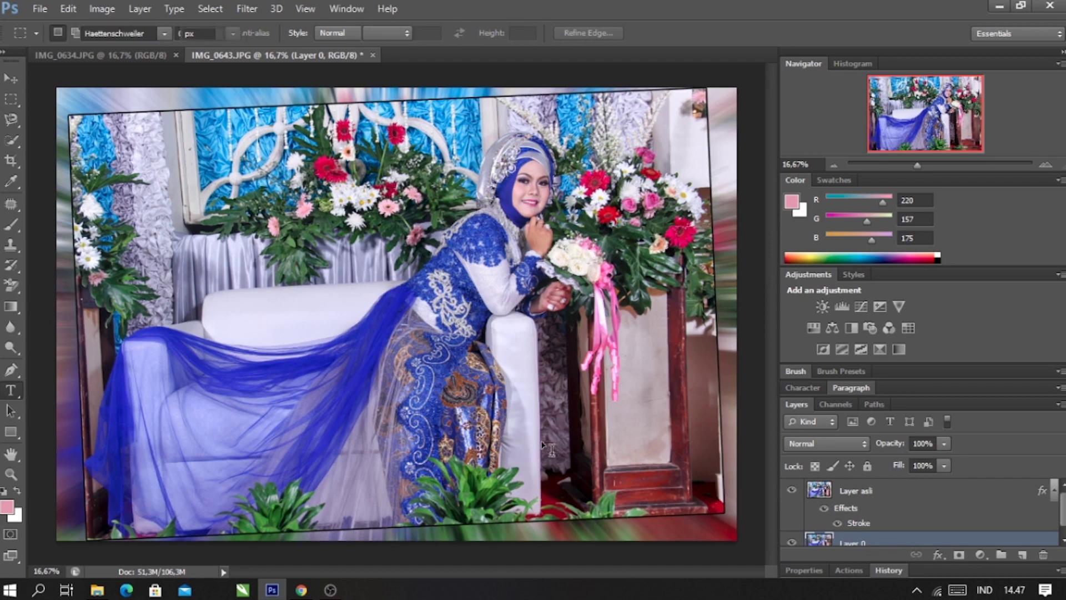
left_click(713, 437)
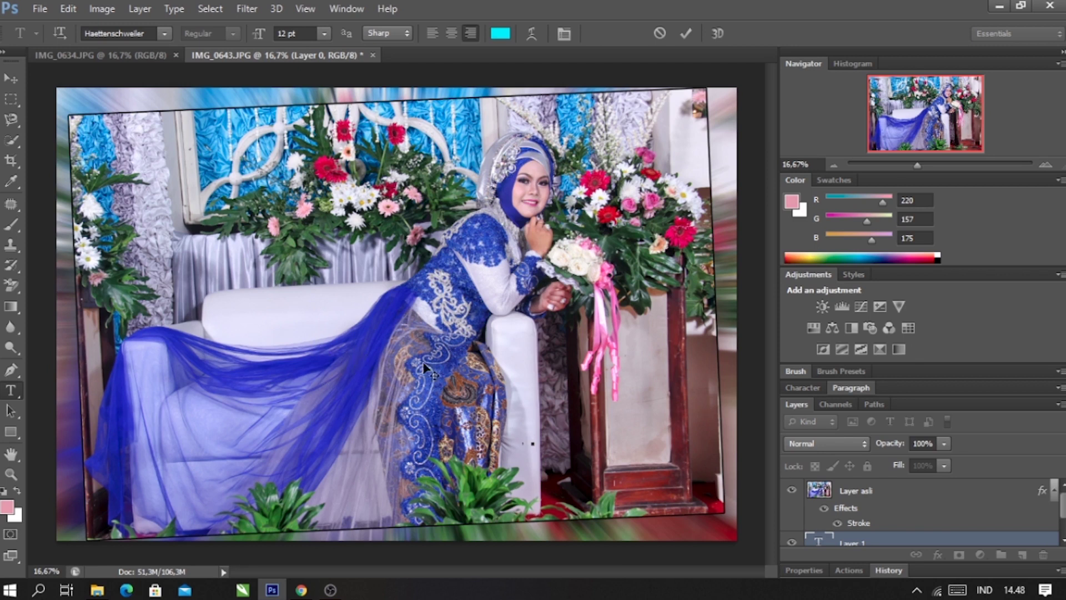
left_click(13, 78)
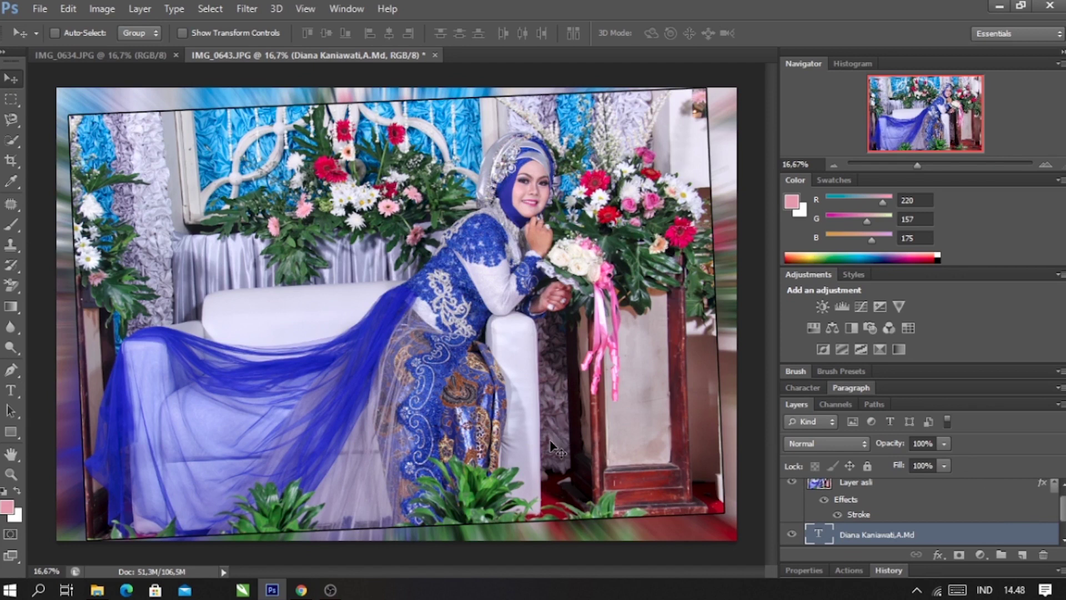
key("ctrl+t")
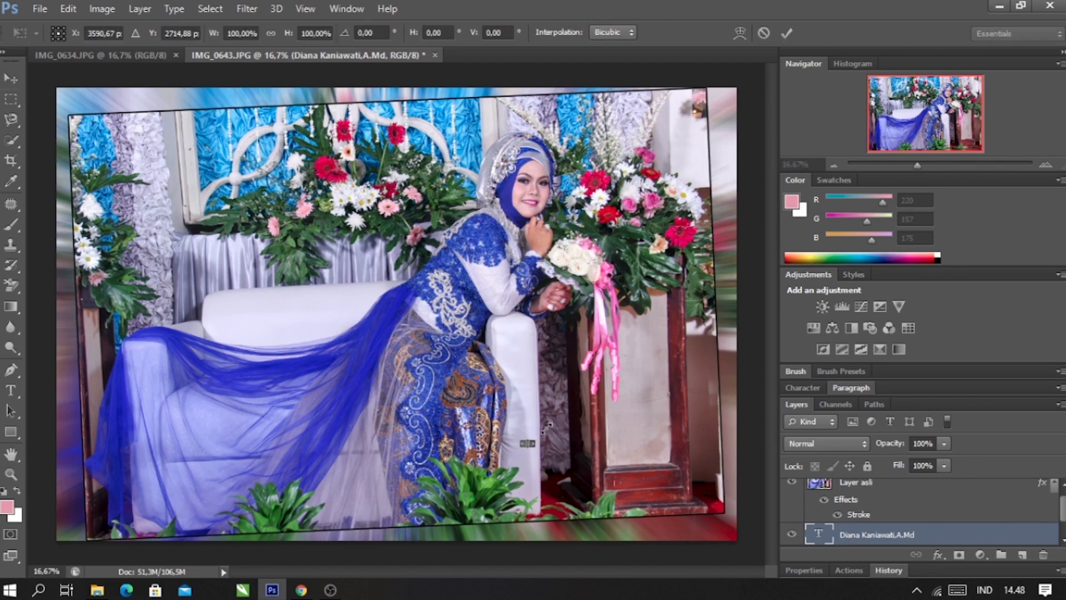
left_click_drag(565, 413, 590, 395)
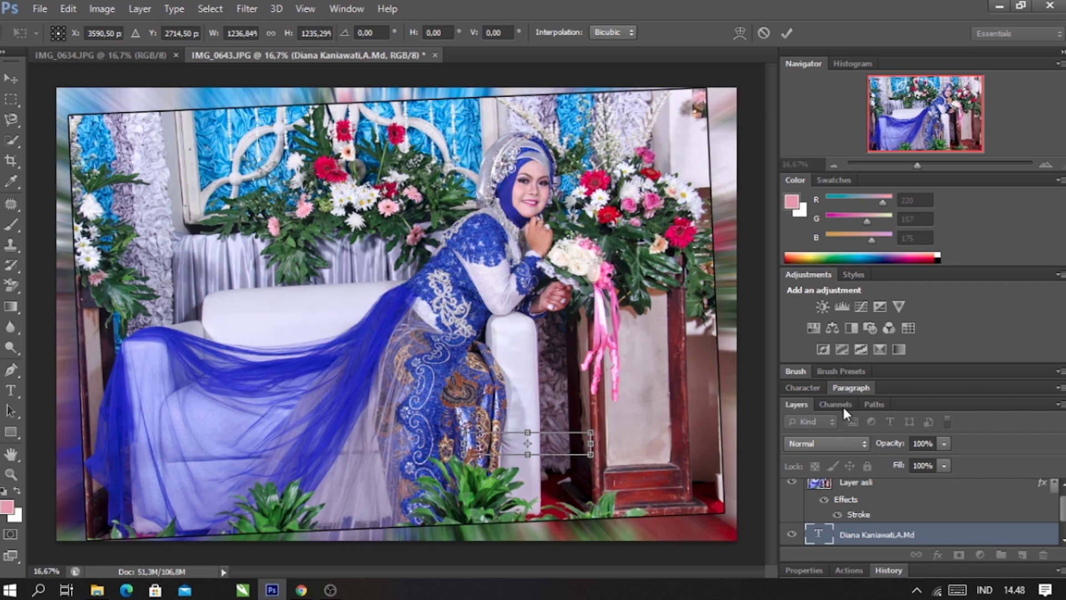
- Collapse the expanded panel dock to icons and show only the Layers panel
left_click(1058, 179)
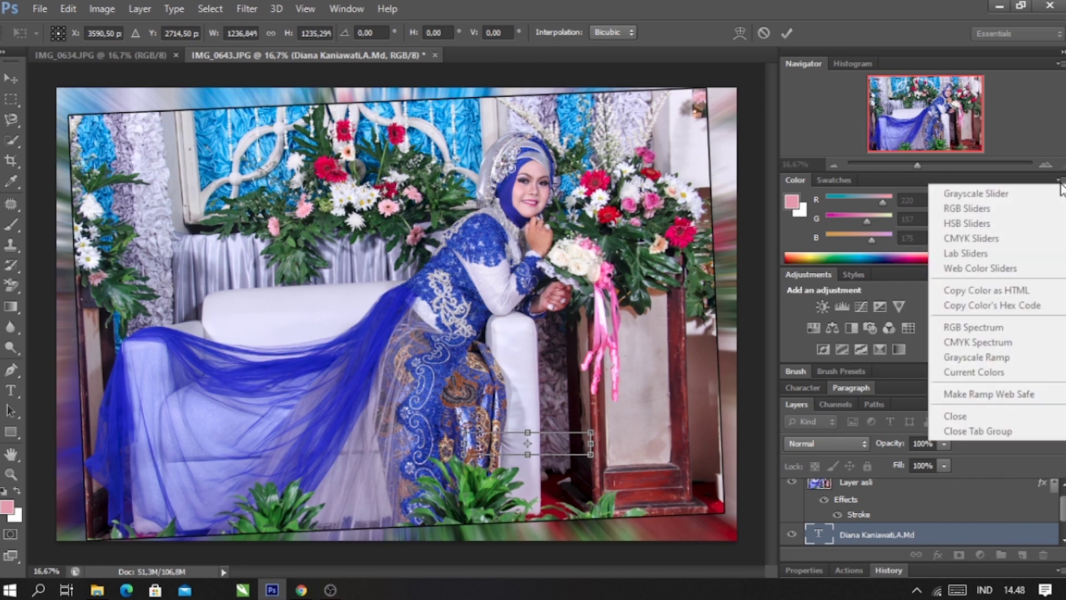
left_click(1058, 179)
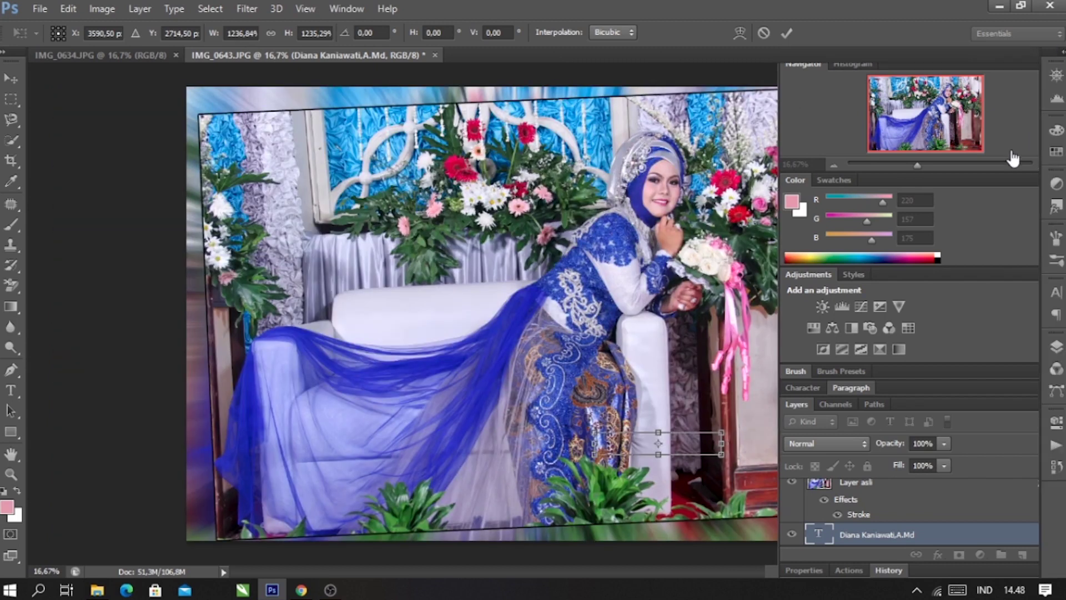
left_click(1060, 51)
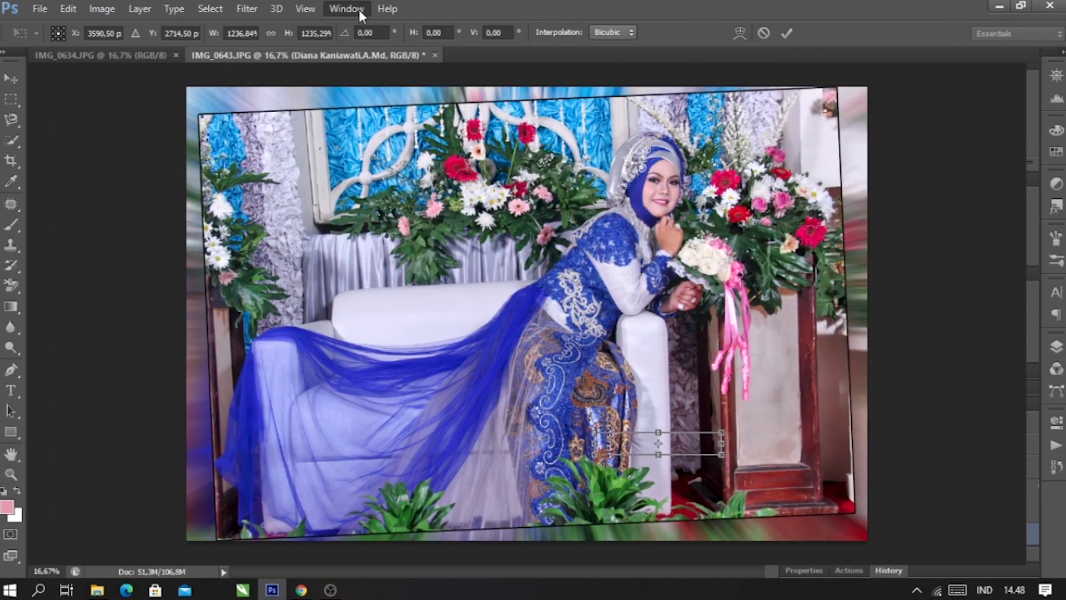
left_click(358, 9)
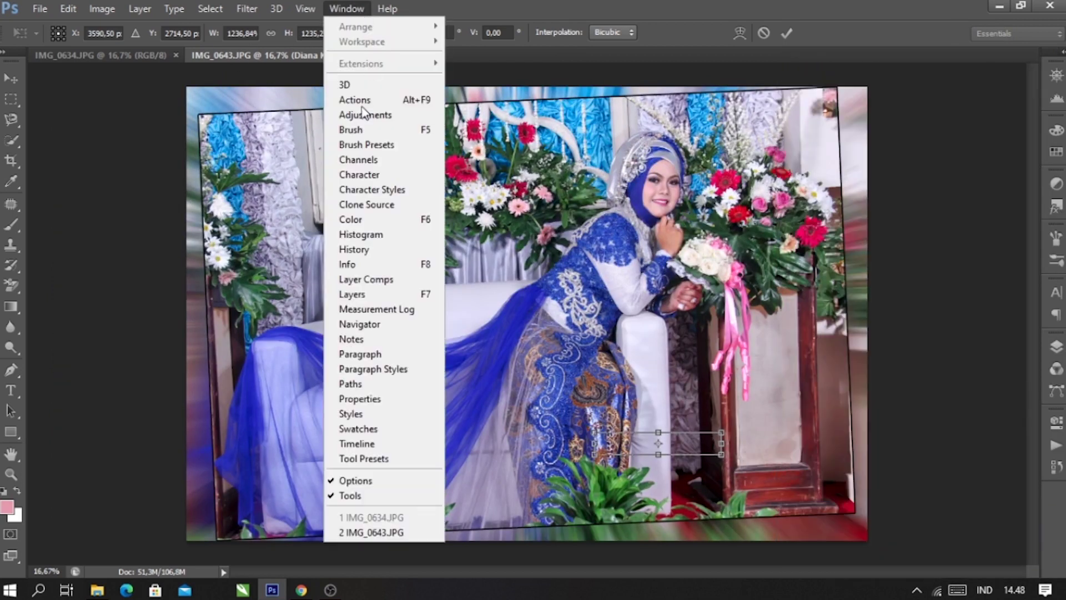
left_click(366, 294)
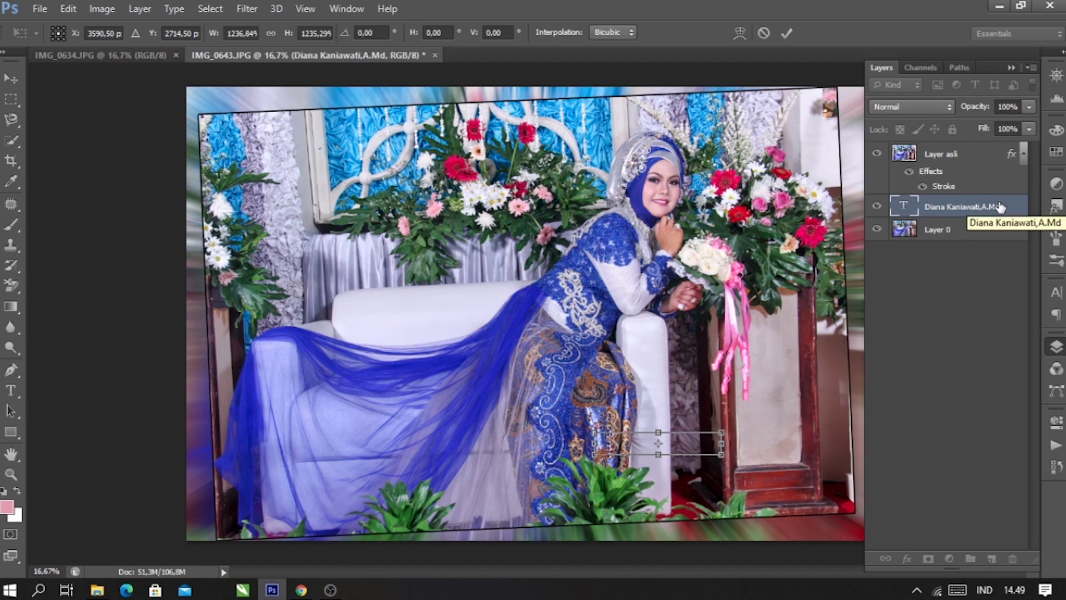
- Apply the text's transform and move the name text layer above Layer asli in the layer order
key("Return")
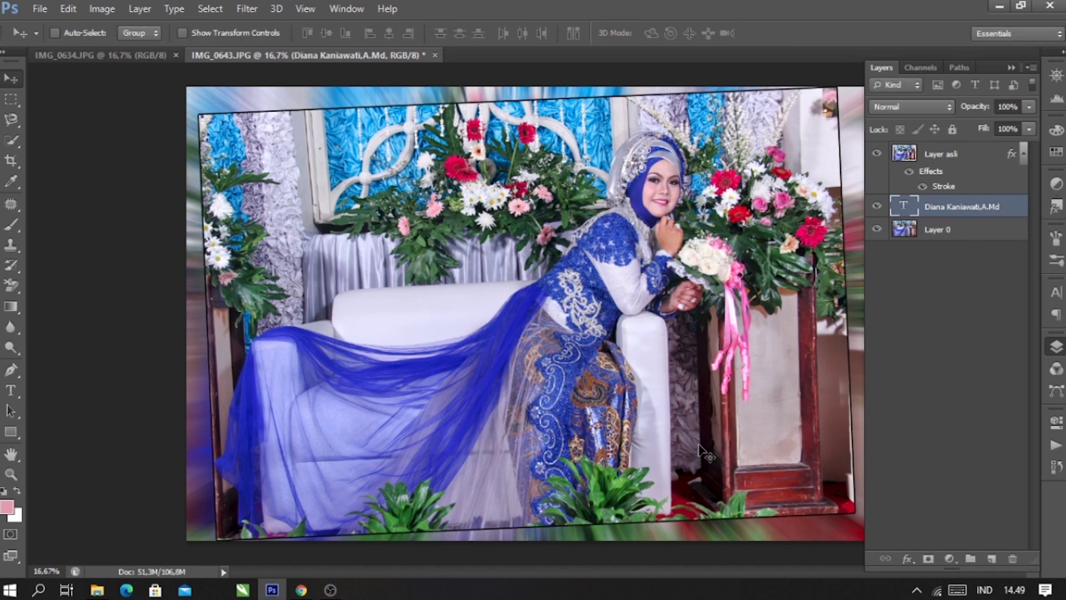
left_click_drag(1012, 206, 988, 158)
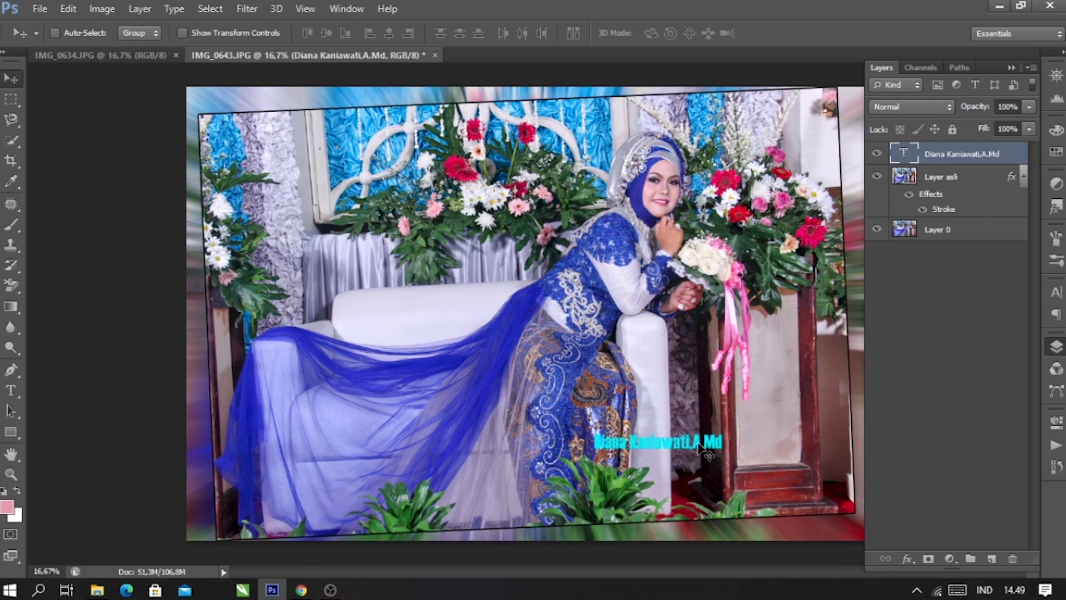
- Change the colour of the whole name text to near-black 000101
key("t")
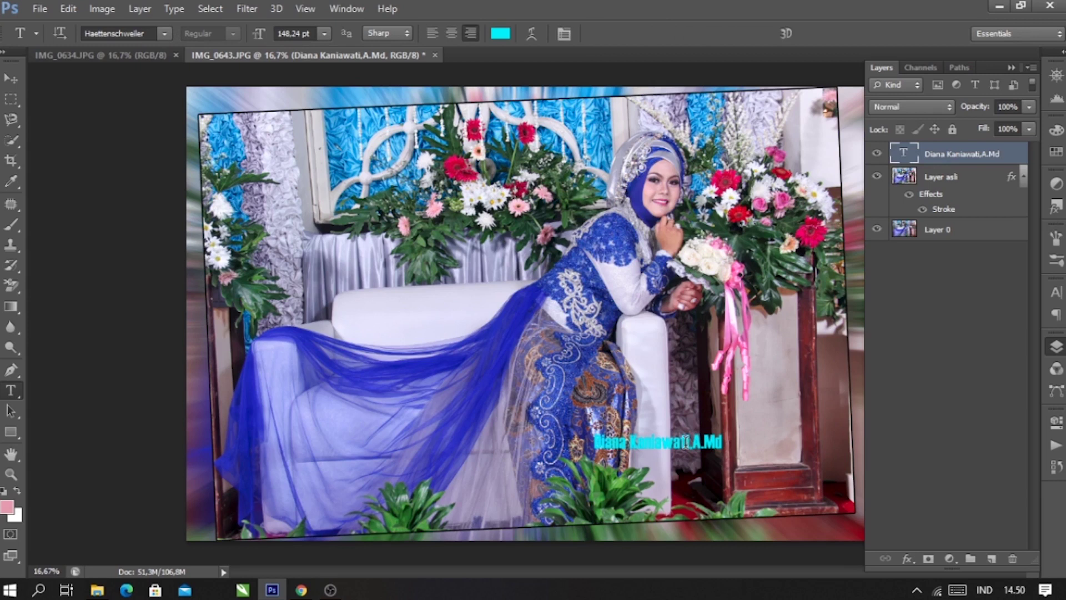
left_click(722, 444)
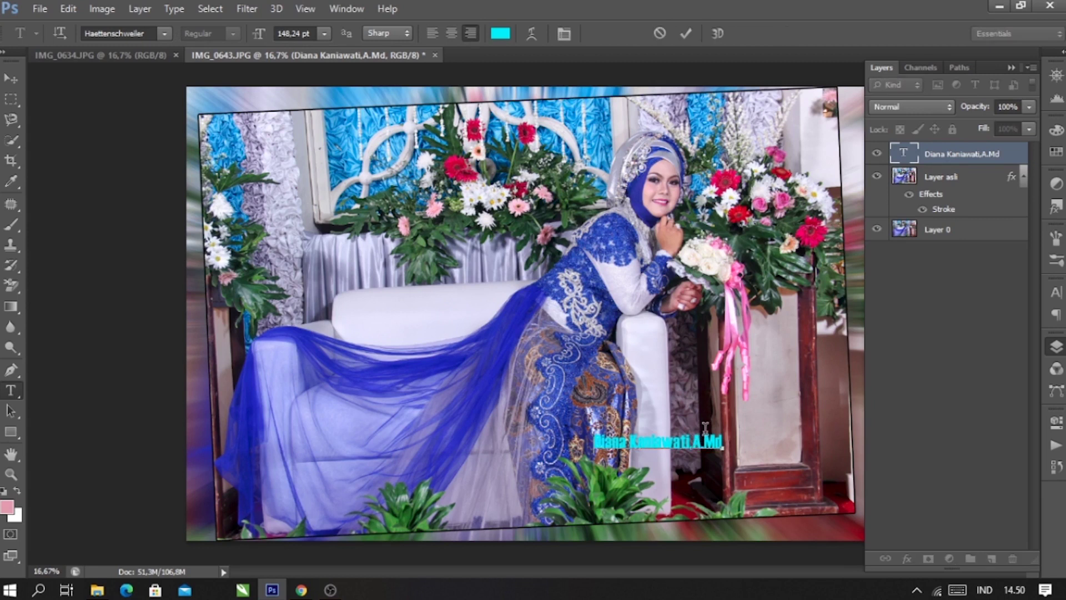
key("ctrl+a")
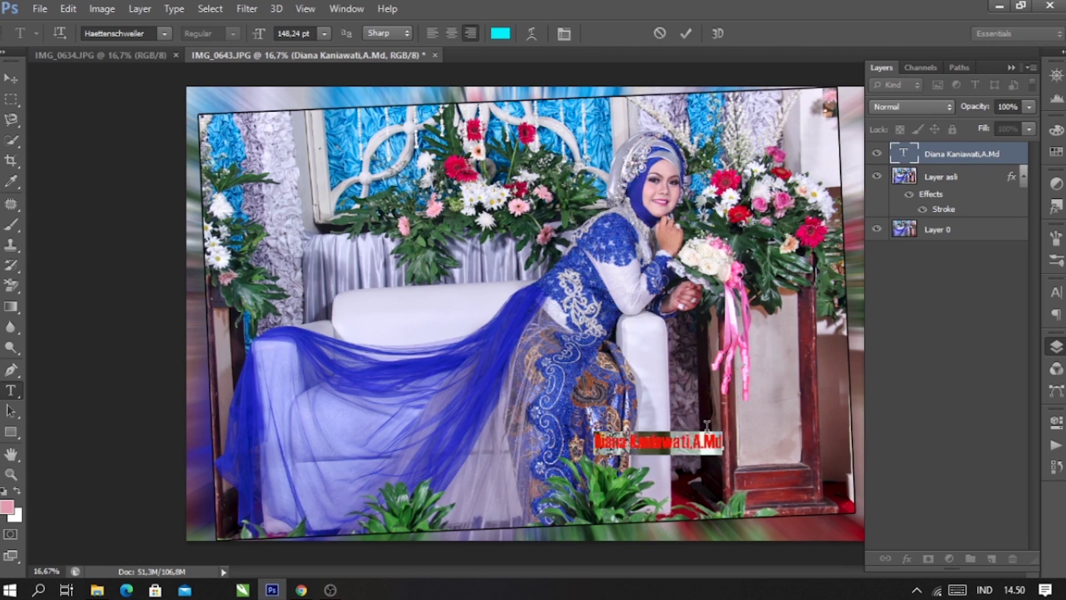
left_click(500, 34)
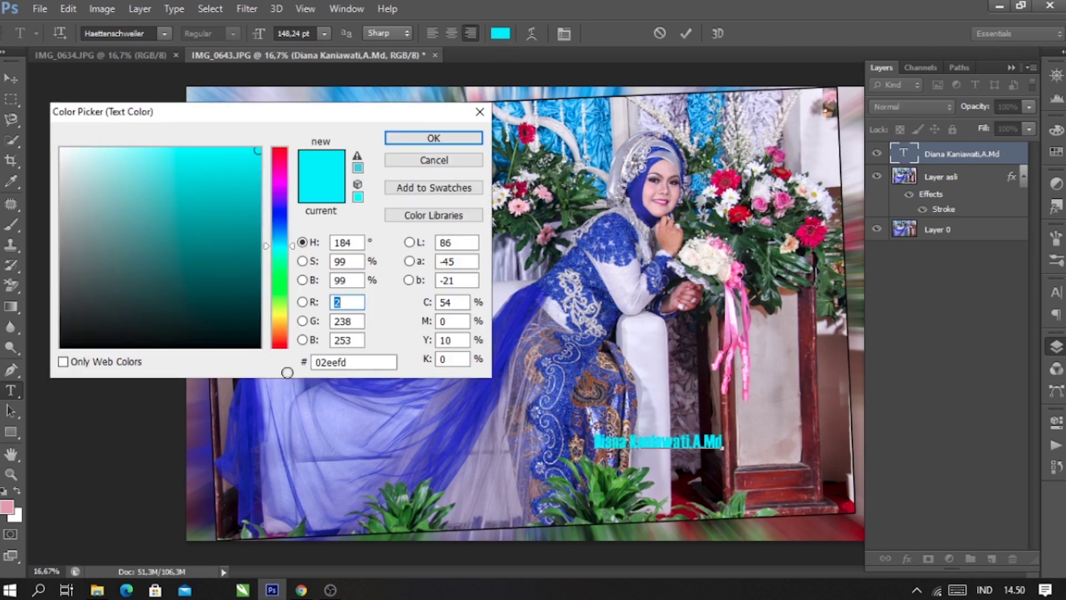
left_click(142, 204)
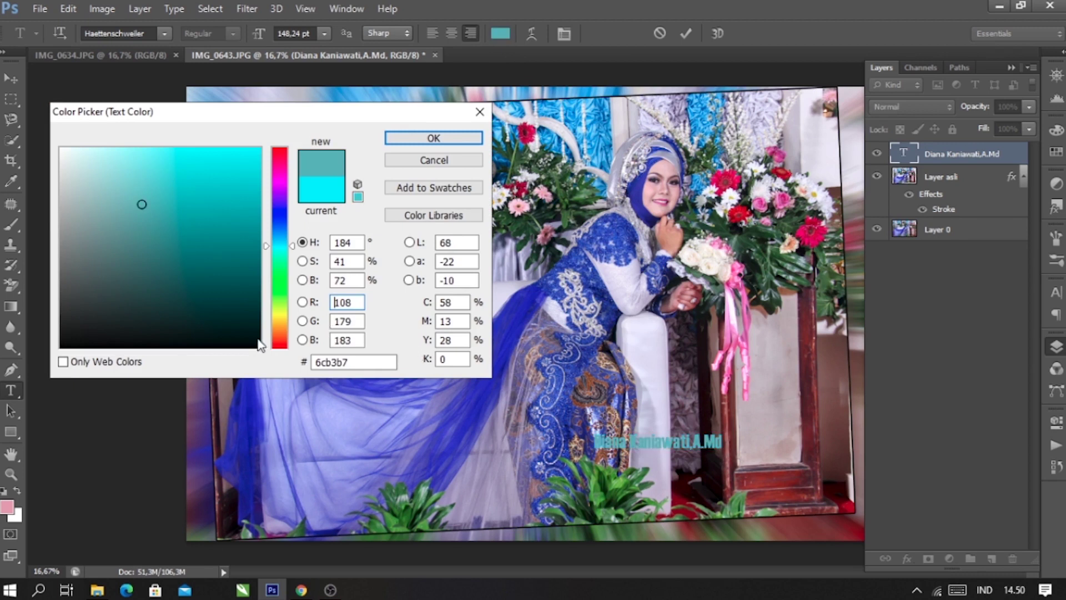
left_click_drag(335, 303, 358, 302)
left_click(258, 347)
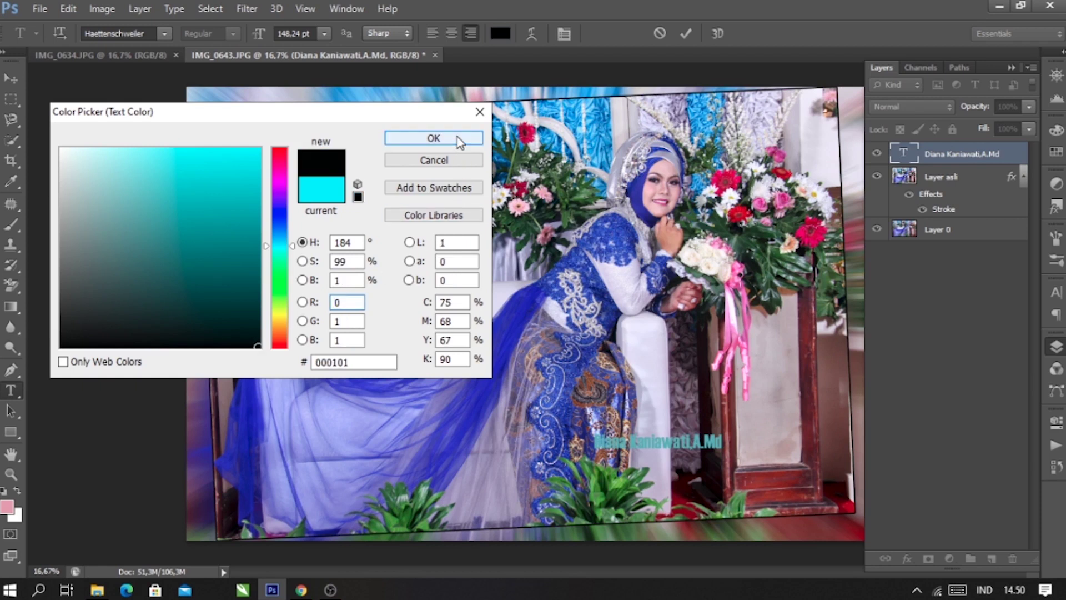
left_click(434, 138)
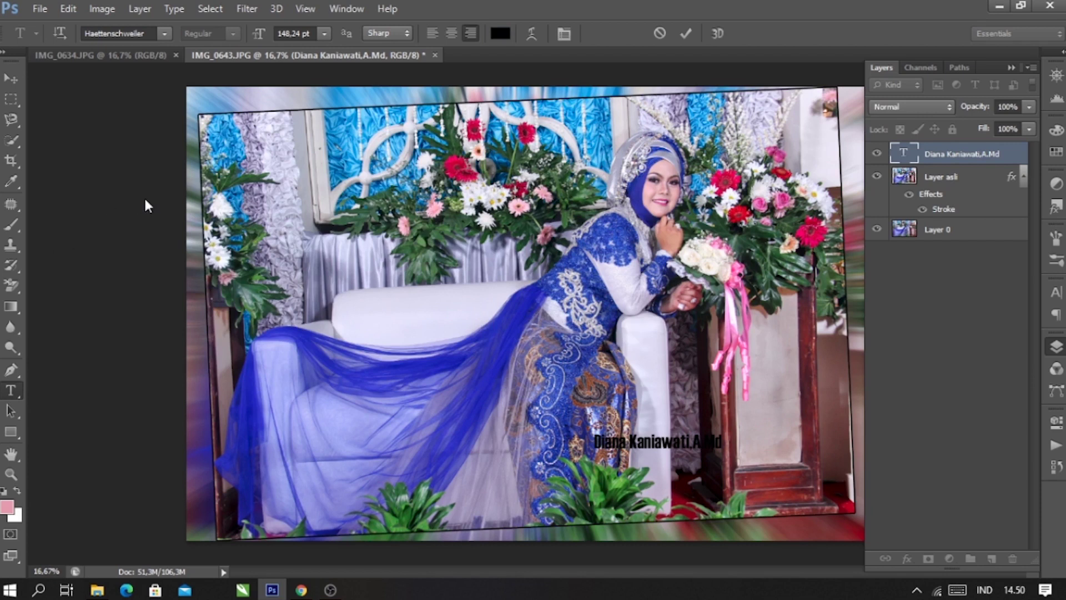
key("ctrl+a")
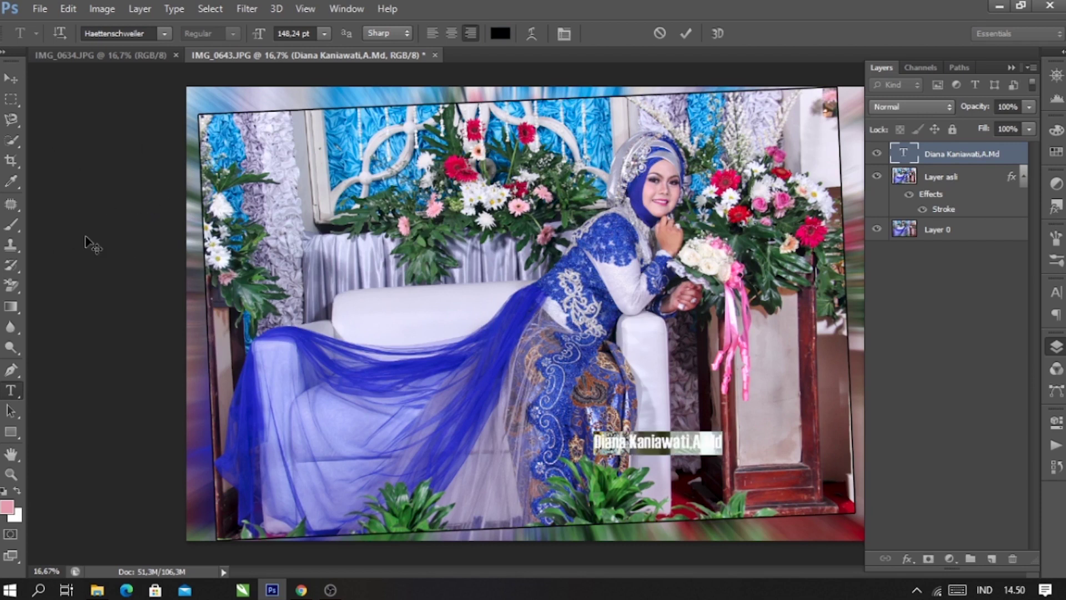
- Move the name text to the lower-right corner of the framed photo, over the base of the wooden pillar
left_click(6, 81)
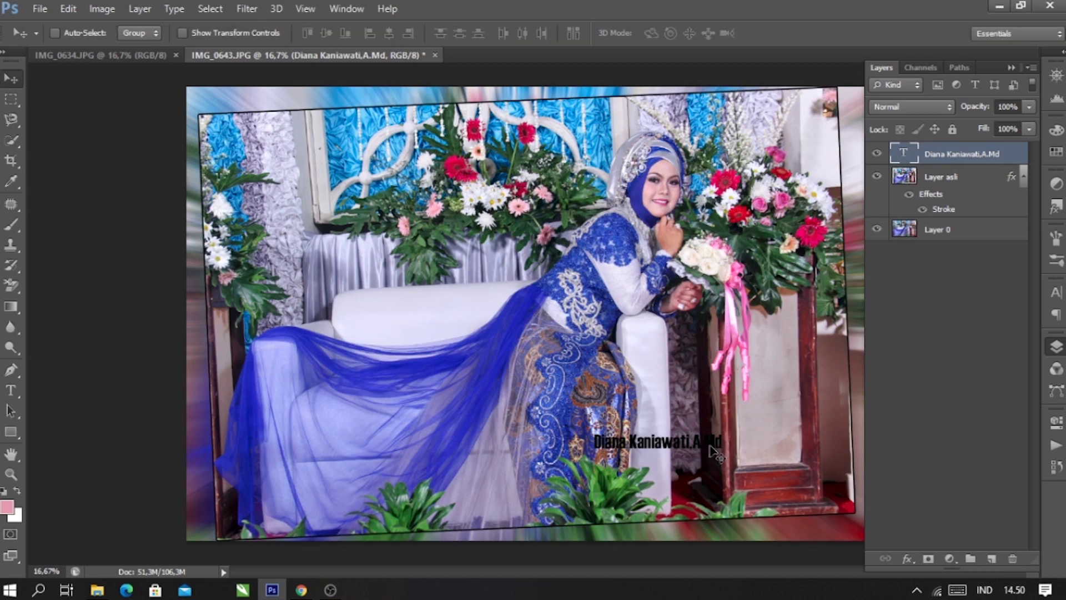
left_click_drag(630, 451, 596, 447)
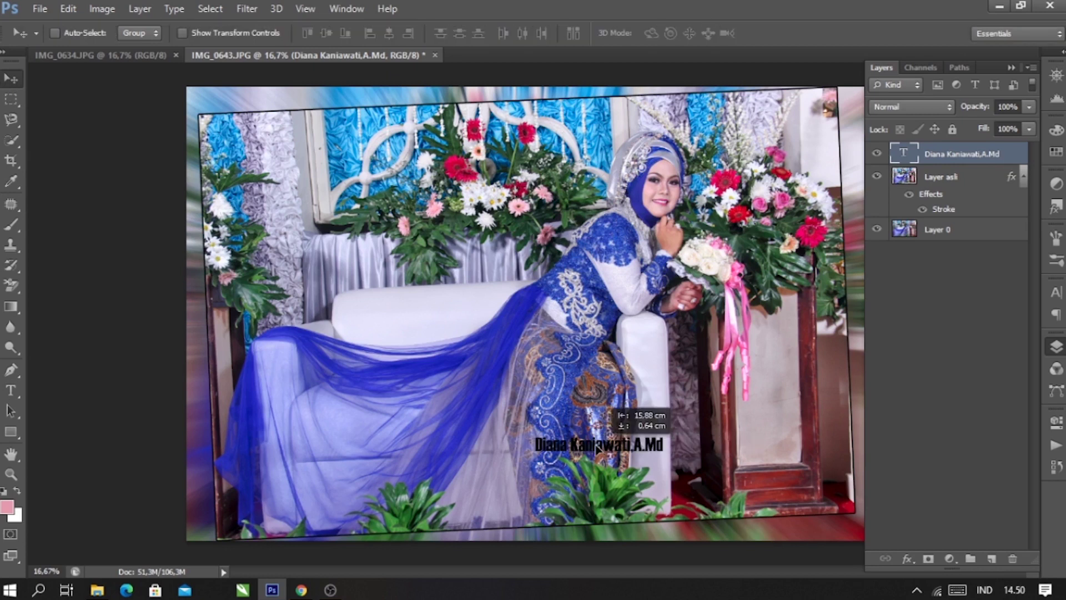
left_click_drag(726, 472, 802, 491)
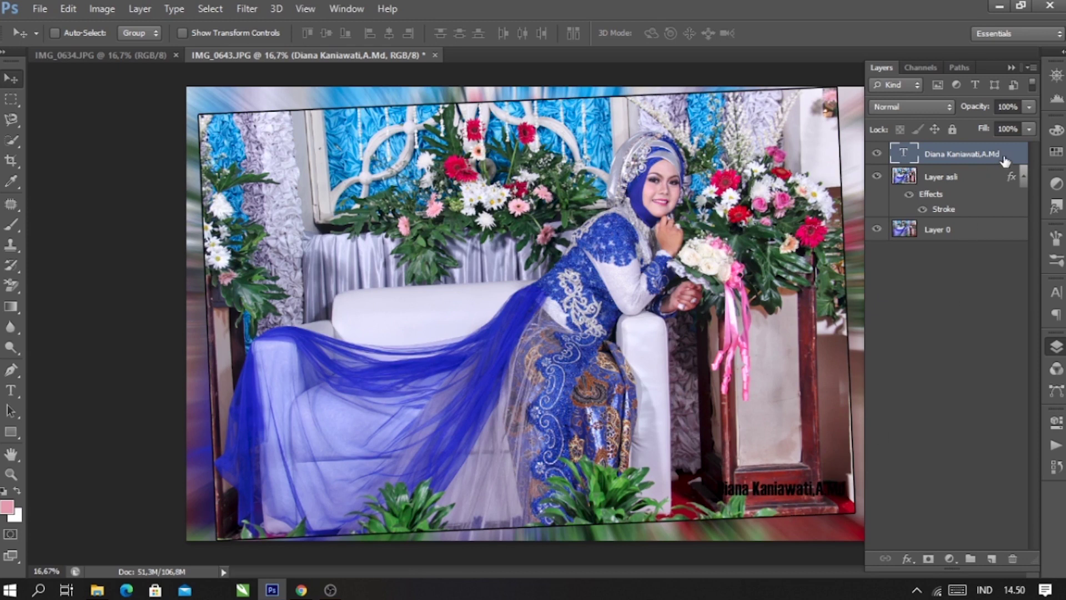
- Add a Color Overlay effect to the name text layer
double_click(979, 183)
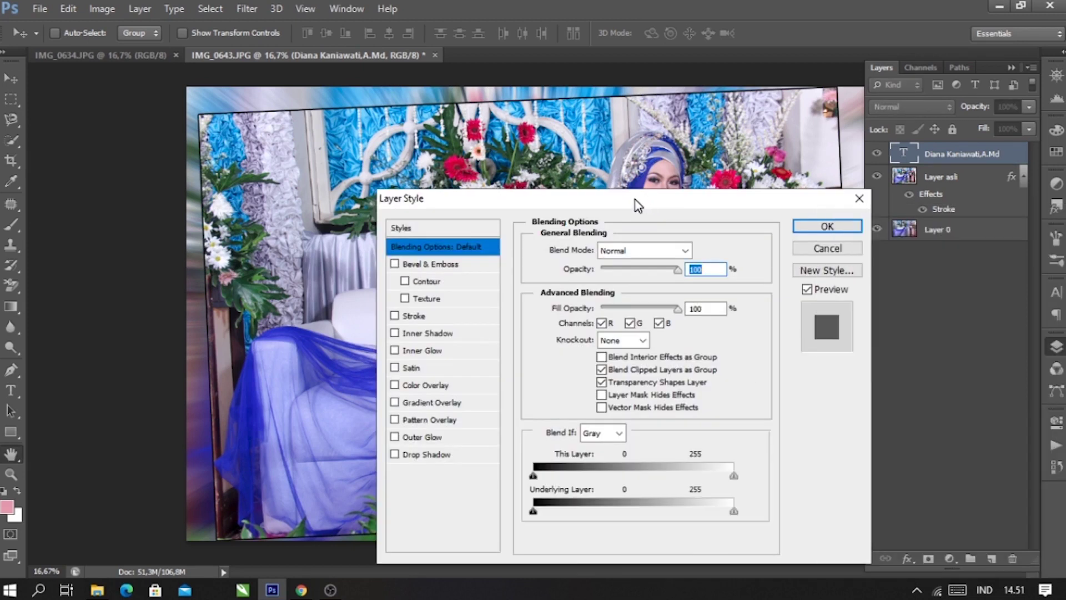
left_click_drag(637, 205, 569, 201)
left_click_drag(662, 195, 468, 113)
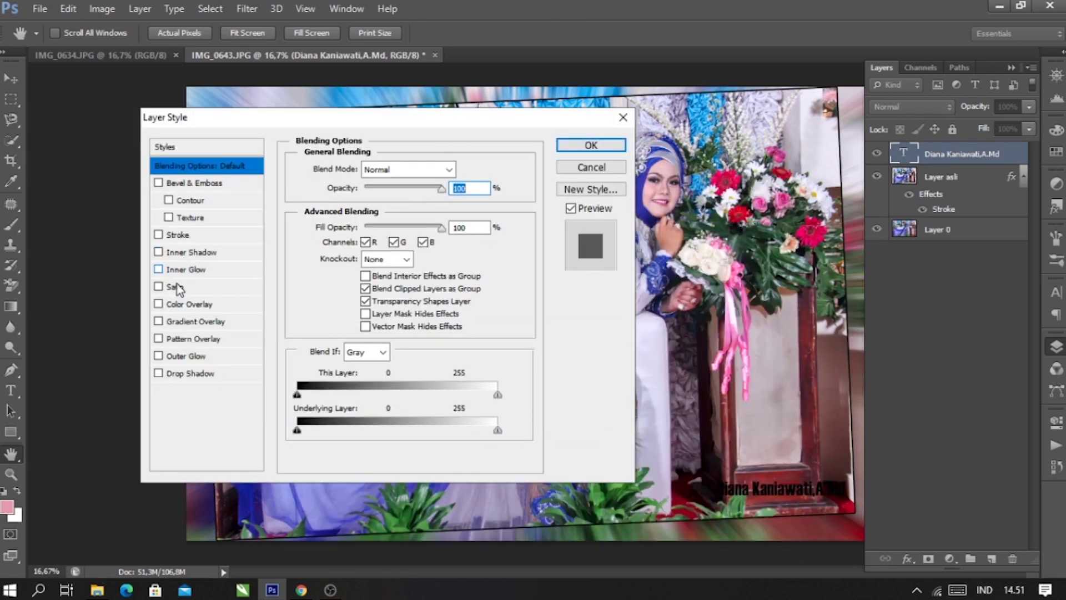
left_click(263, 304)
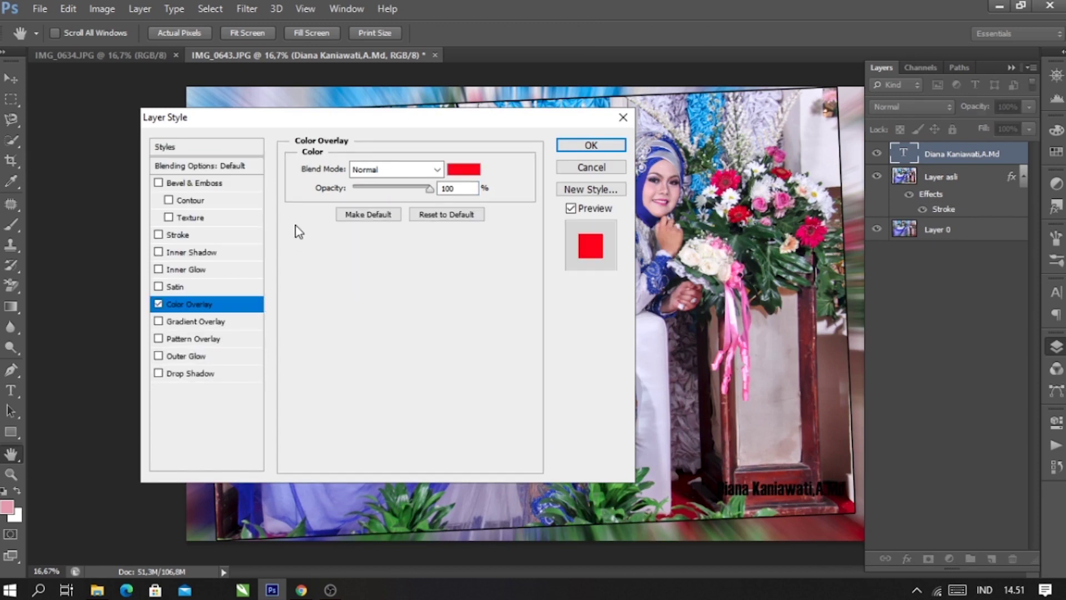
- Set the text's overlay colour to pure white (ffffff) and apply the layer style
left_click(463, 169)
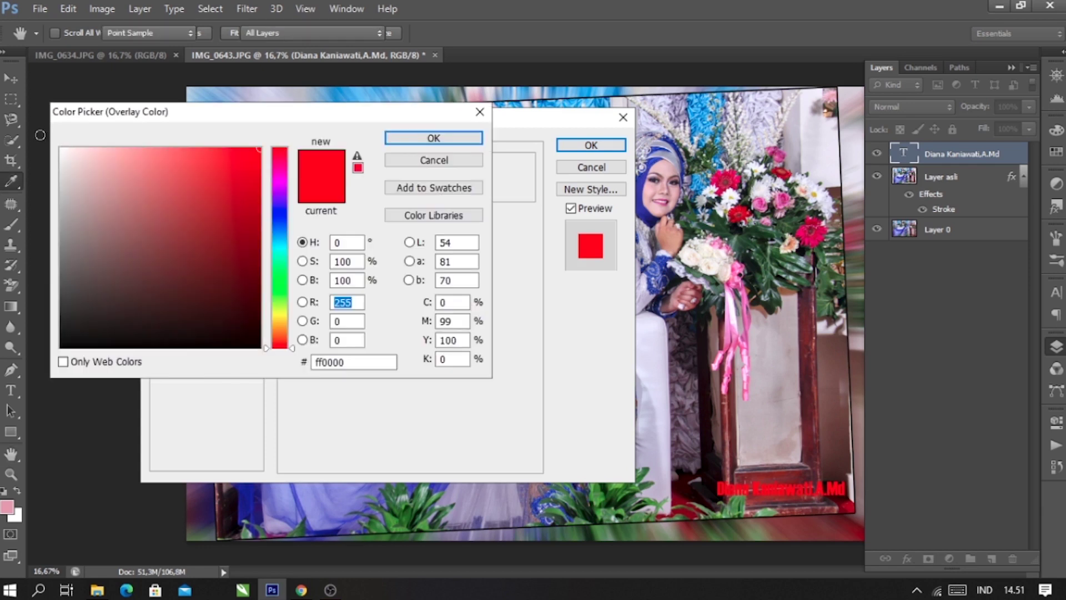
left_click(63, 154)
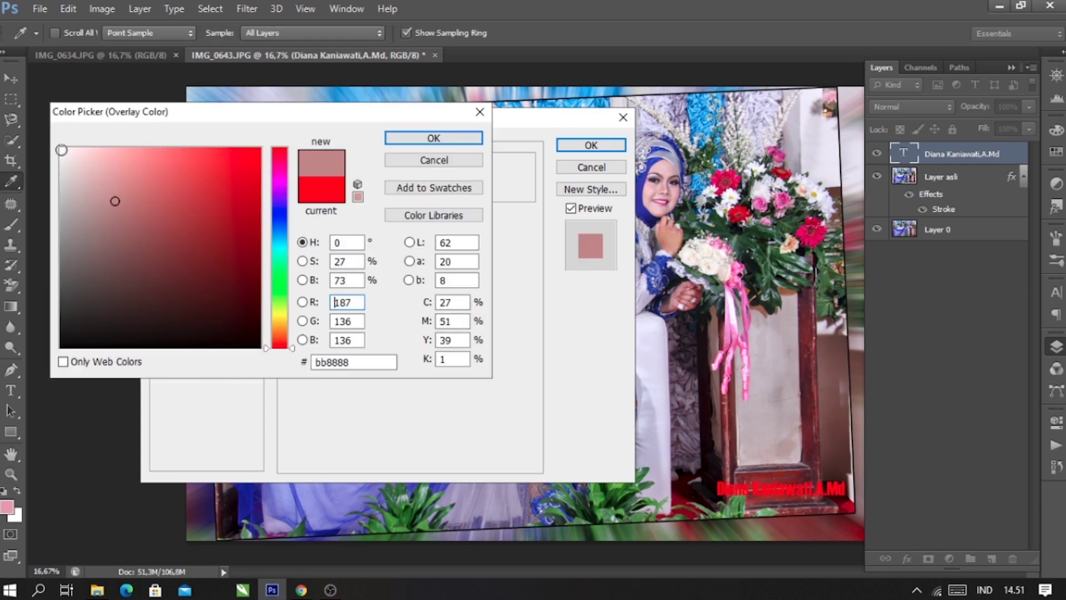
left_click(62, 150)
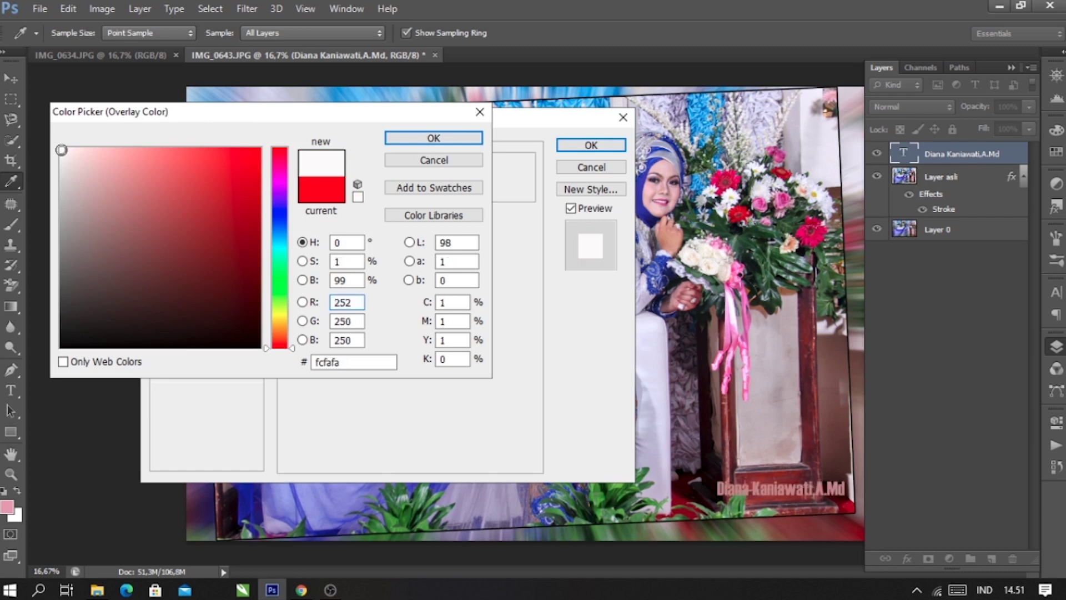
left_click_drag(62, 150, 49, 139)
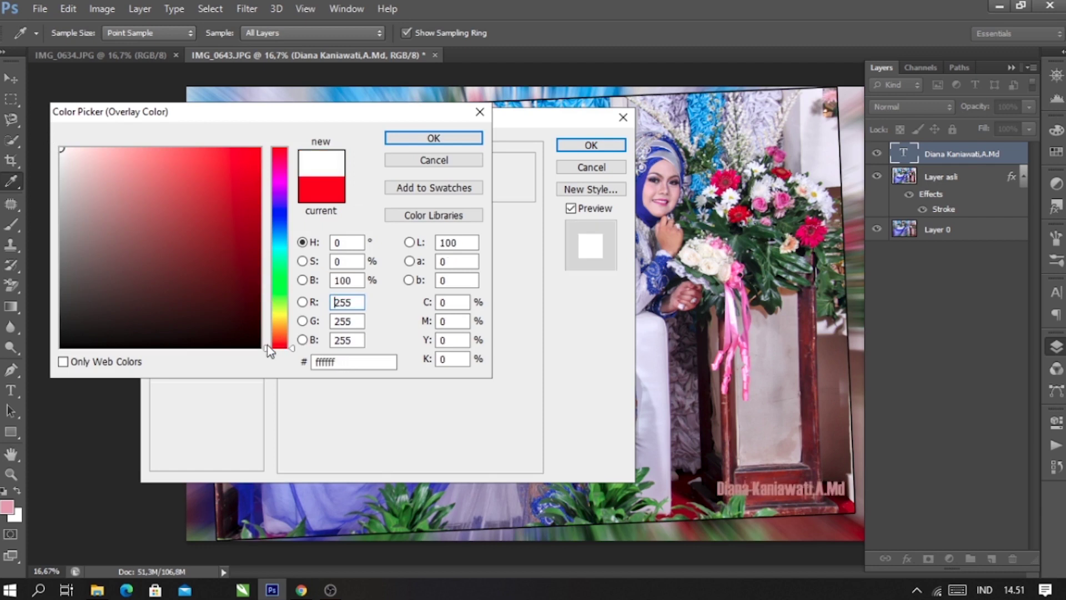
left_click_drag(266, 348, 267, 332)
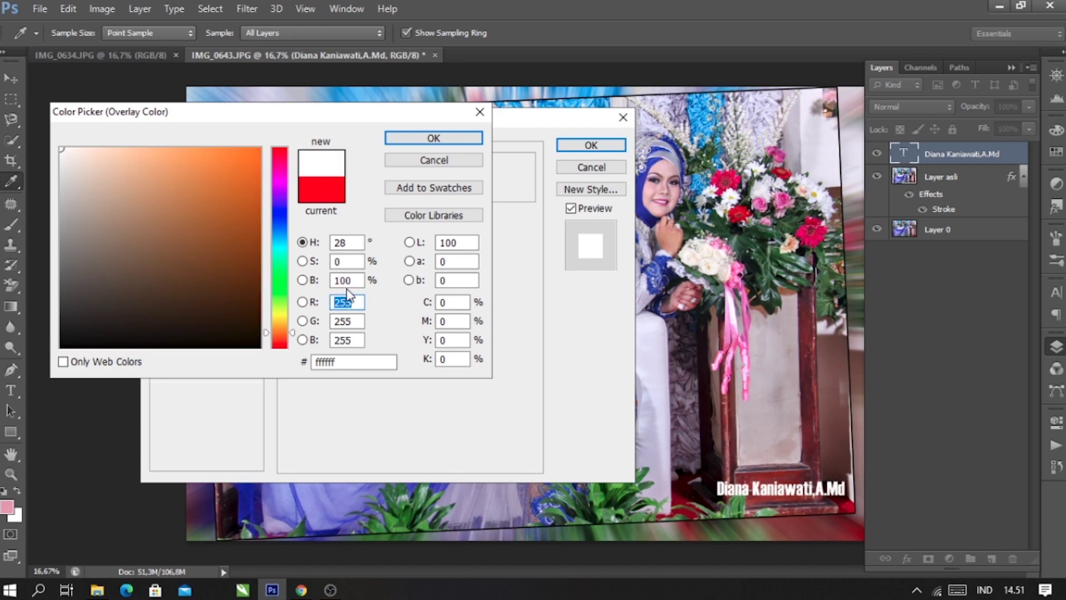
left_click(445, 142)
left_click(613, 147)
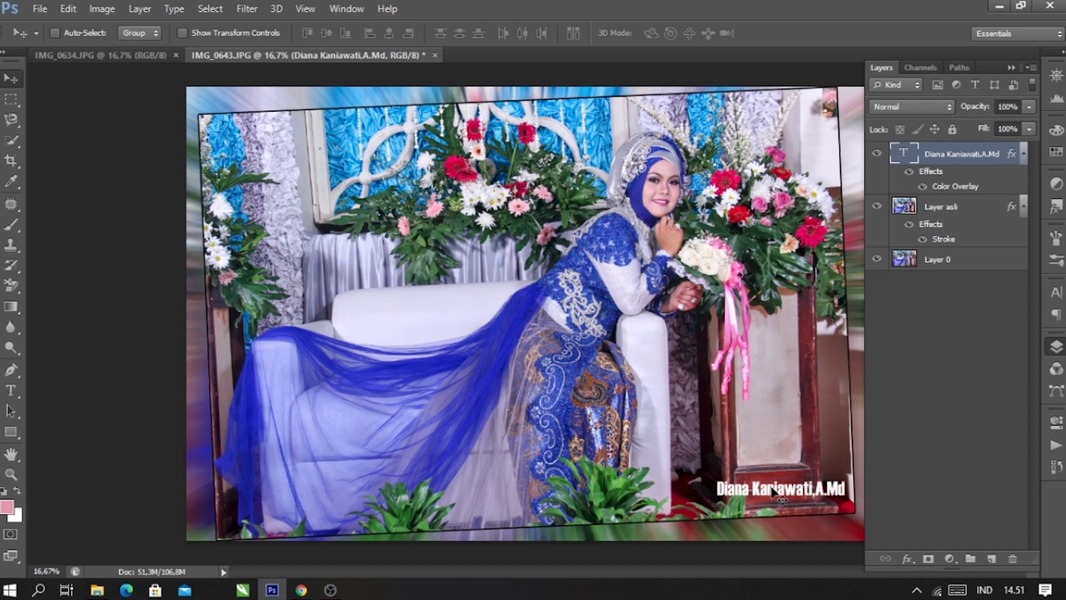
- Move the name text slightly up and select a thin rectangular strip directly beneath it, as wide as the text
left_click_drag(773, 486, 769, 466)
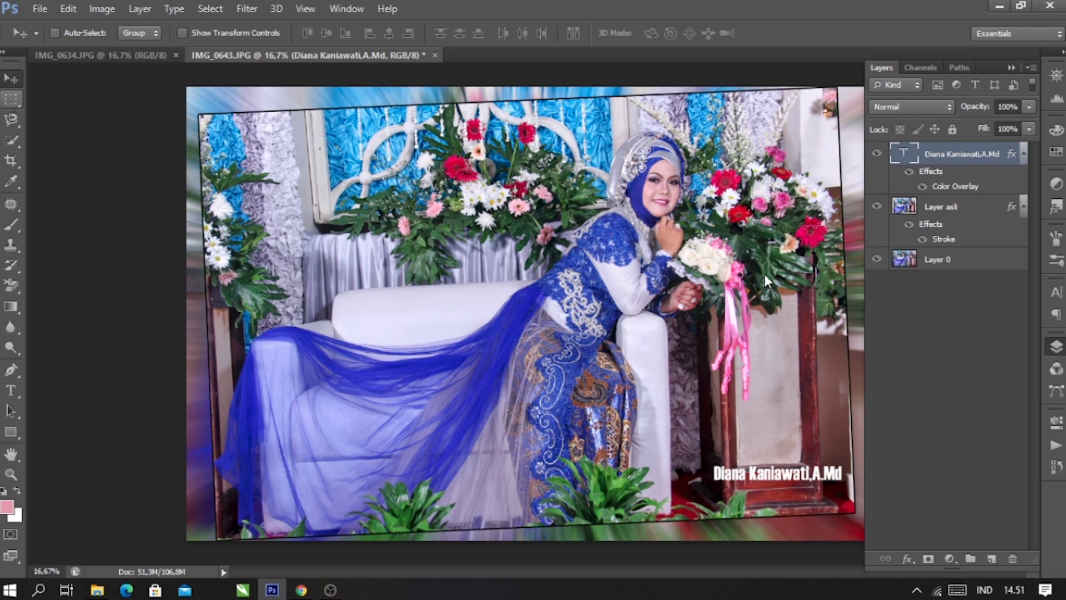
key("m")
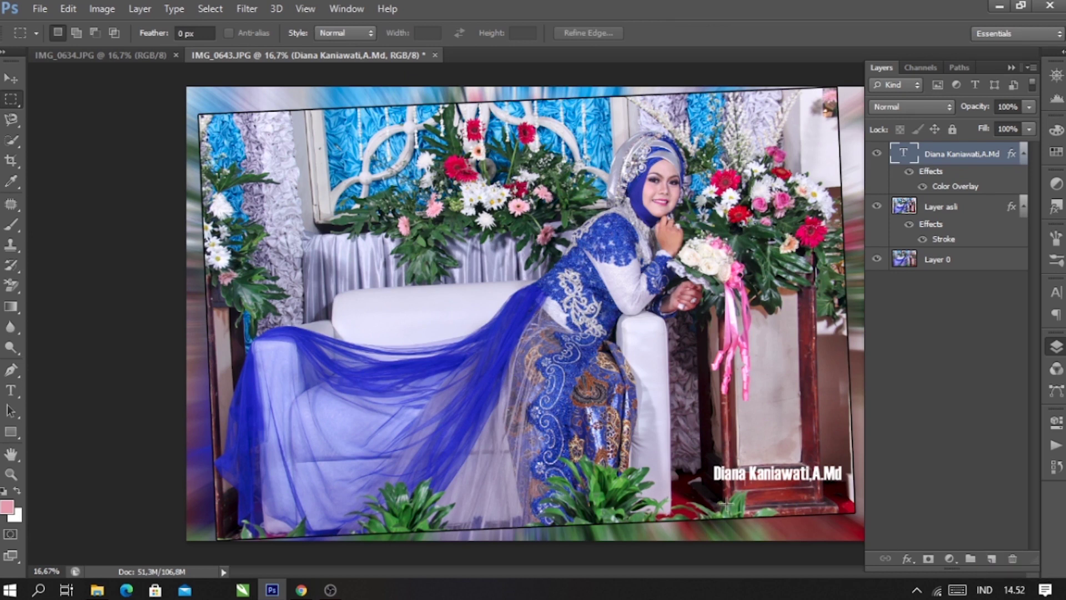
left_click_drag(714, 482, 840, 483)
left_click_drag(840, 483, 842, 483)
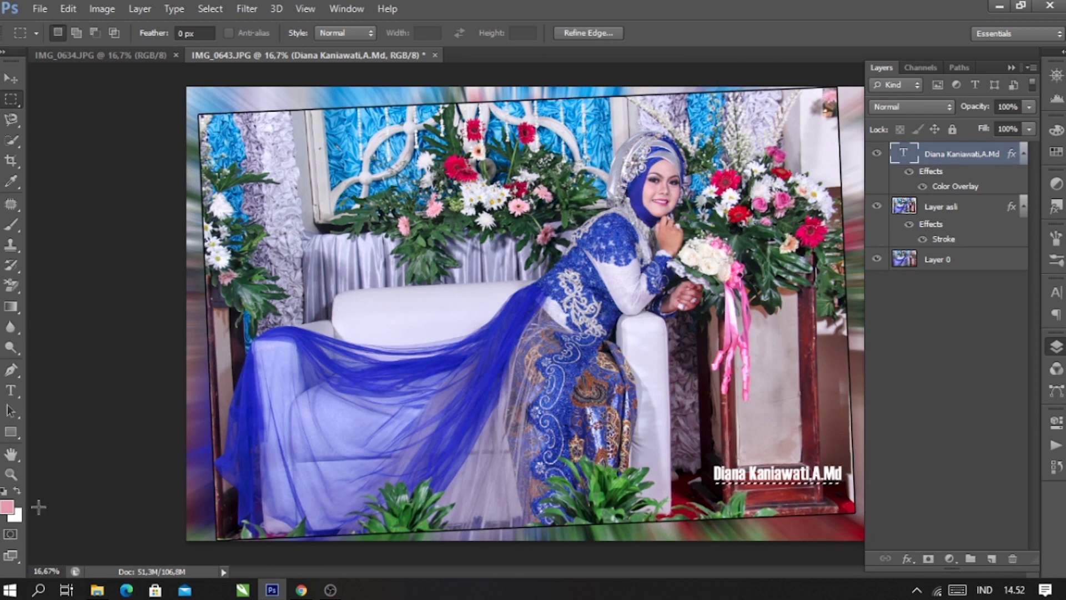
- Fill the strip with white as the foreground colour on a new layer to underline the name, and deselect it
key("d")
key("x")
key("x")
key("x")
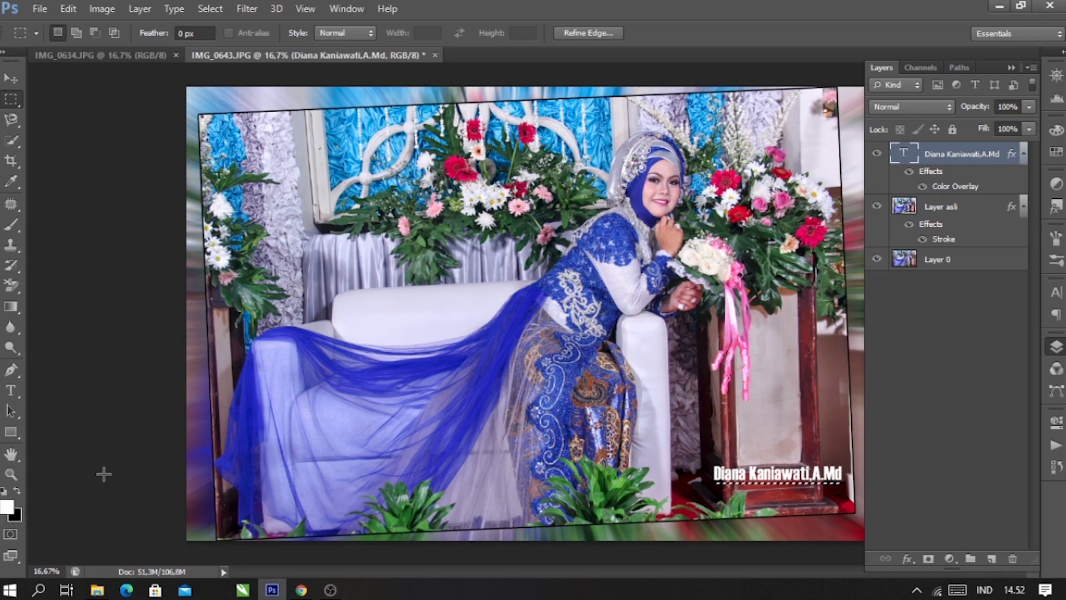
key("alt")
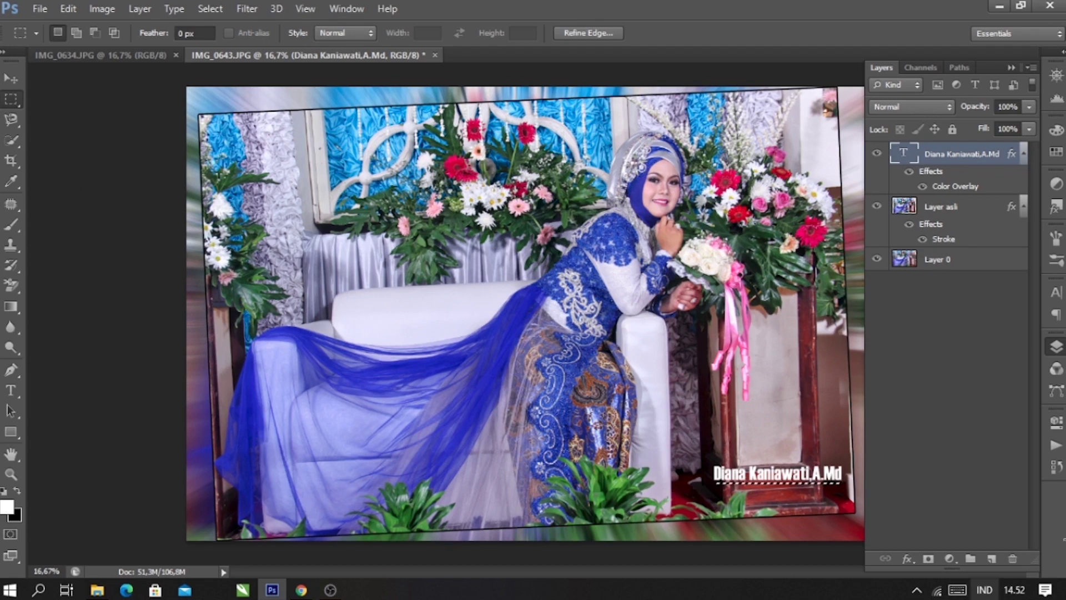
left_click(990, 559)
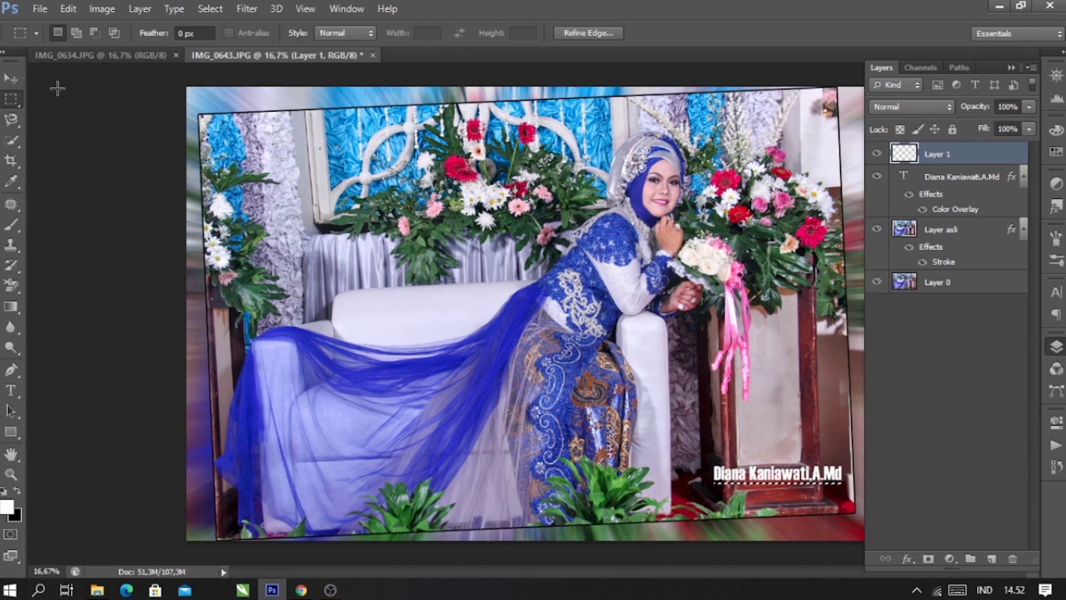
left_click(16, 81)
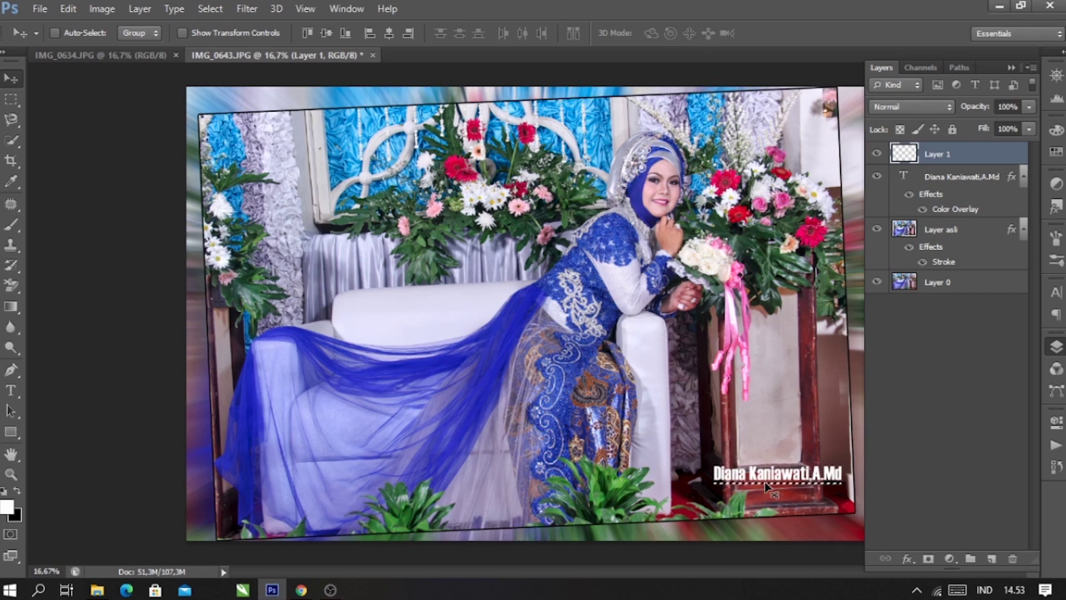
key("ctrl+d")
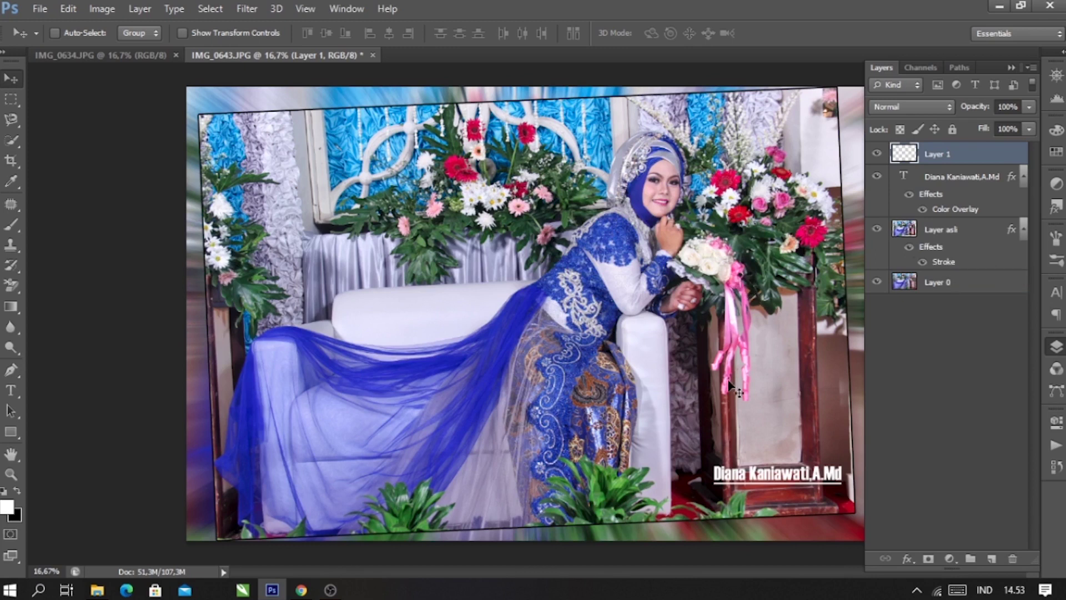
- Try to thin the white underline with Free Transform, and undo the height change
key("ctrl+t")
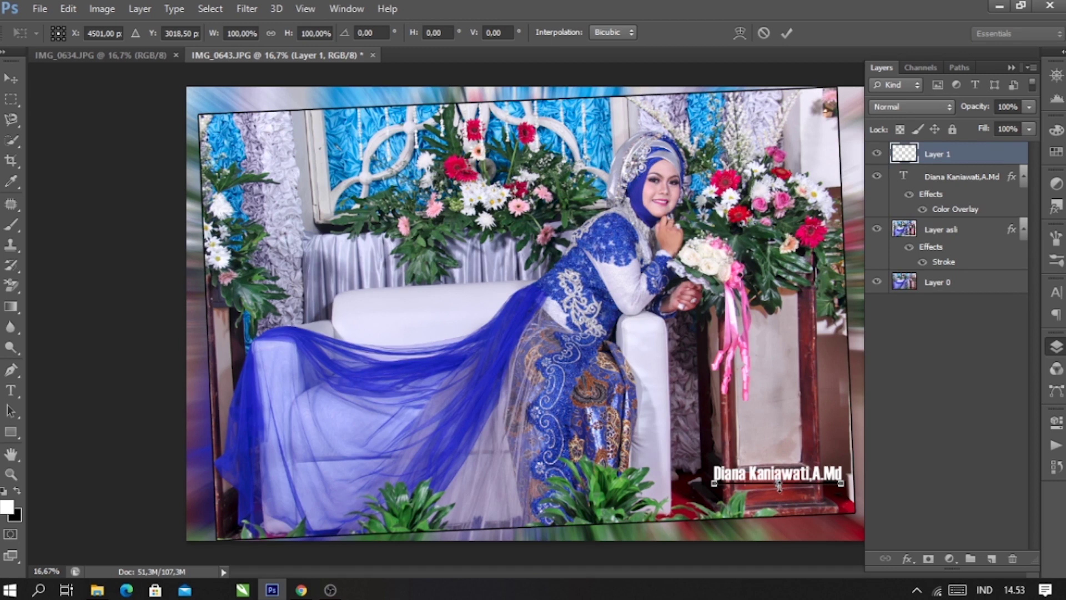
key("ctrl+plus")
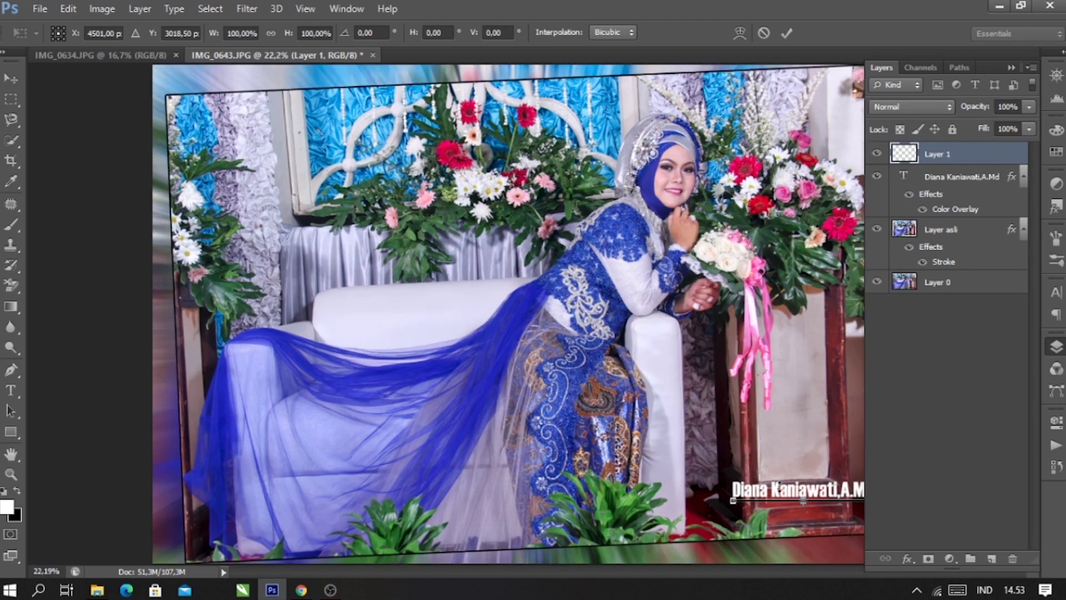
scroll(780, 492, "up", 2)
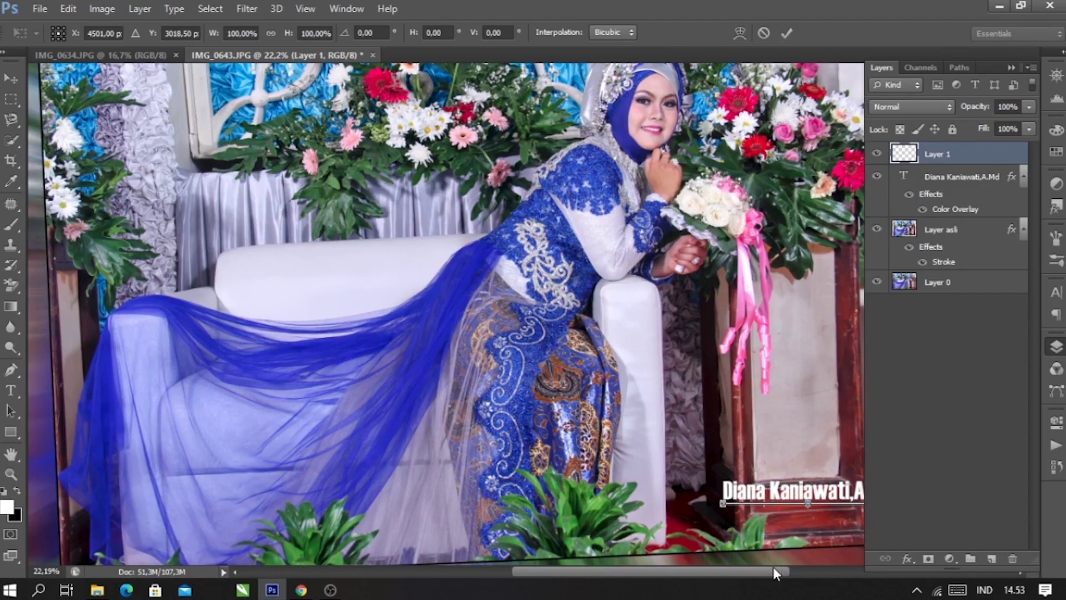
scroll(776, 571, "right", 2)
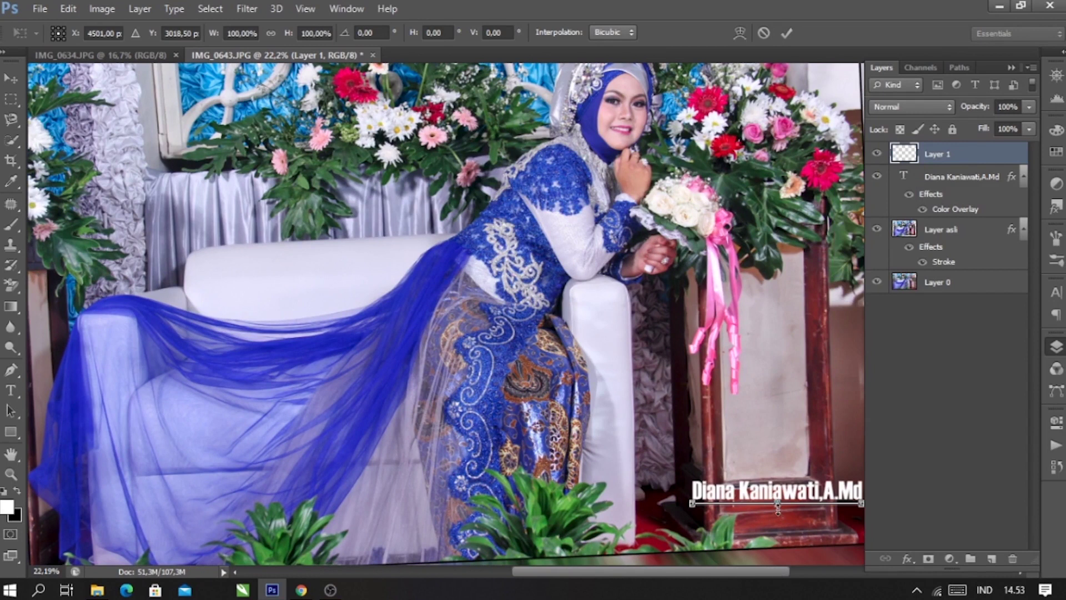
left_click_drag(778, 509, 778, 509)
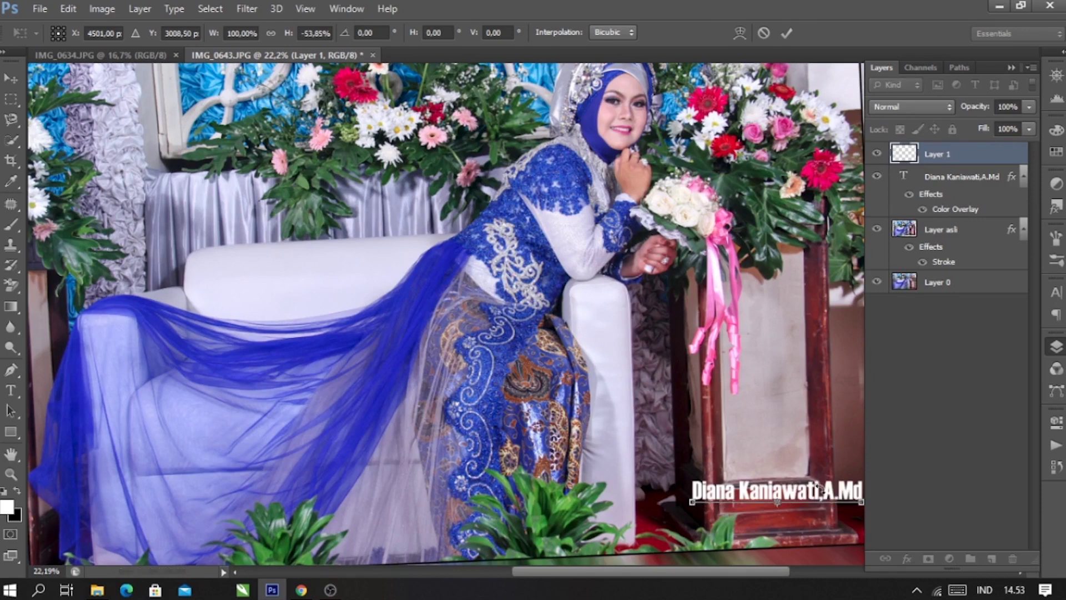
key("ctrl+z")
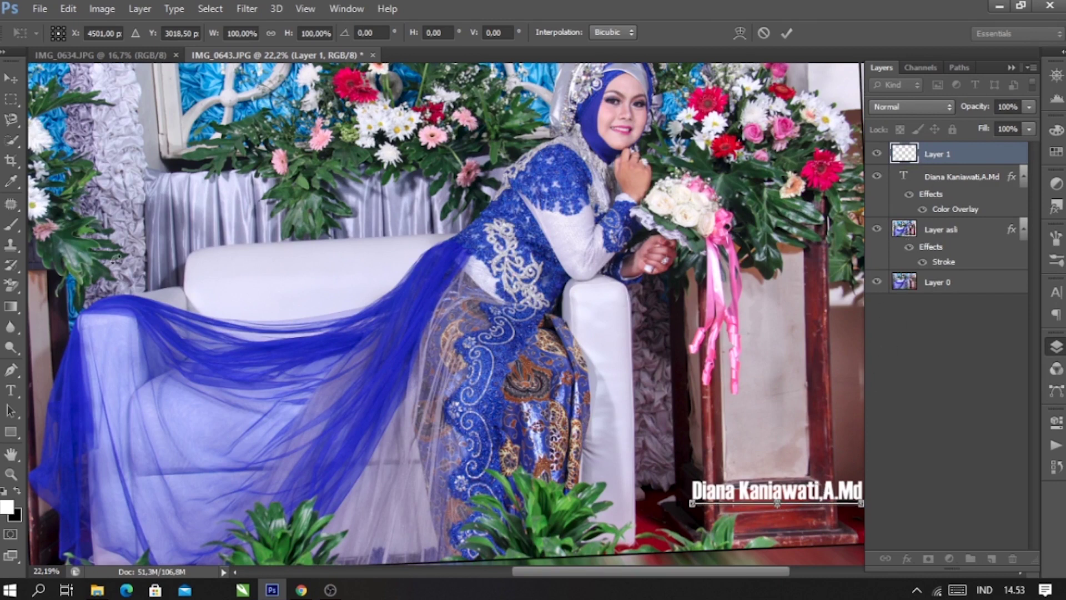
key("Return")
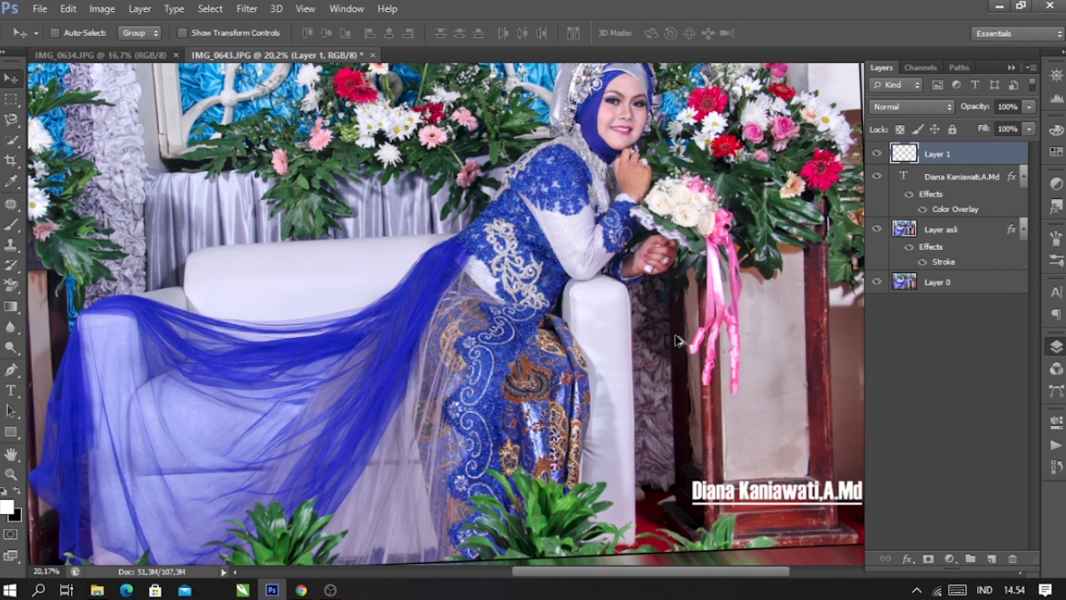
- Close IMG_0634 and open the gold rings and pink rose wedding background from the Bahan Materi 2 folder in File Explorer
scroll(679, 340, "down", 3)
scroll(679, 340, "down", 1)
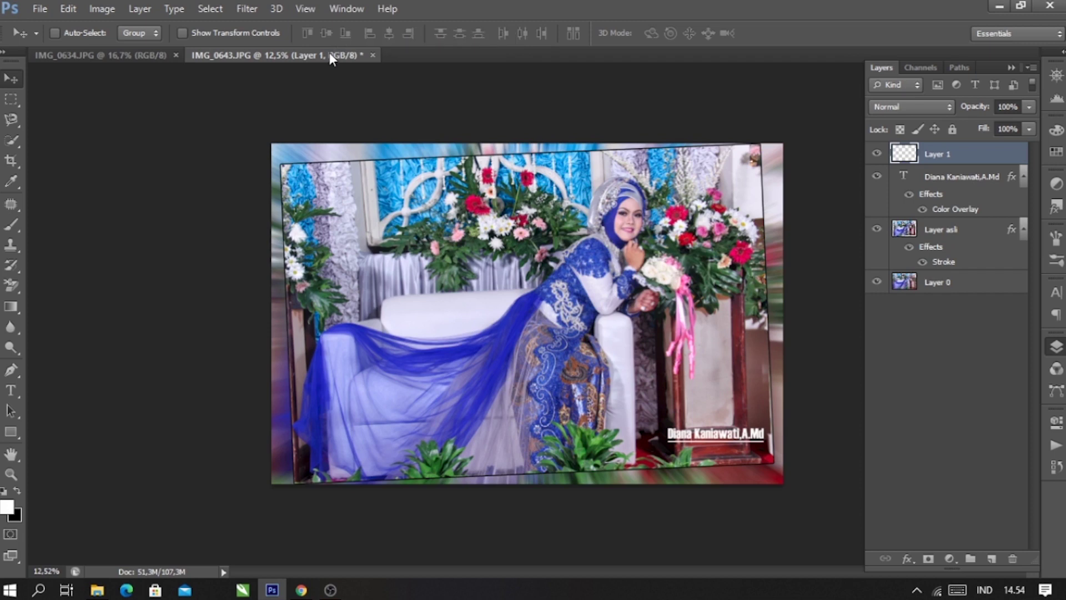
left_click(135, 54)
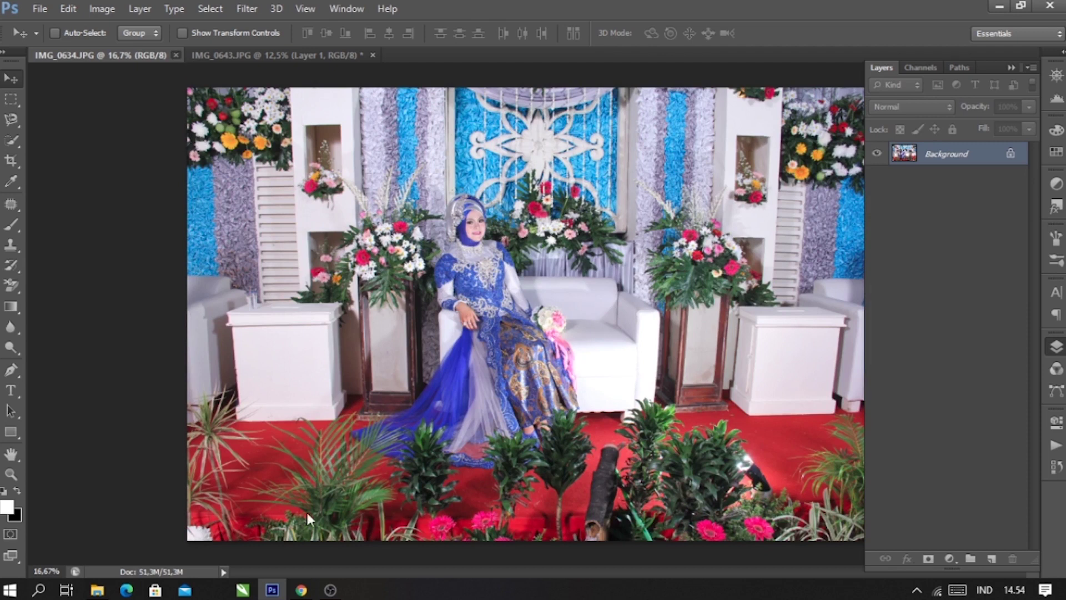
left_click(97, 589)
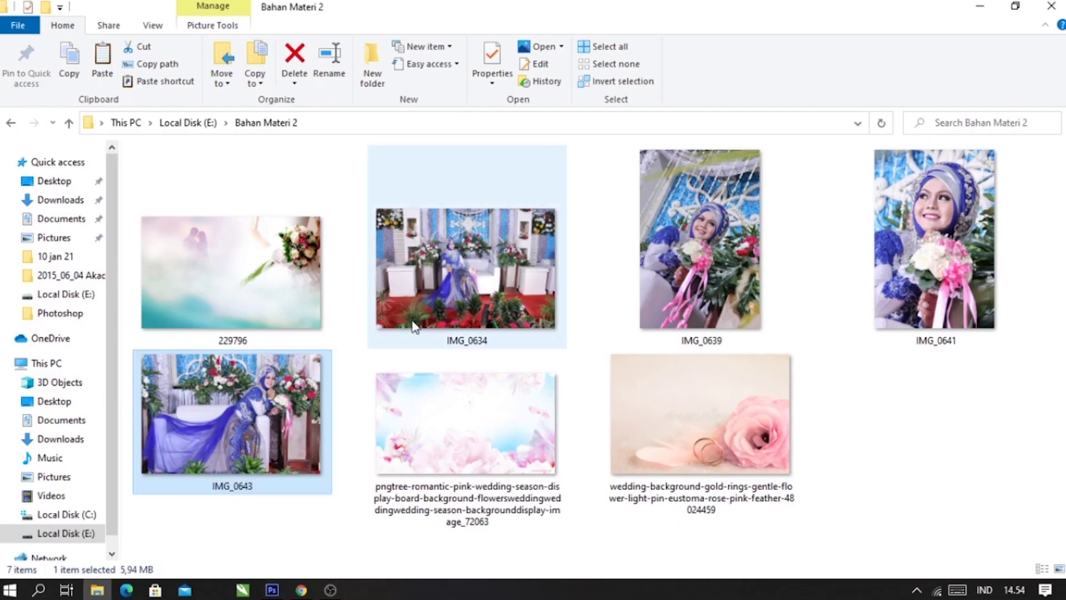
left_click(627, 397)
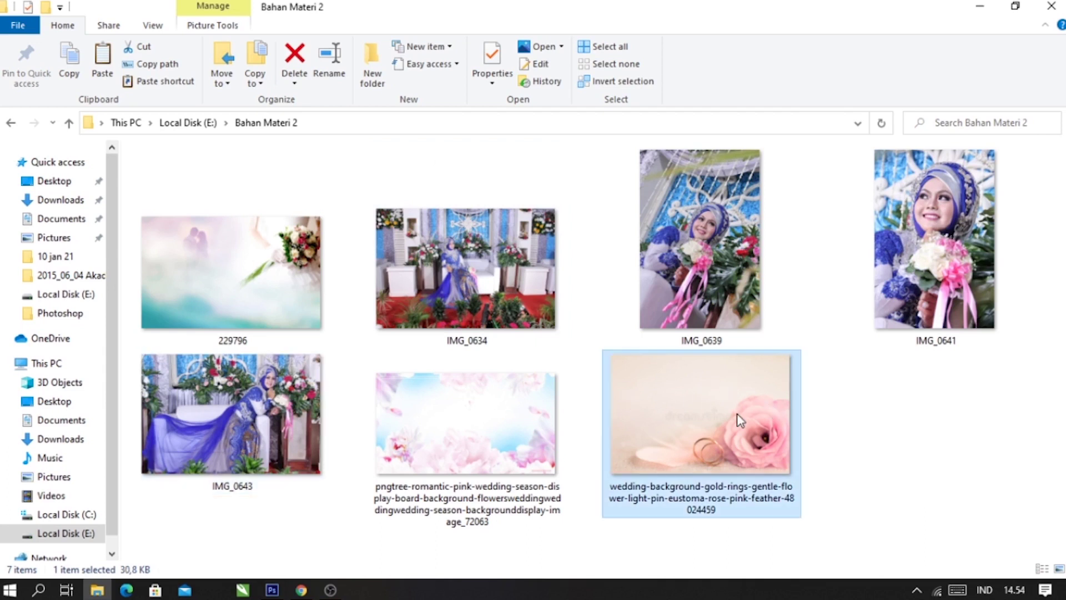
left_click_drag(759, 399, 298, 55)
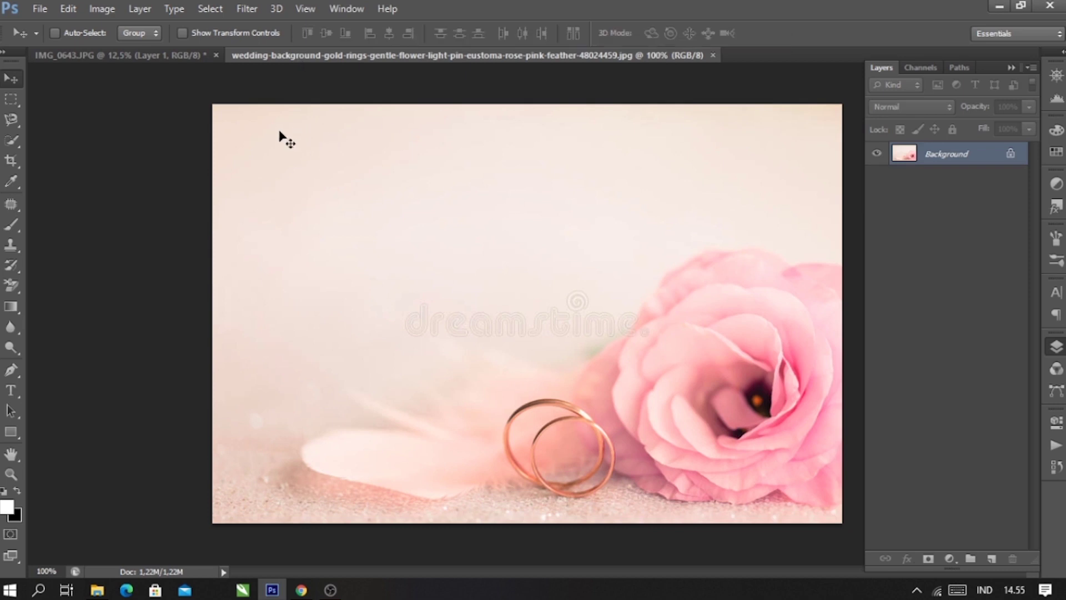
- Copy the rings-and-rose background into IMG_0643 as a new top layer and scale it up proportionally to about 587%
left_click_drag(273, 136, 176, 58)
left_click_drag(176, 58, 434, 226)
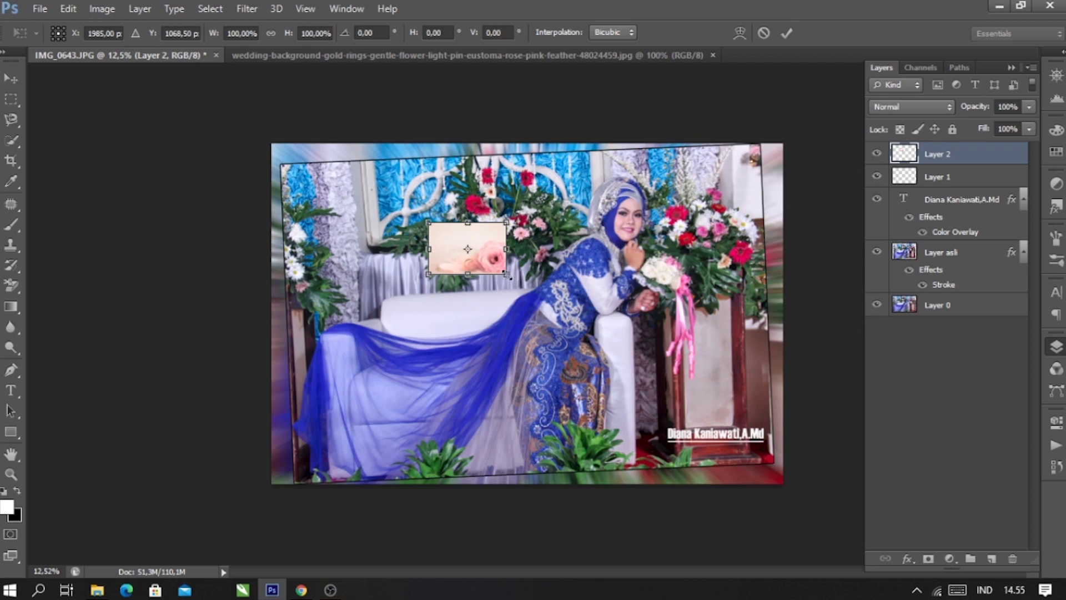
left_click_drag(554, 298, 687, 395)
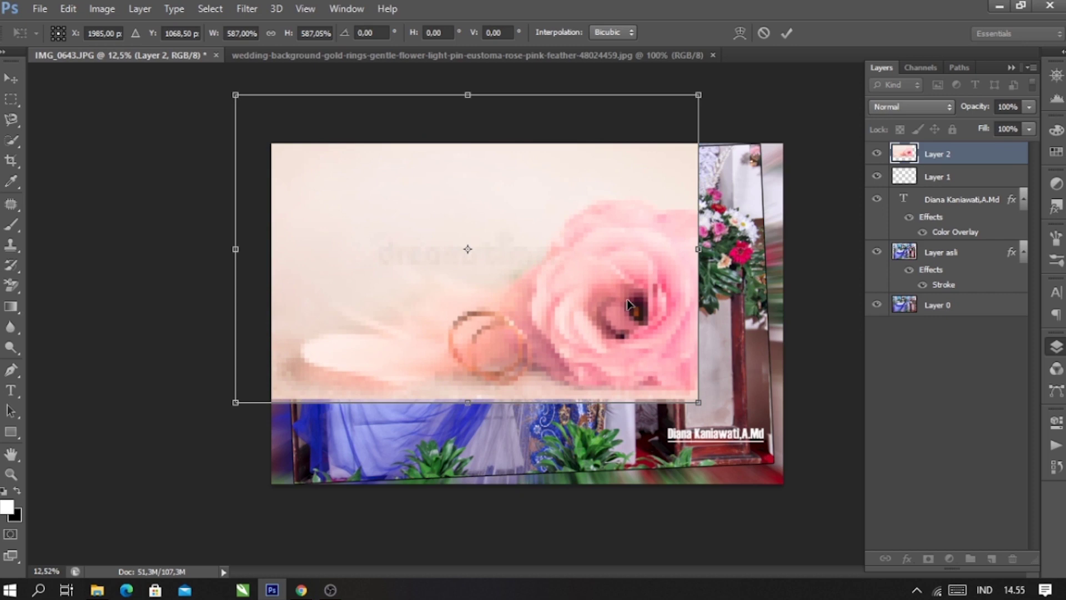
- Align the background layer with the canvas, enlarge it to about 702%, and nudge it down to cover the whole canvas
mouse_move(619, 311)
left_mouse_down()
mouse_move(624, 332)
mouse_move(635, 316)
left_mouse_up()
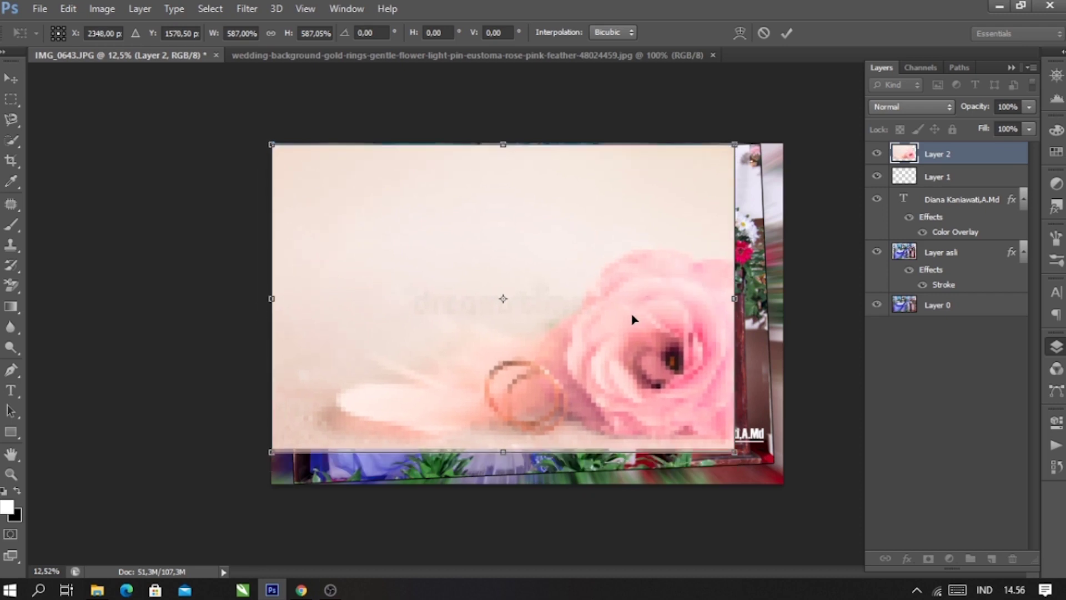
left_click_drag(736, 456, 780, 487)
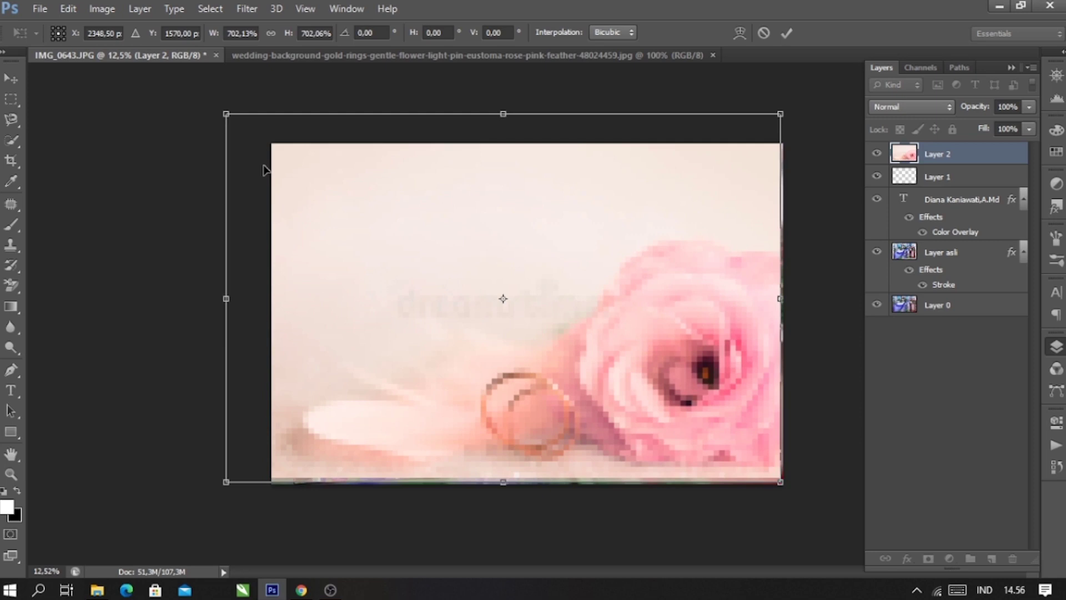
key("Return")
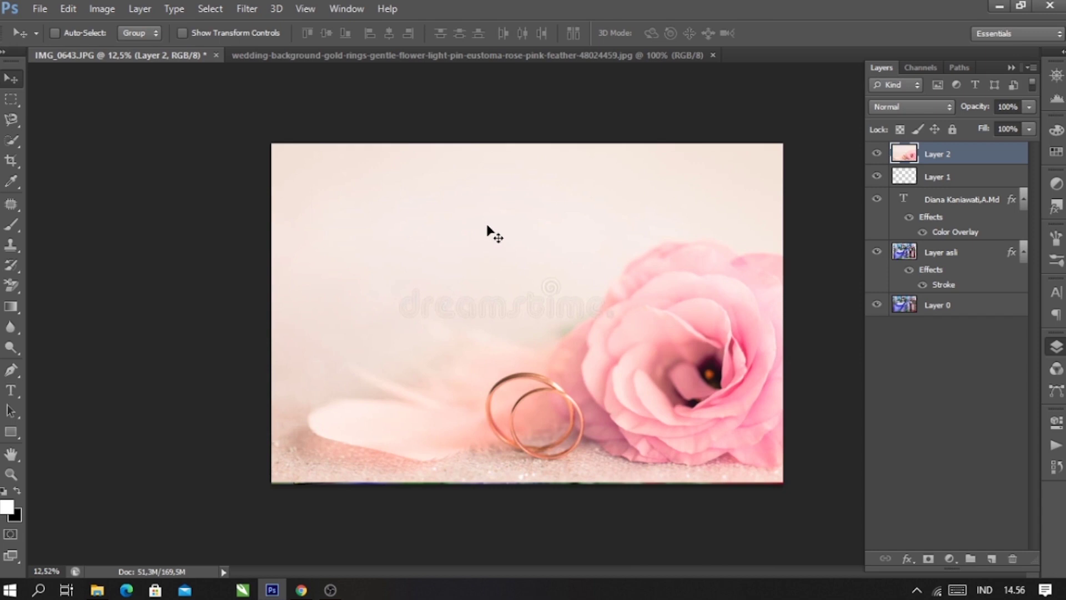
key("shift+Down")
key("shift+Down")
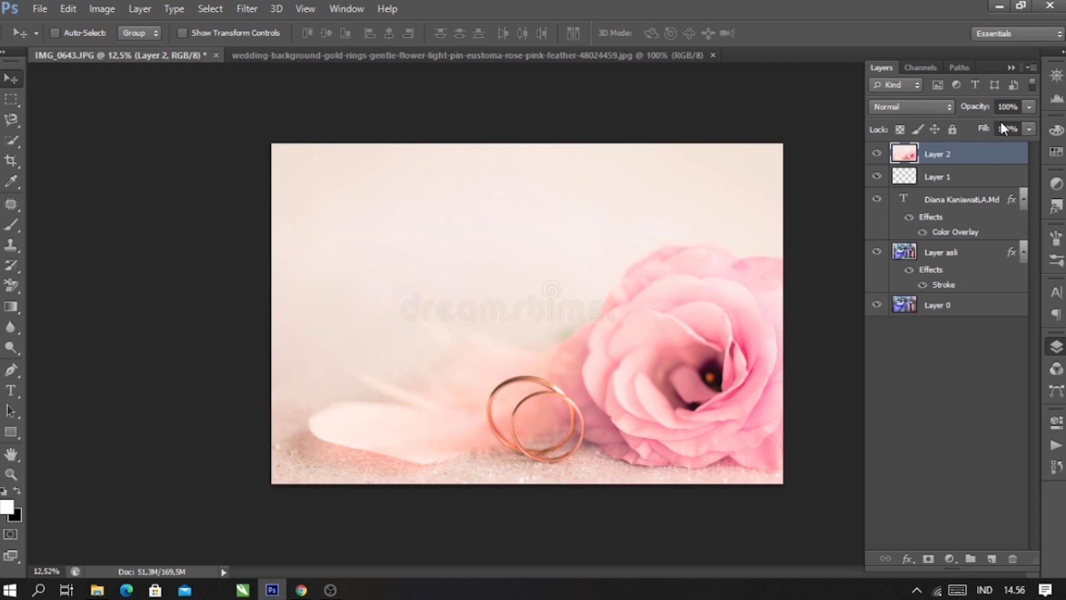
- Set the opacity of the rings-and-rose background layer to 40%
left_click(1028, 107)
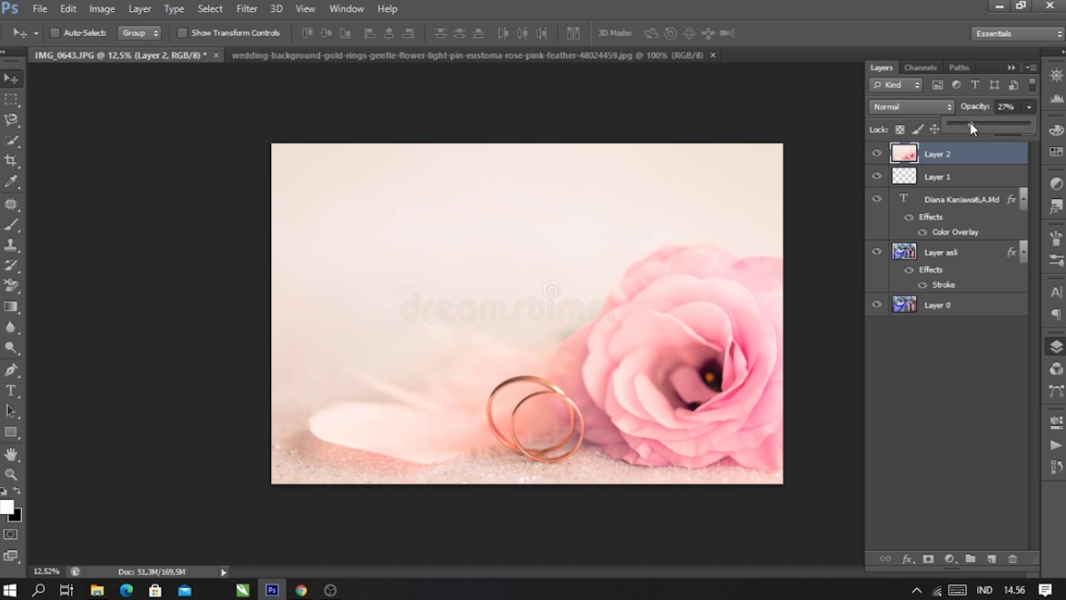
left_click_drag(970, 125, 970, 124)
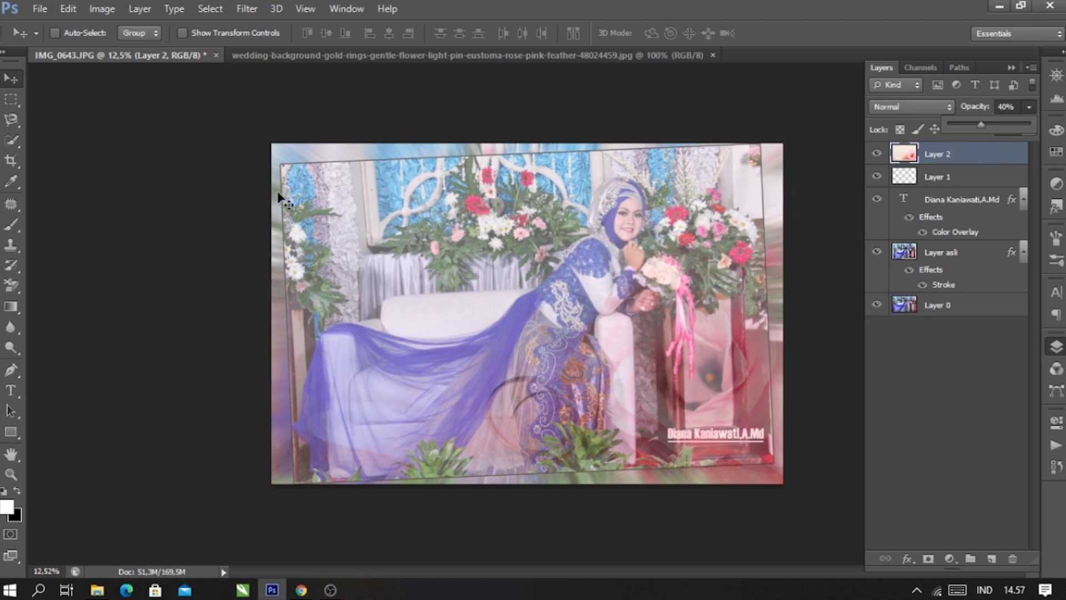
left_click(610, 222)
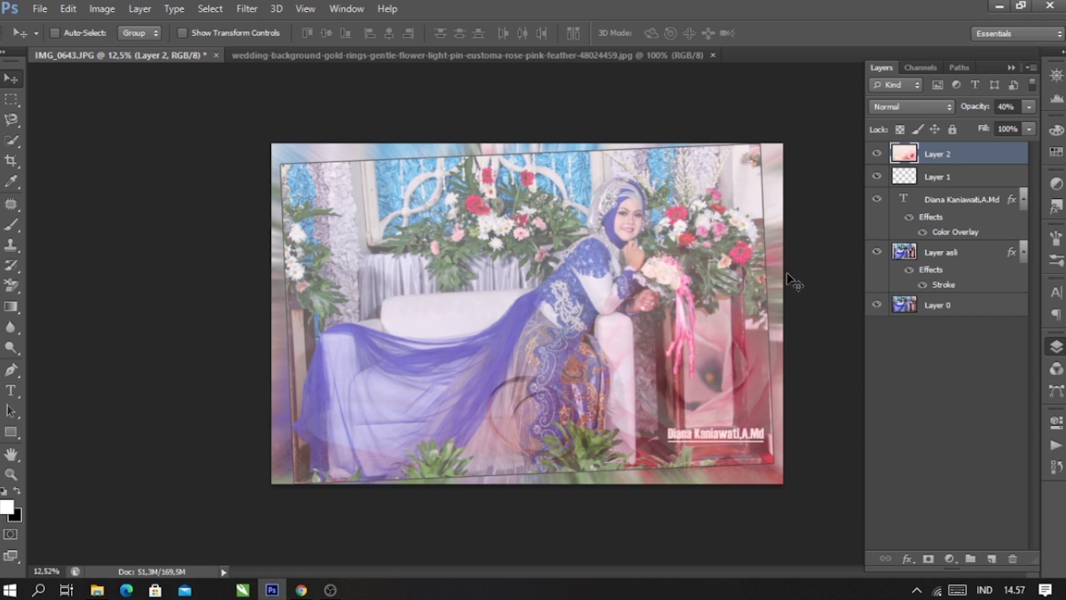
- Mirror the rings-and-rose layer horizontally with Free Transform, giving it a width of about -94.4%
key("ctrl+t")
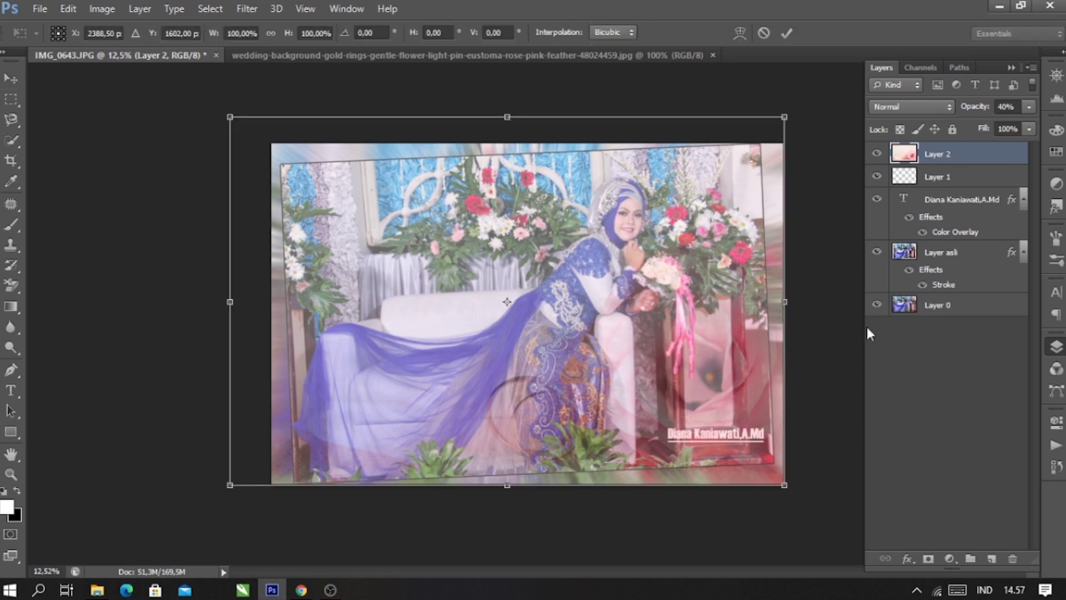
left_click_drag(555, 309, 396, 323)
left_click_drag(294, 306, 776, 298)
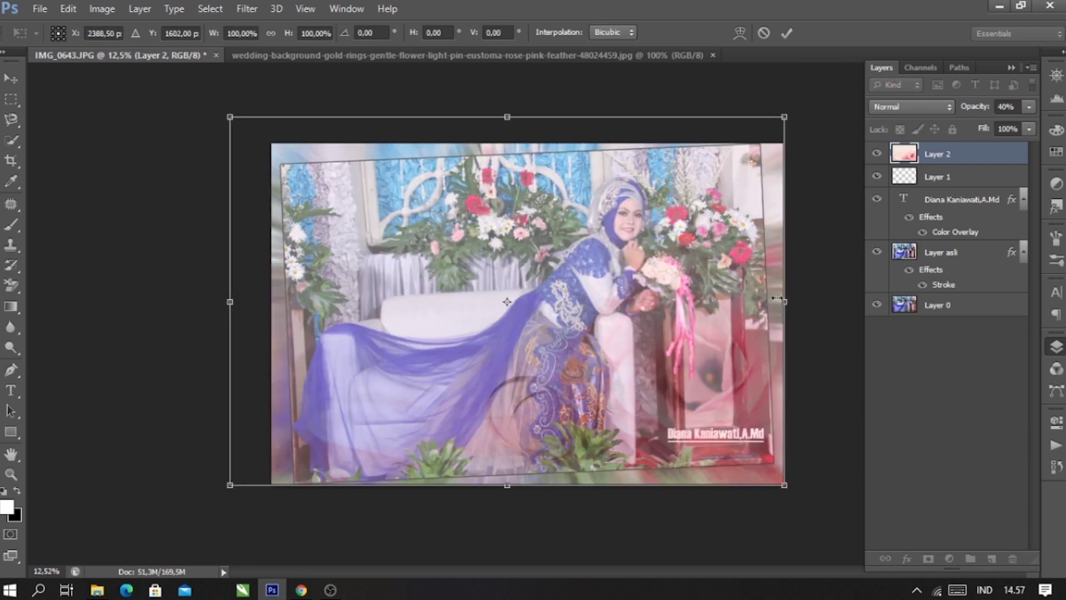
left_click_drag(588, 305, 28, 300)
key("ctrl+minus")
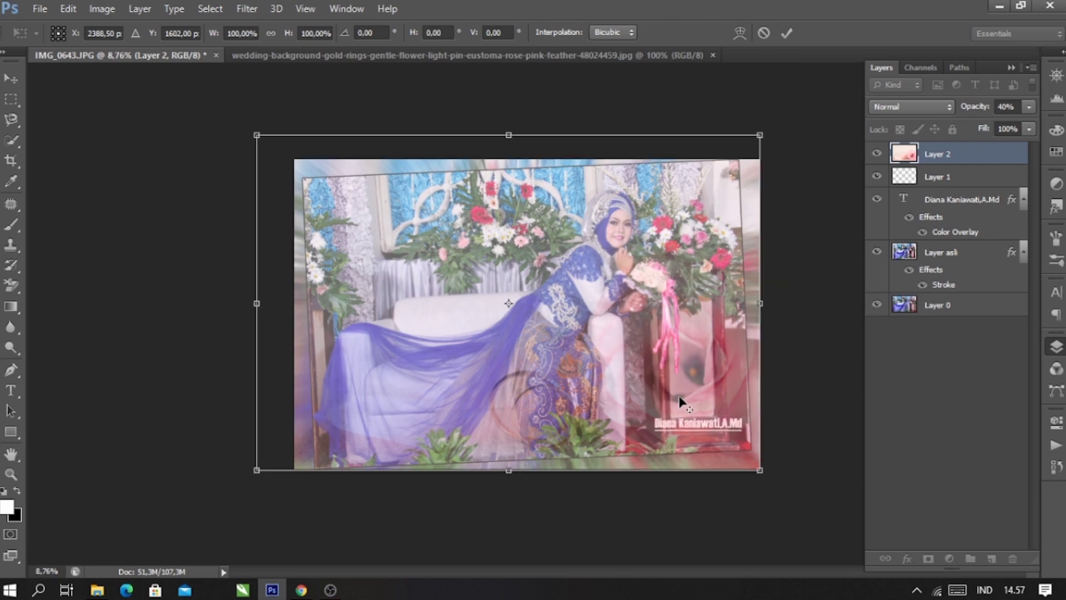
key("ctrl+minus")
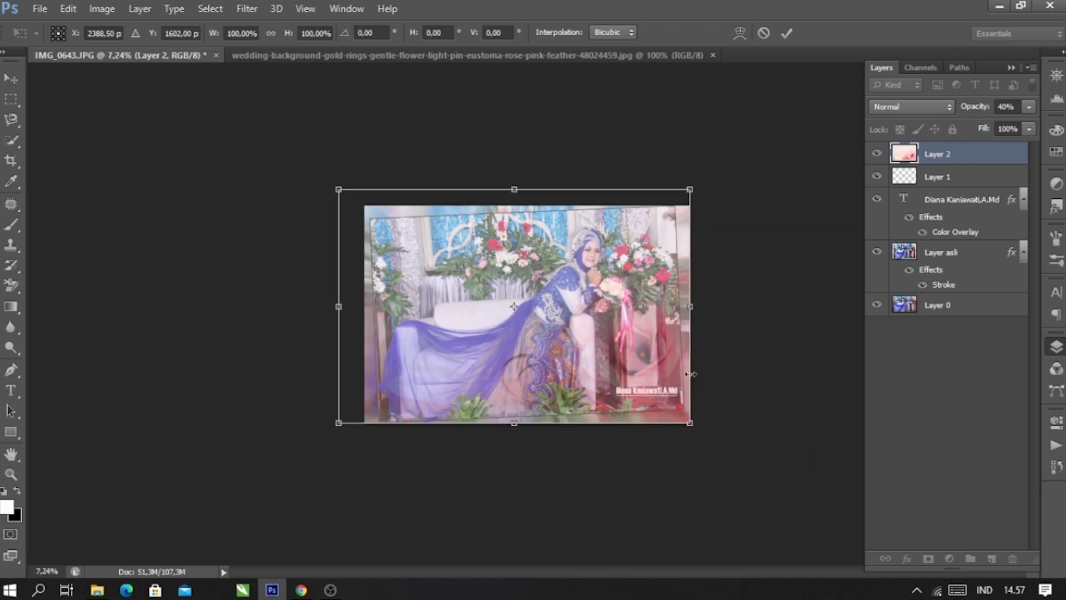
key("ctrl+minus")
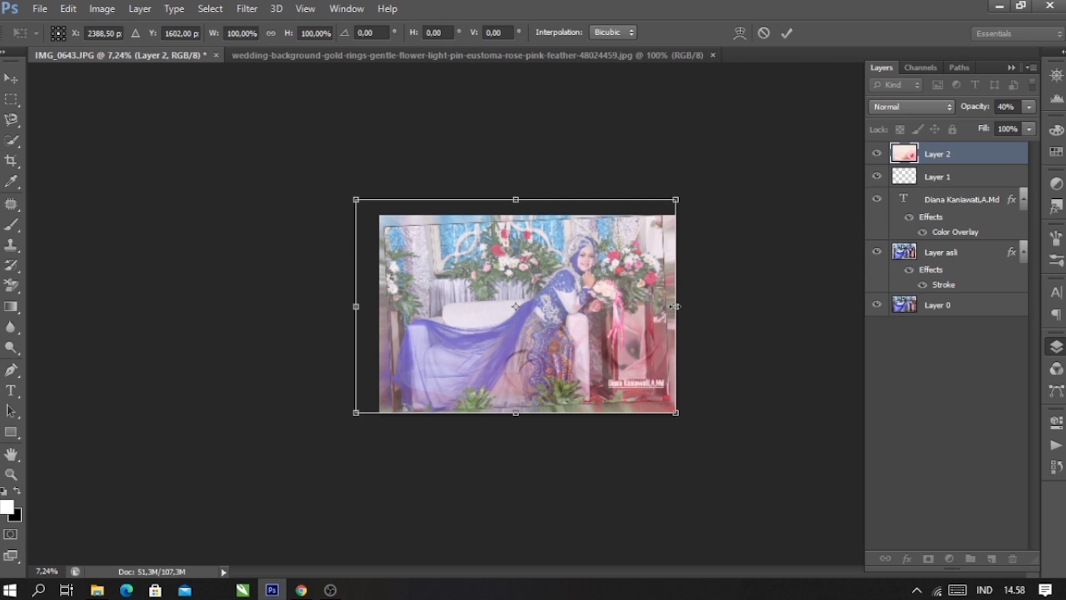
left_click_drag(333, 315, 175, 309)
left_click_drag(286, 341, 53, 318)
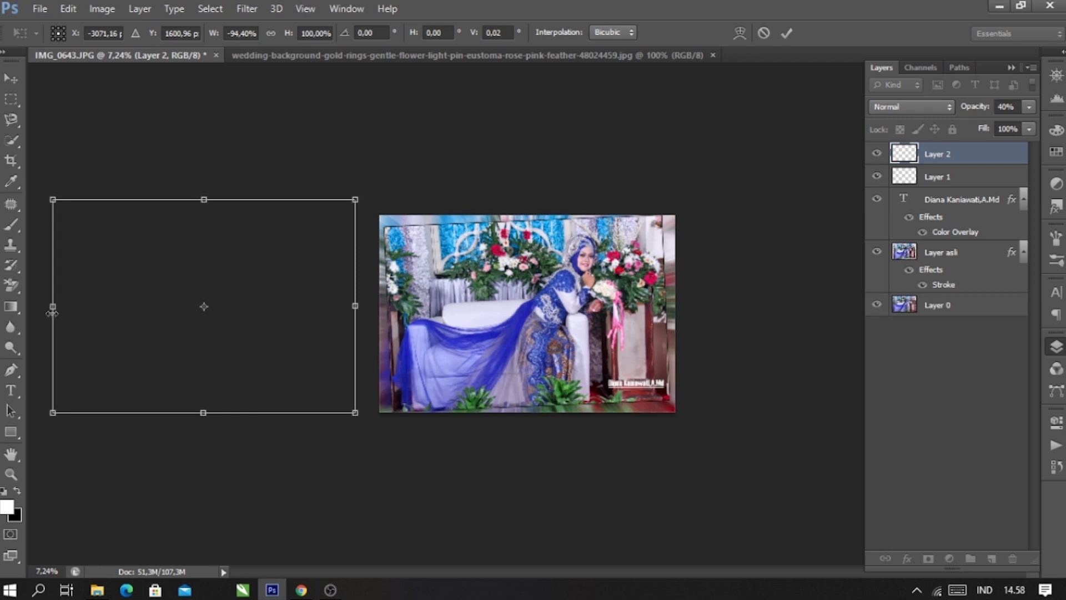
- Move the mirrored rings-and-rose layer back over the canvas so it spans the full photo, and apply the transform
left_click_drag(379, 260, 384, 260)
left_click_drag(524, 279, 586, 282)
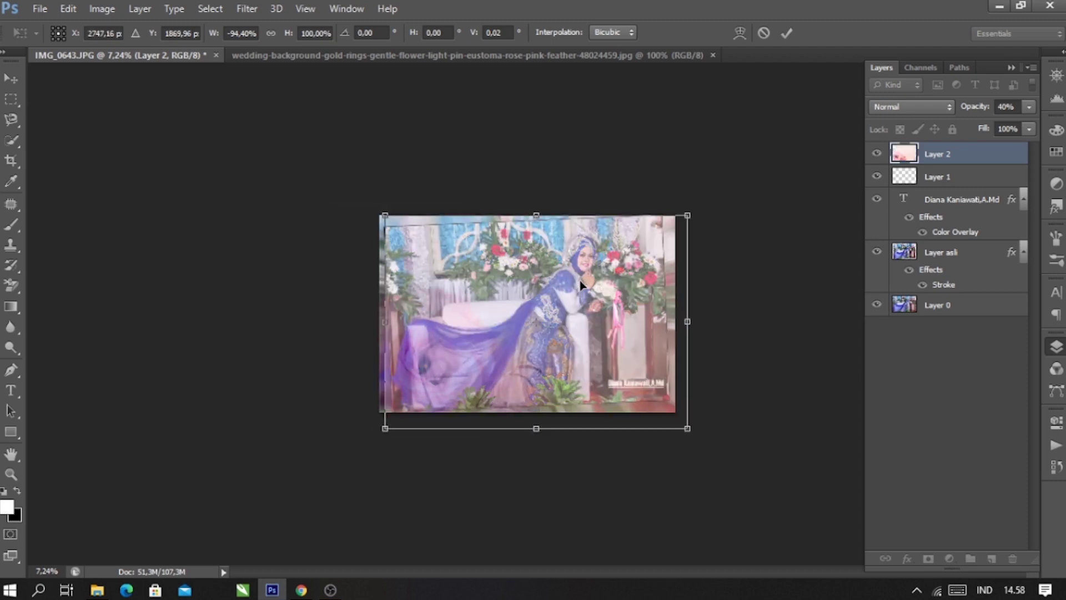
left_click_drag(575, 288, 566, 289)
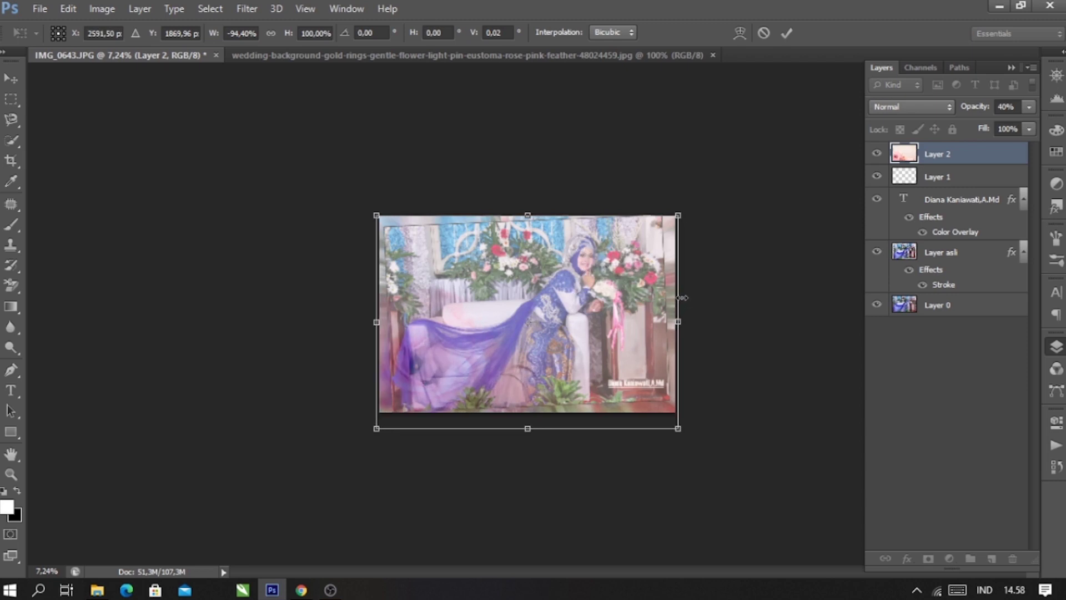
key("Return")
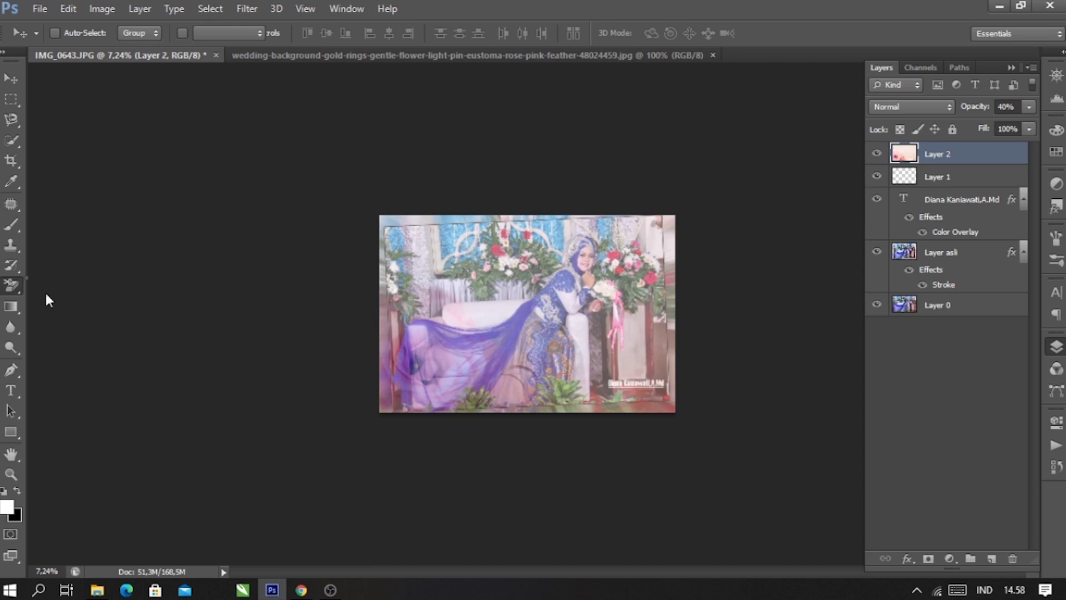
- Erase the rings-and-rose layer over the bride, sofa and floral decor with a 1100 px Eraser, keeping the rose over the lower-left area
left_click(10, 289)
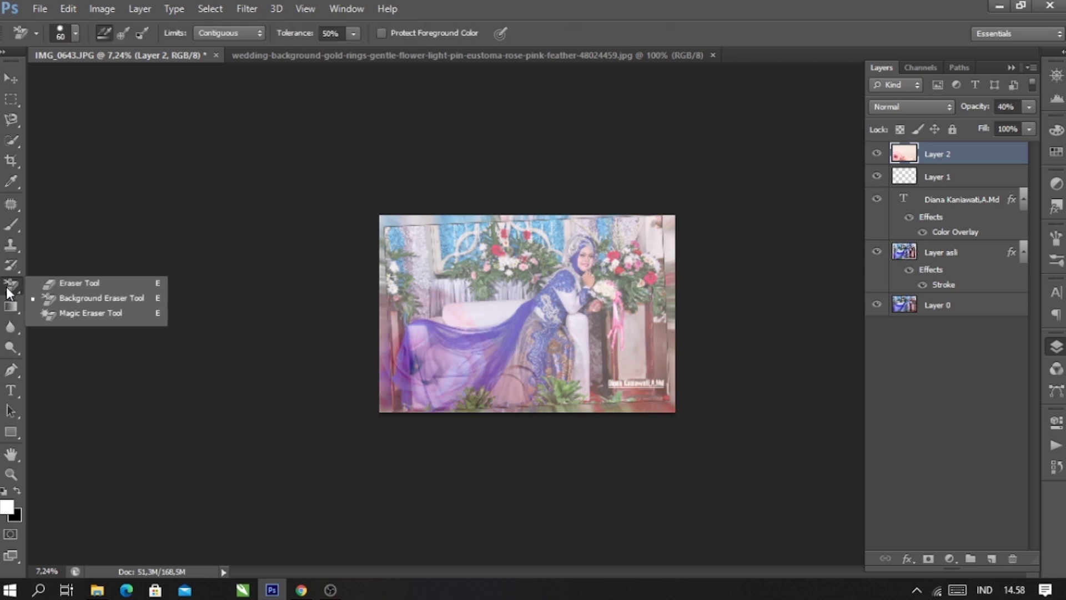
left_click(62, 283)
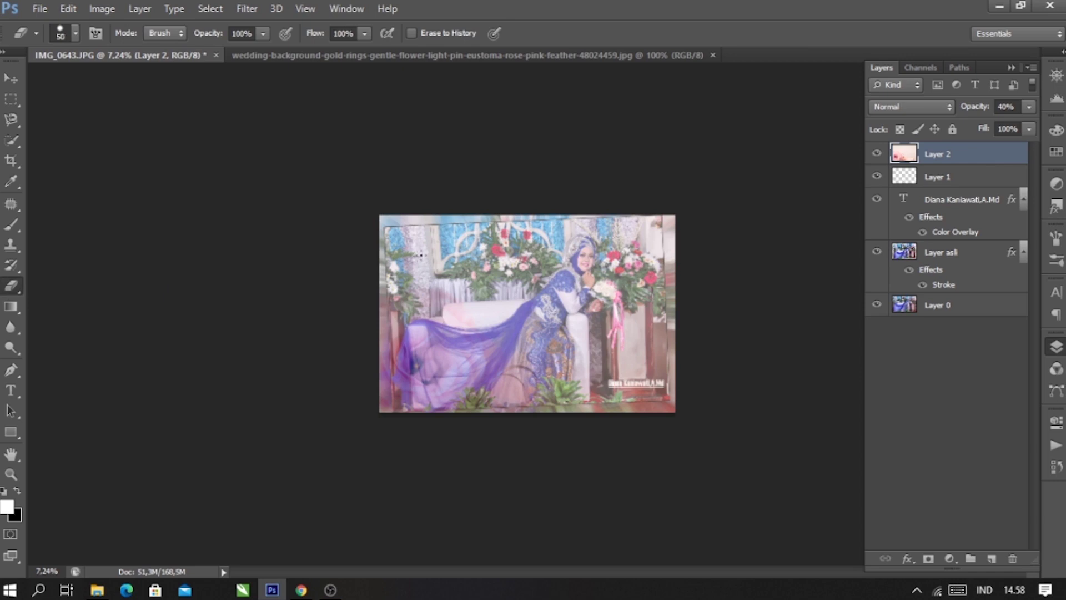
key("bracketright")
key("bracketright")
key("bracketright")
key("bracketright")
key("bracketright")
key("bracketright")
key("bracketright")
key("bracketright")
key("bracketleft")
key("bracketright")
key("bracketright")
mouse_move(422, 255)
left_mouse_down()
mouse_move(592, 211)
mouse_move(662, 219)
mouse_move(643, 417)
mouse_move(606, 209)
mouse_move(582, 392)
mouse_move(581, 312)
mouse_move(554, 219)
mouse_move(549, 369)
mouse_move(517, 393)
mouse_move(540, 330)
mouse_move(535, 312)
mouse_move(490, 285)
mouse_move(384, 253)
mouse_move(412, 238)
left_mouse_up()
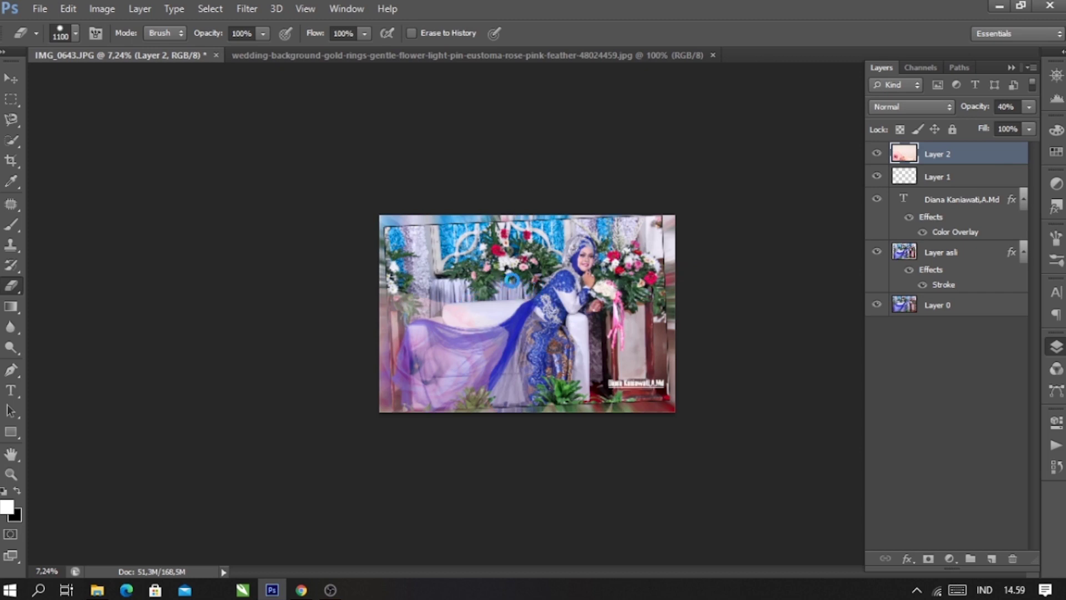
left_click_drag(509, 302, 472, 308)
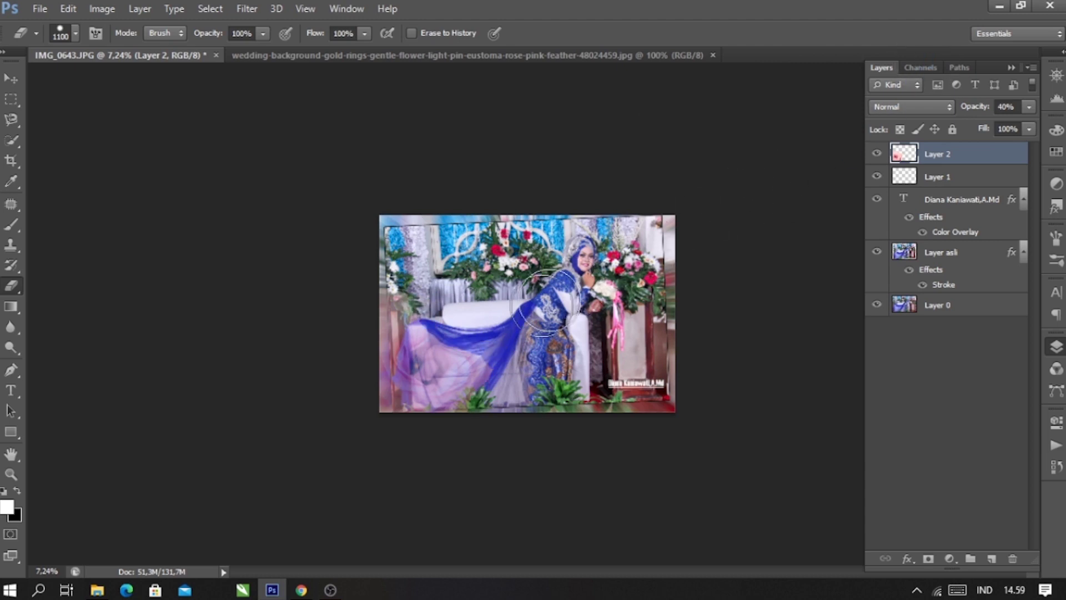
left_click_drag(510, 387, 502, 344)
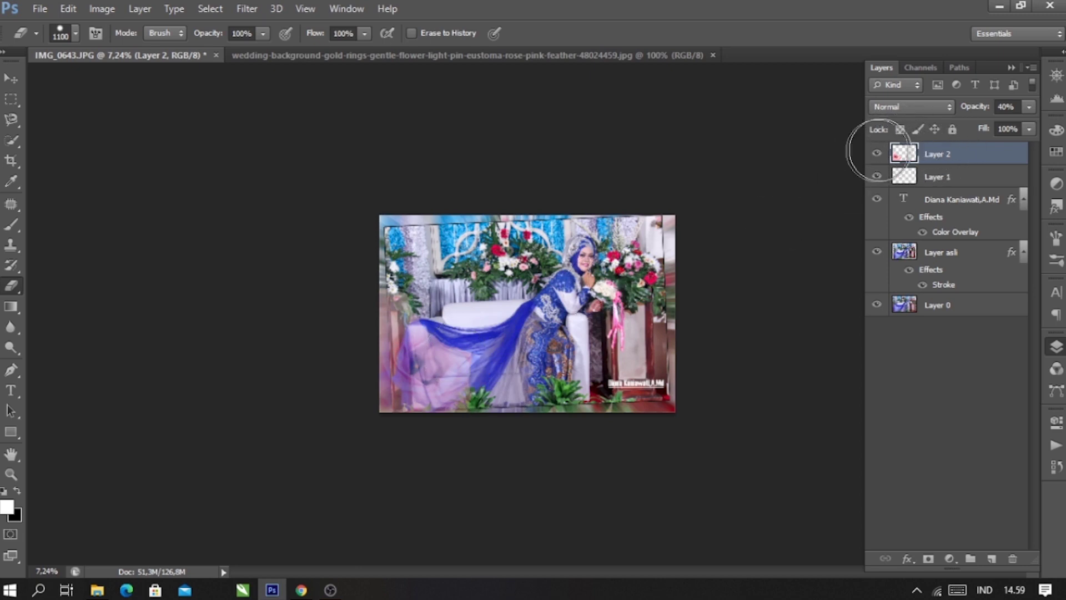
- Delete the rings-and-rose layer from IMG_0643 and close its source image
left_click_drag(952, 158, 1013, 558)
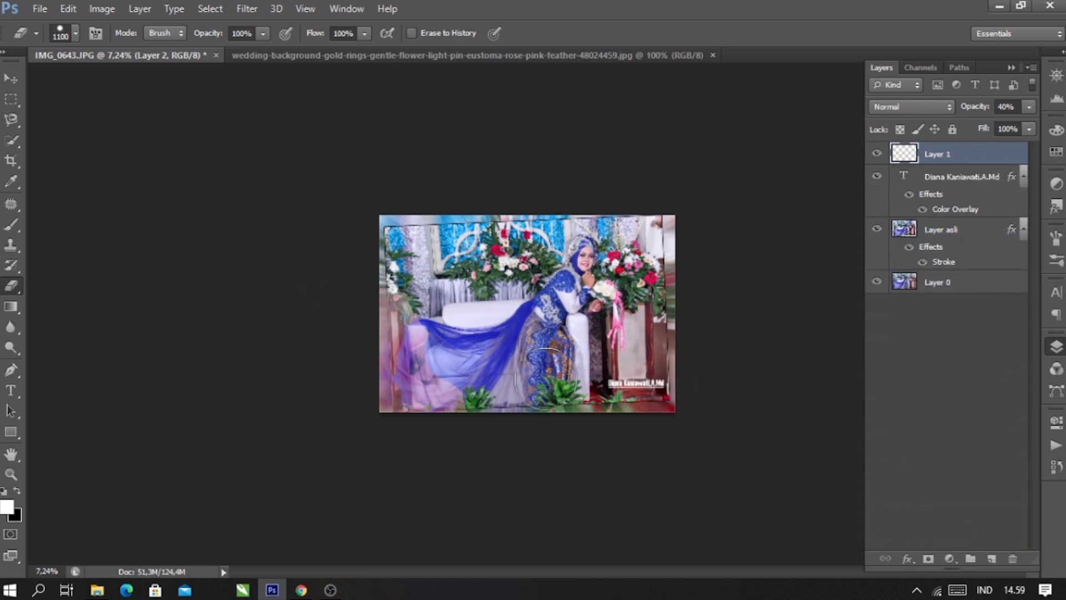
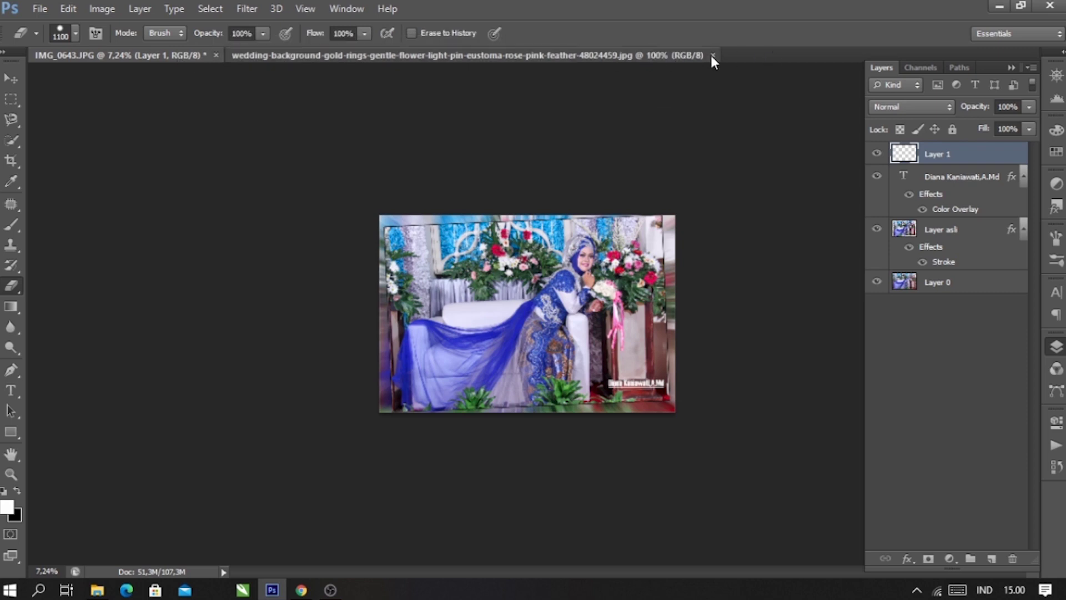
left_click(709, 55)
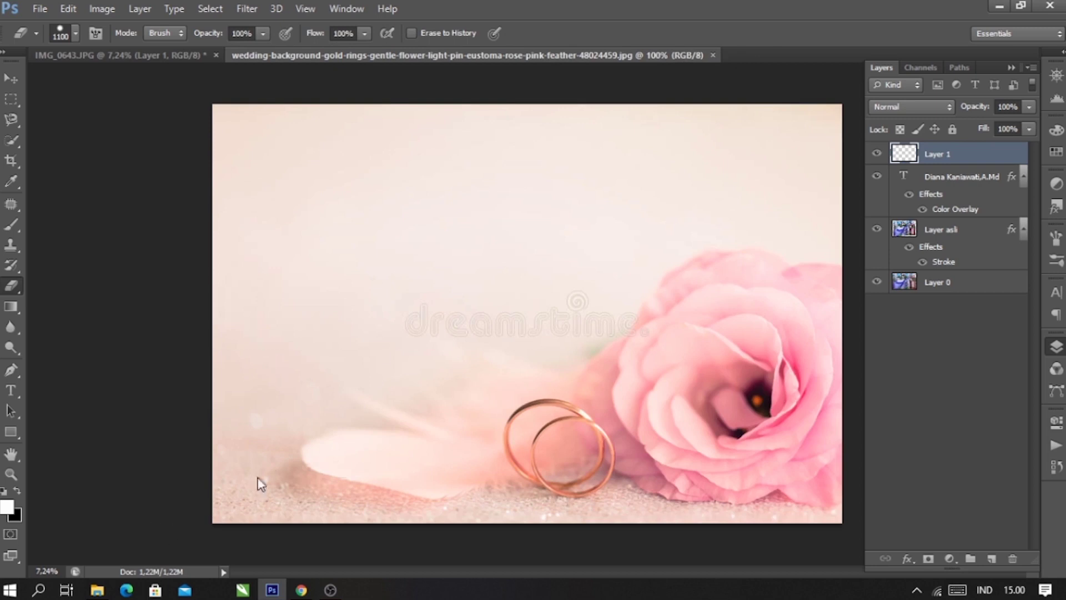
left_click(712, 55)
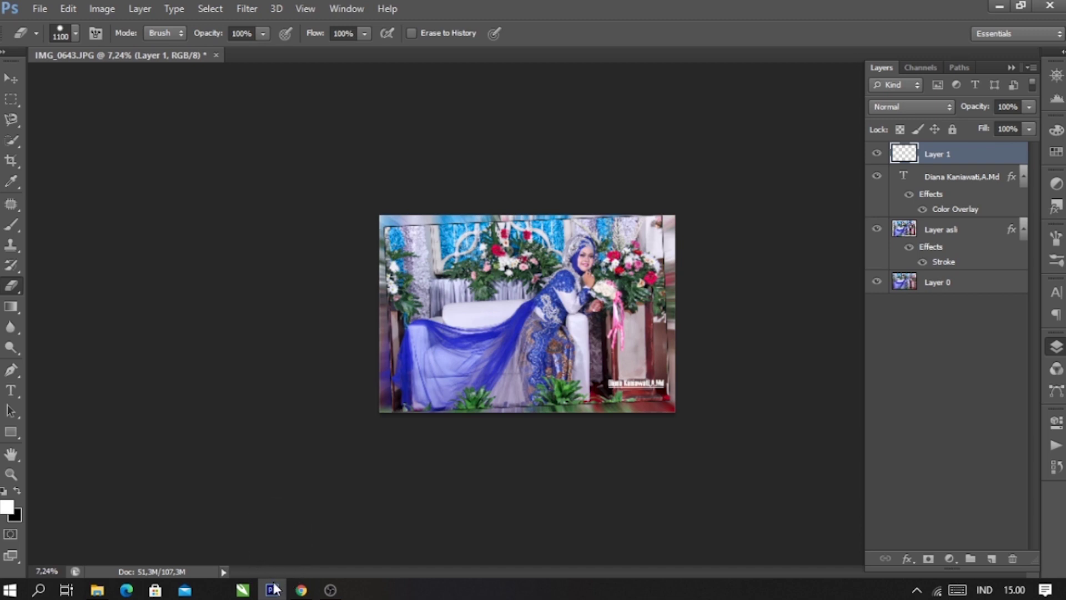
- Try to open the original IMG_0643 from the Bahan Materi 2 folder in File Explorer as a separate document
left_click(96, 591)
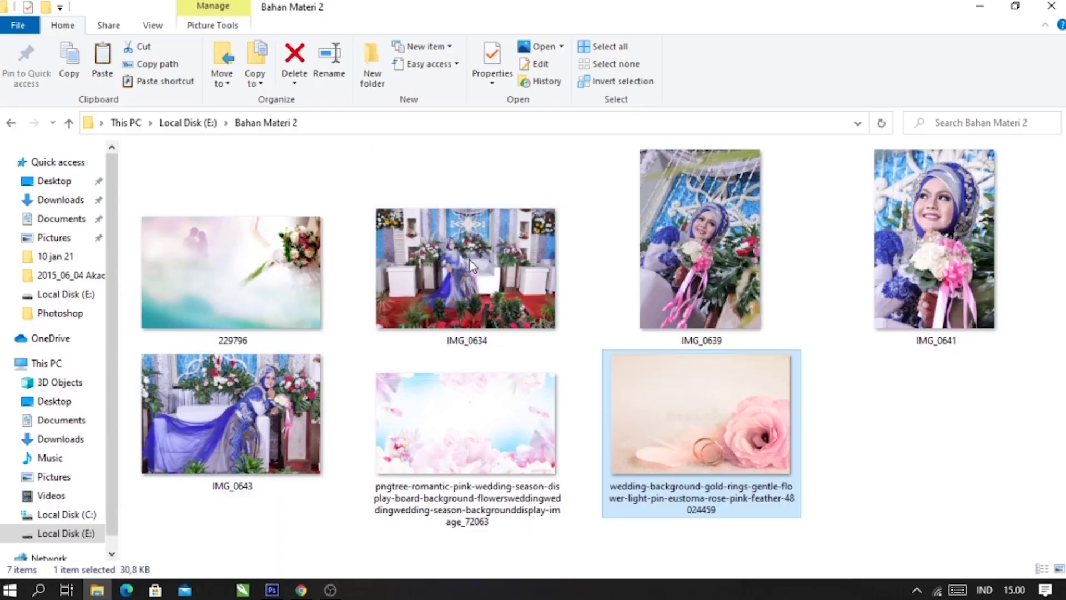
left_click(261, 404)
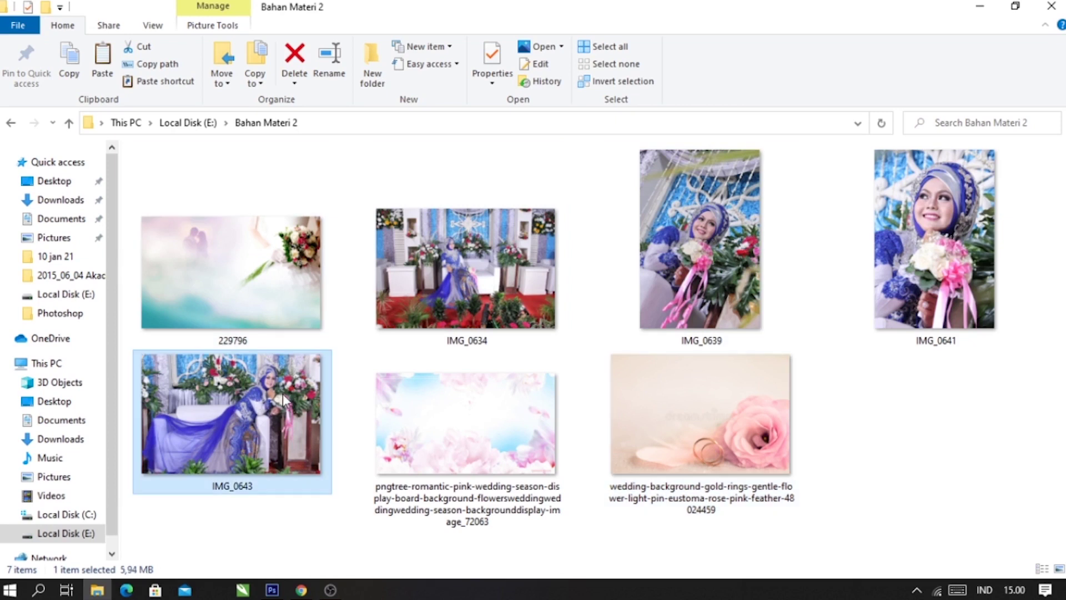
left_click_drag(282, 394, 416, 55)
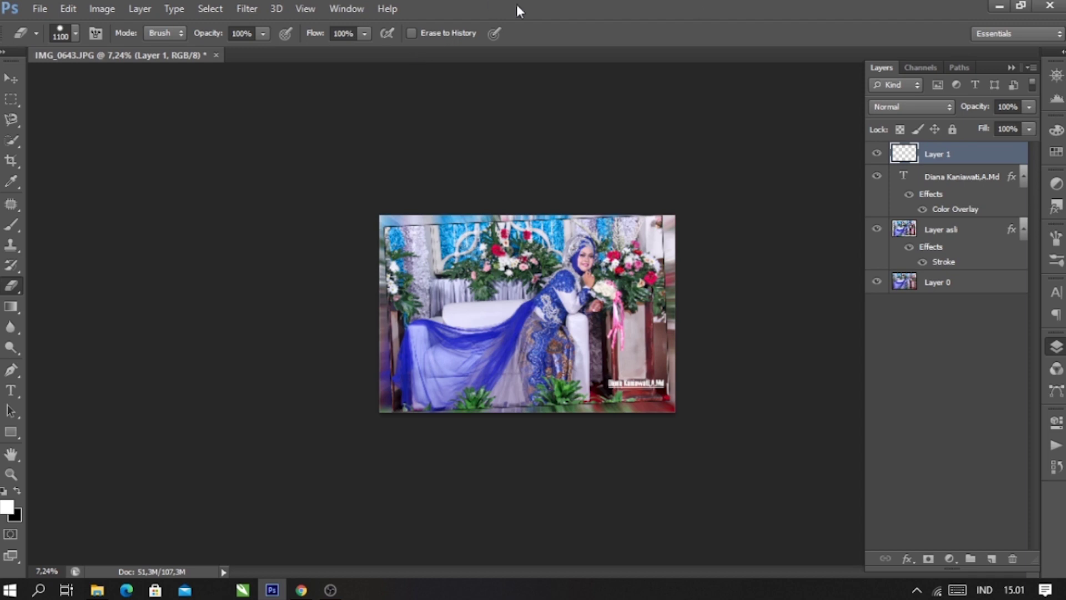
left_click(11, 80)
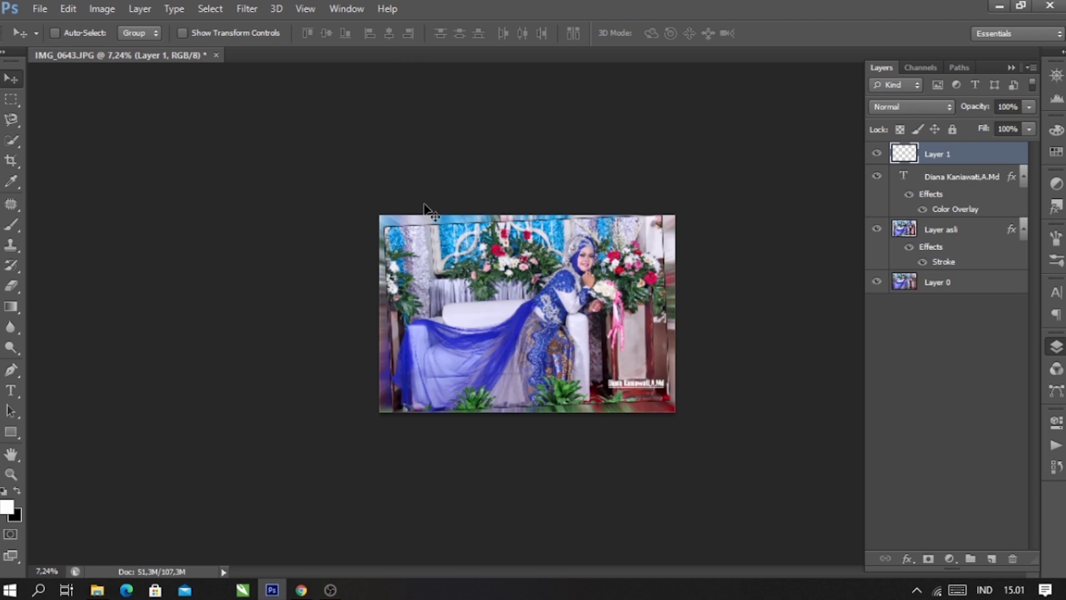
left_click(108, 590)
left_click_drag(295, 442, 337, 55)
- Save the edited photo as a JPEG copy named contoh 1 in the Bahan Materi 2 folder
left_click(44, 9)
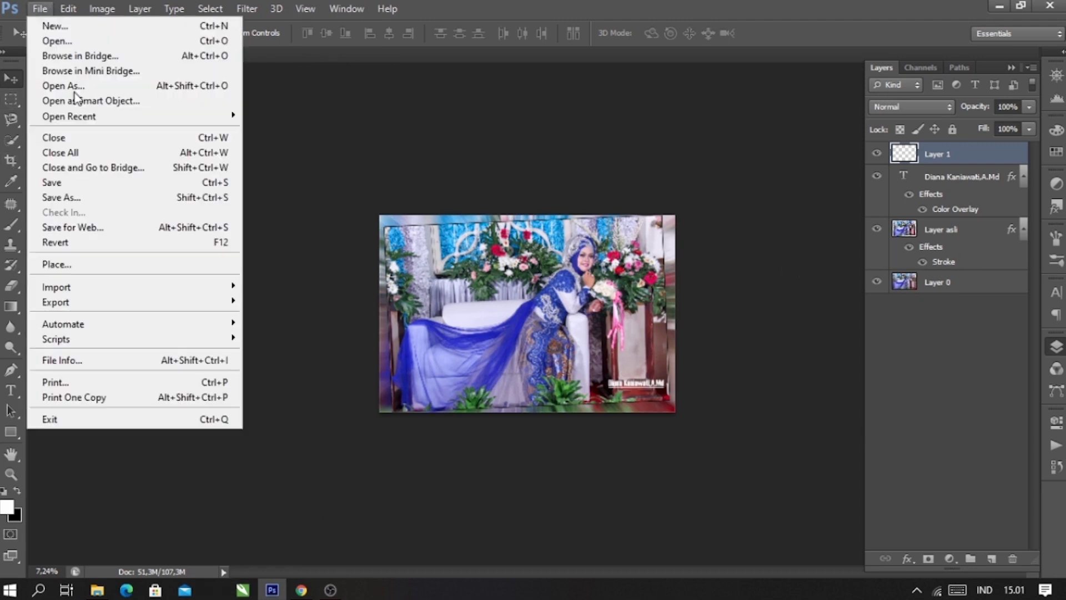
left_click(65, 198)
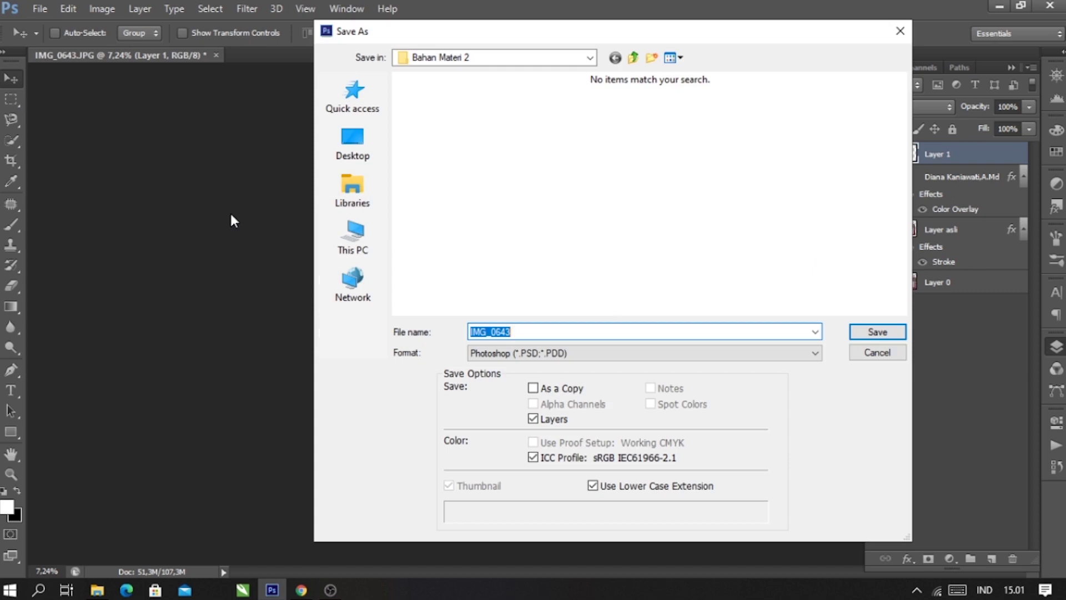
left_click(522, 353)
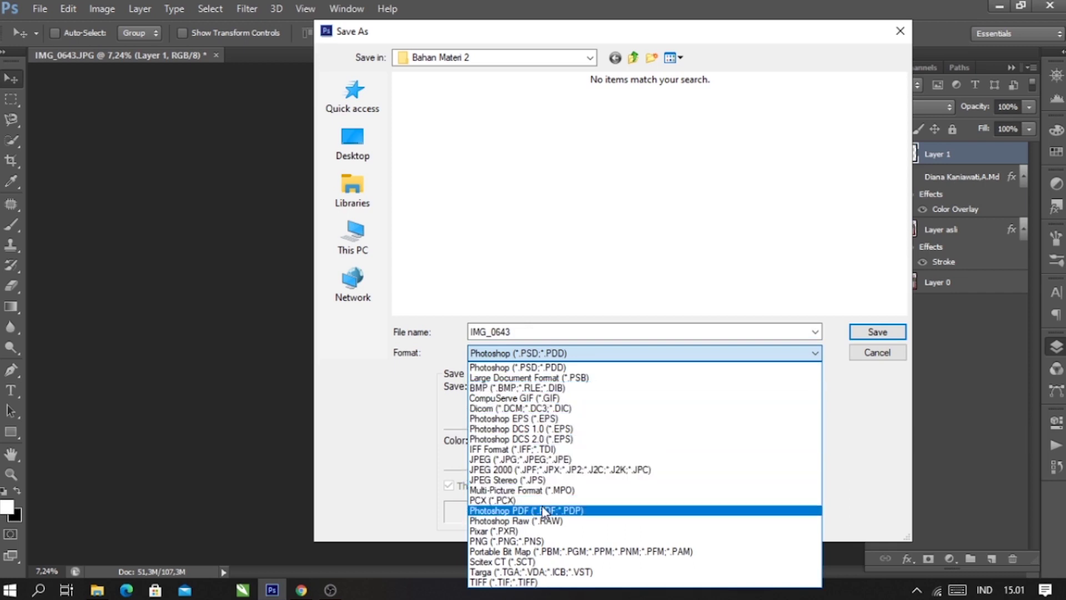
left_click(534, 459)
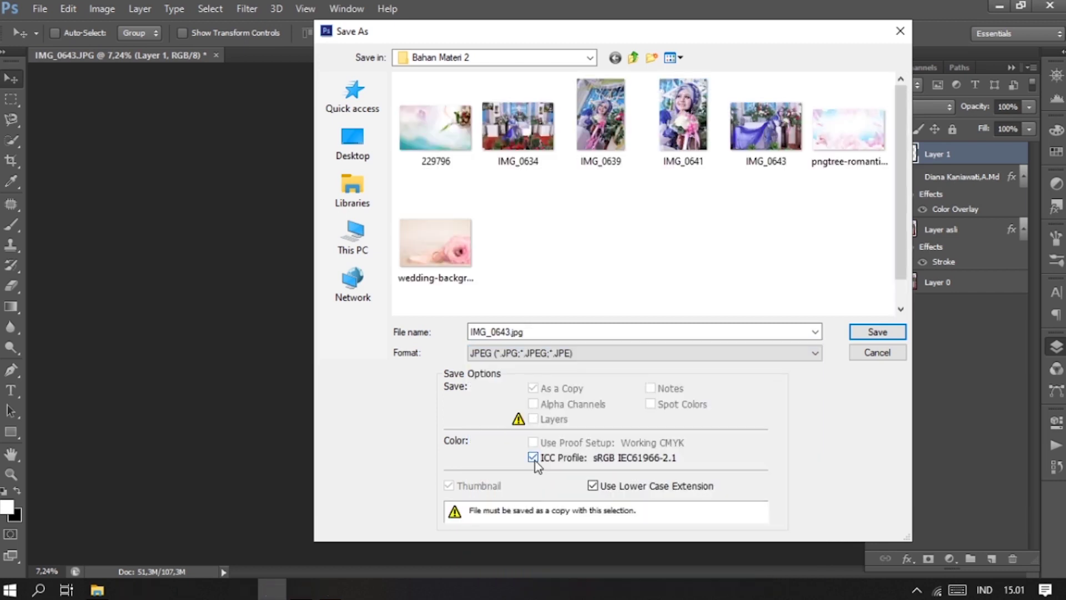
double_click(599, 330)
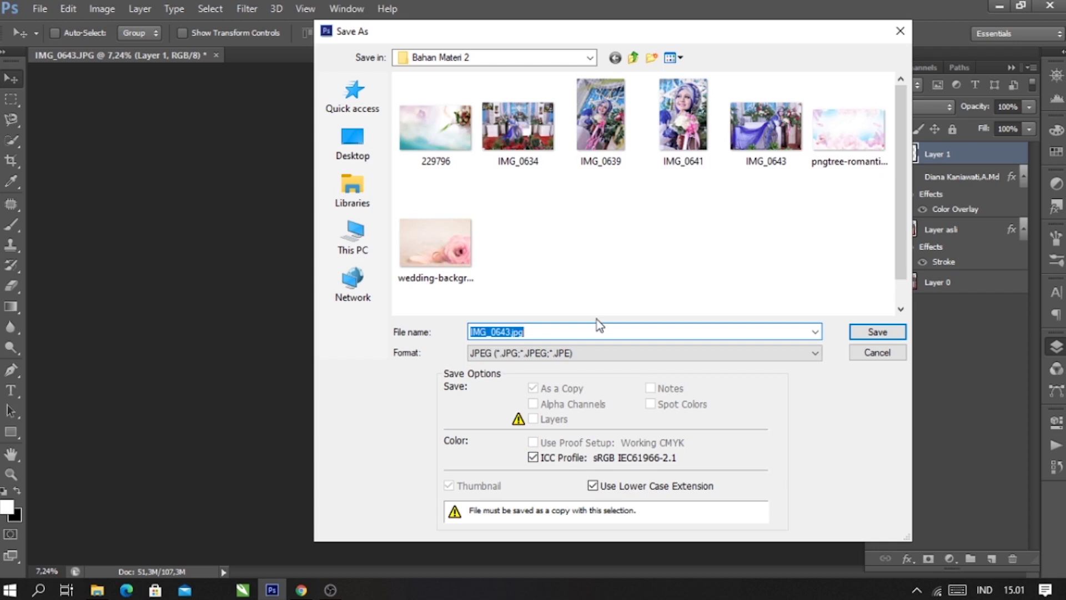
type("contoh 1")
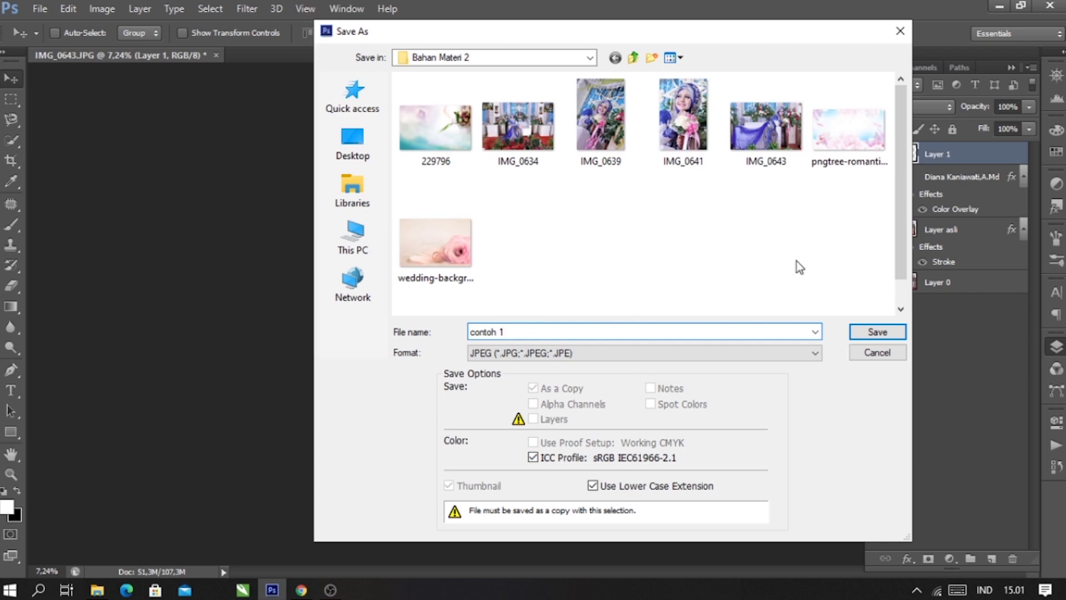
left_click(894, 333)
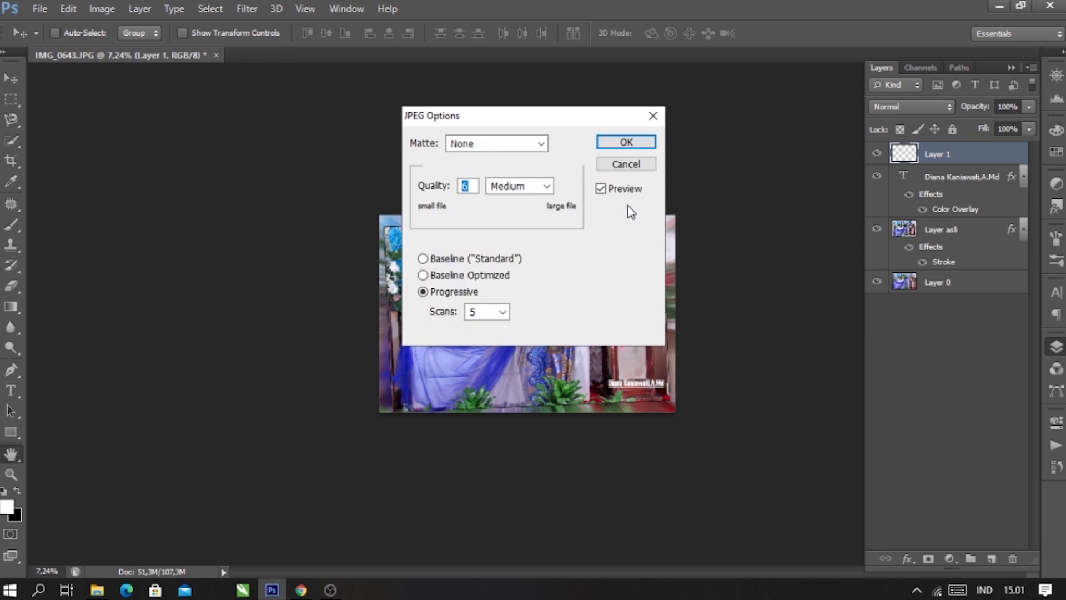
- Set the JPEG quality to High (8) and complete the export
left_click(546, 187)
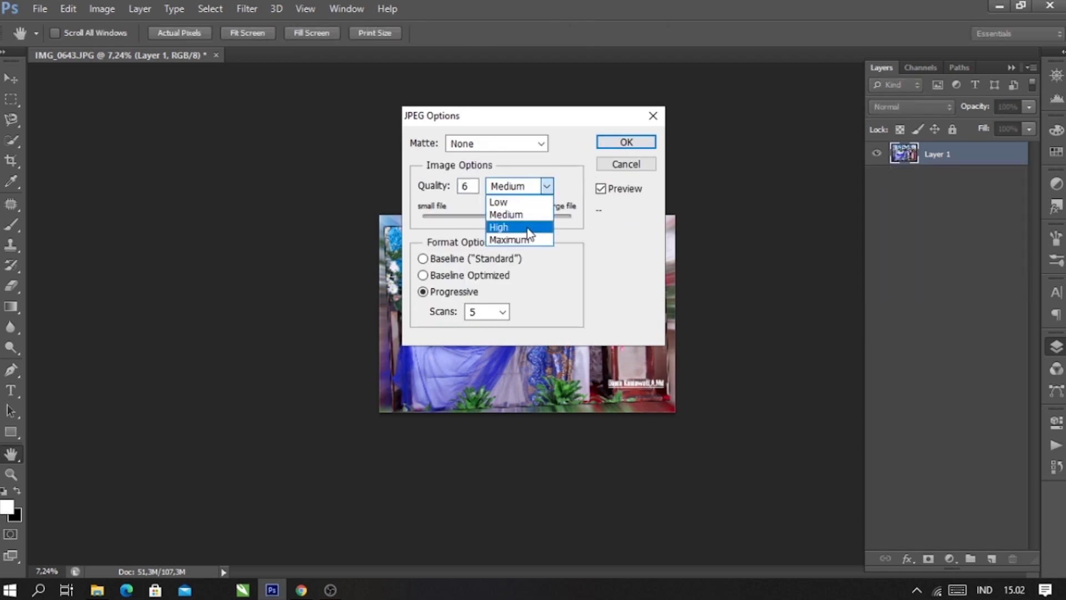
left_click(528, 228)
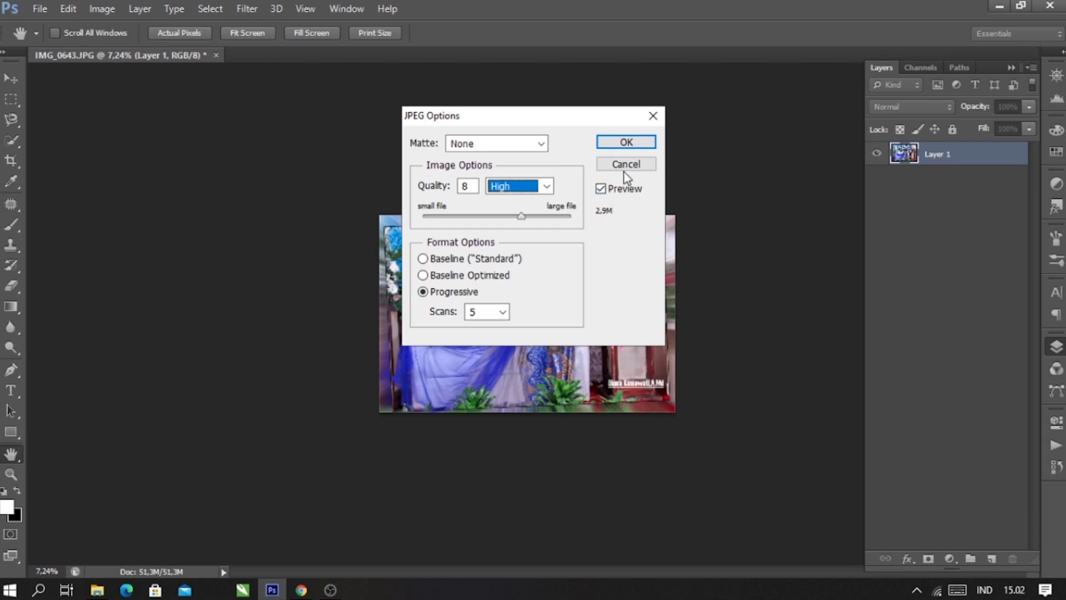
left_click(636, 143)
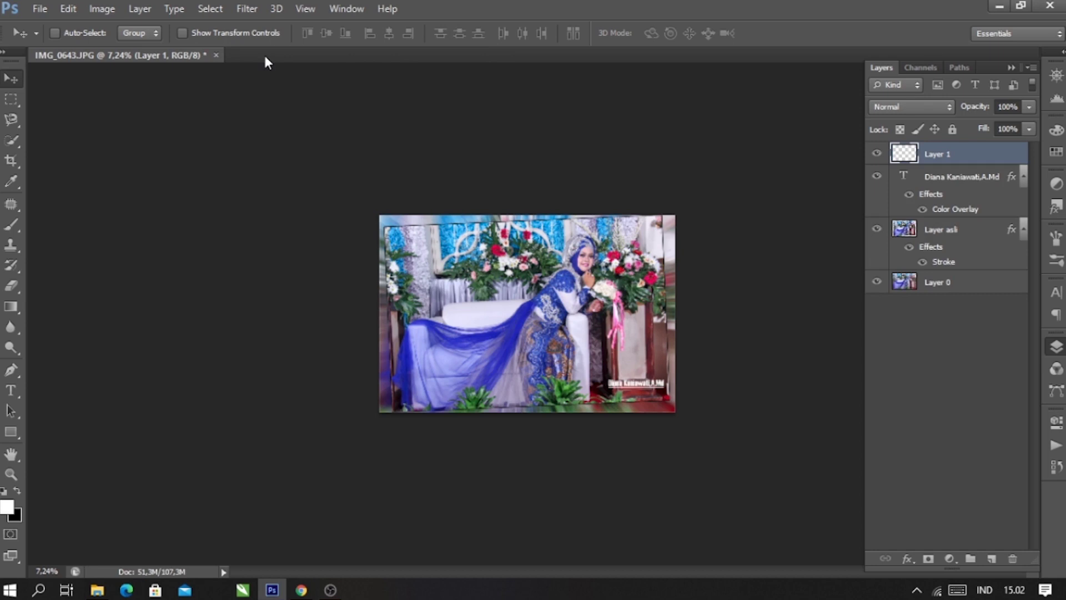
- Close the edited document, saving it as Photoshop file IMG_0643 in the Bahan Materi 2 folder with Maximize Compatibility on
left_click(217, 55)
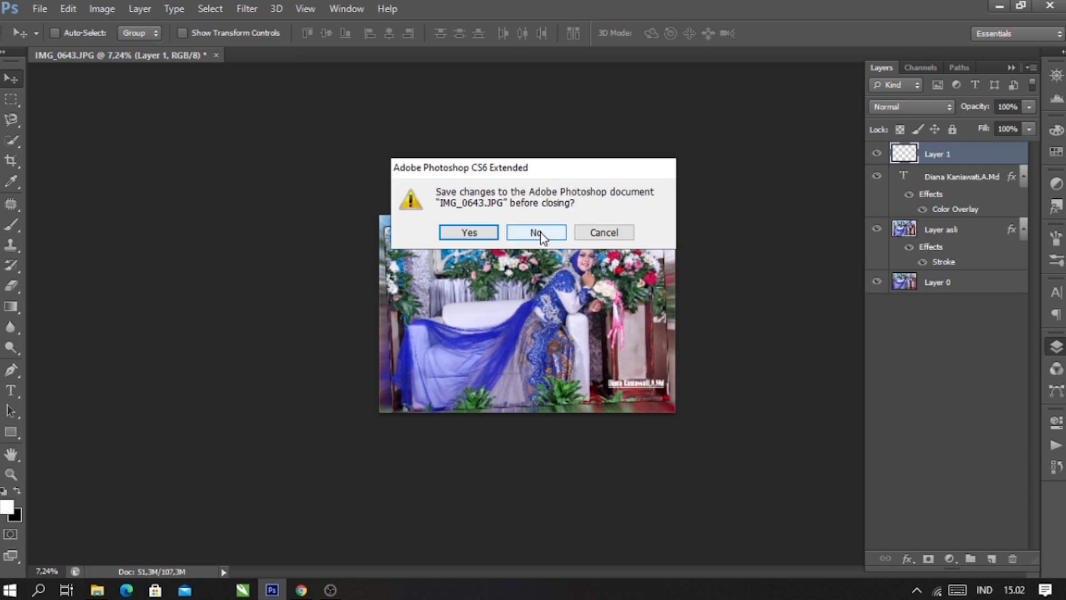
left_click(488, 233)
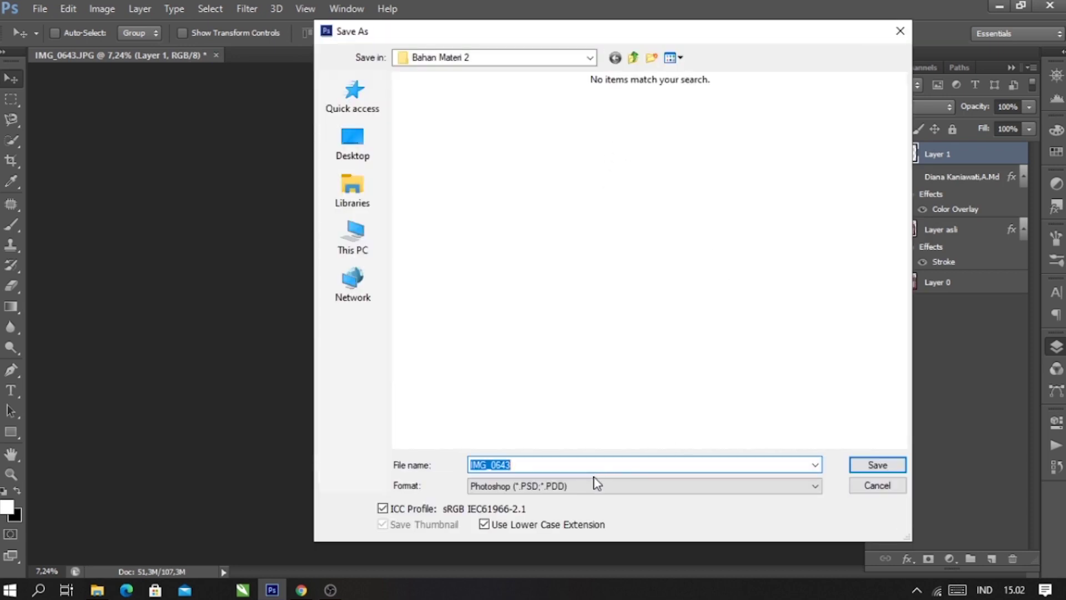
left_click(517, 486)
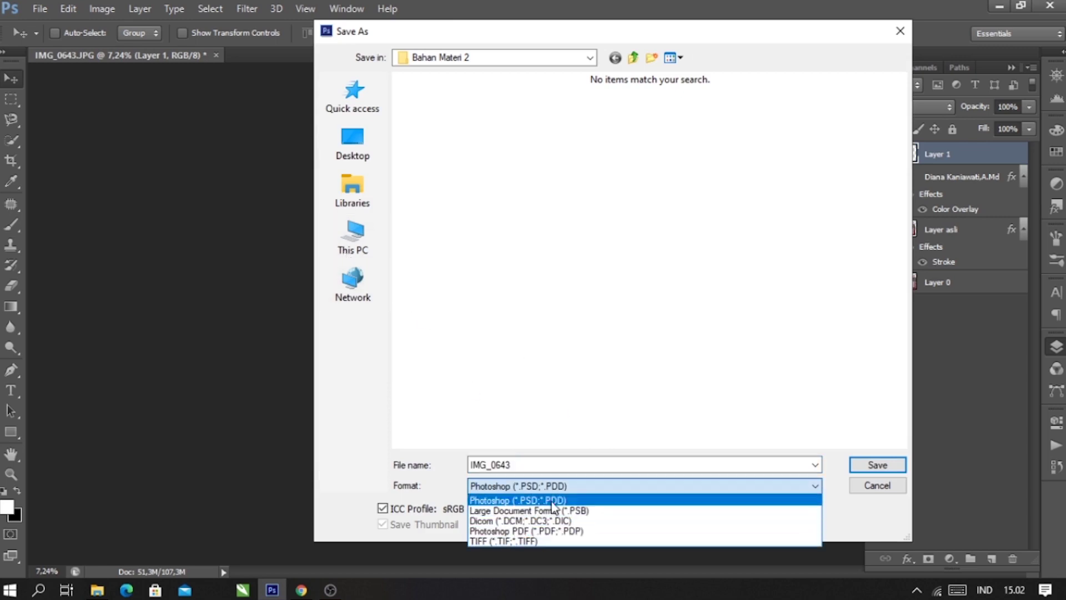
left_click(655, 408)
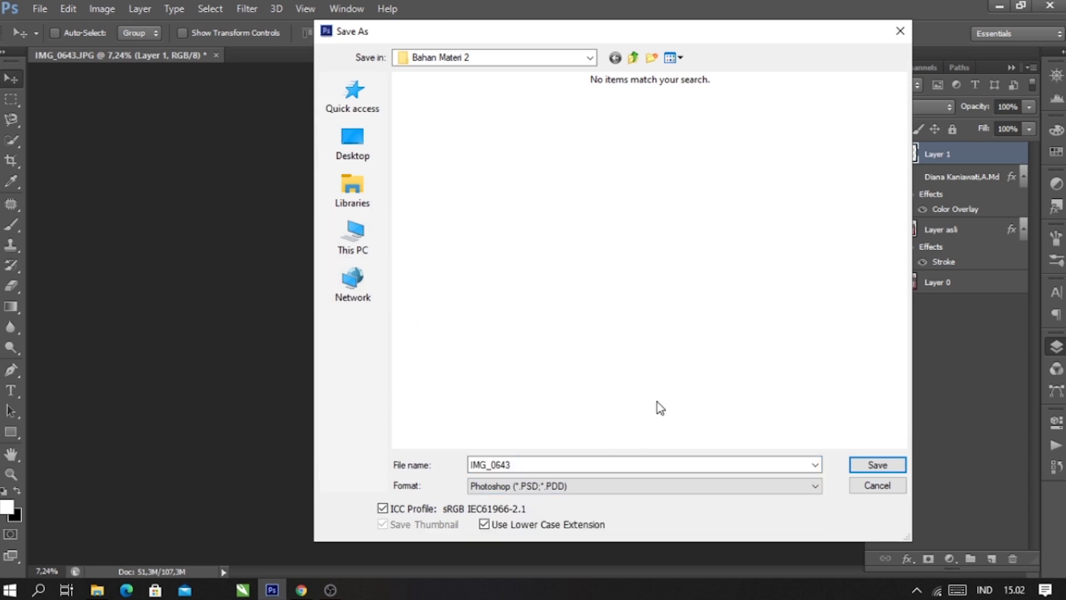
left_click(872, 469)
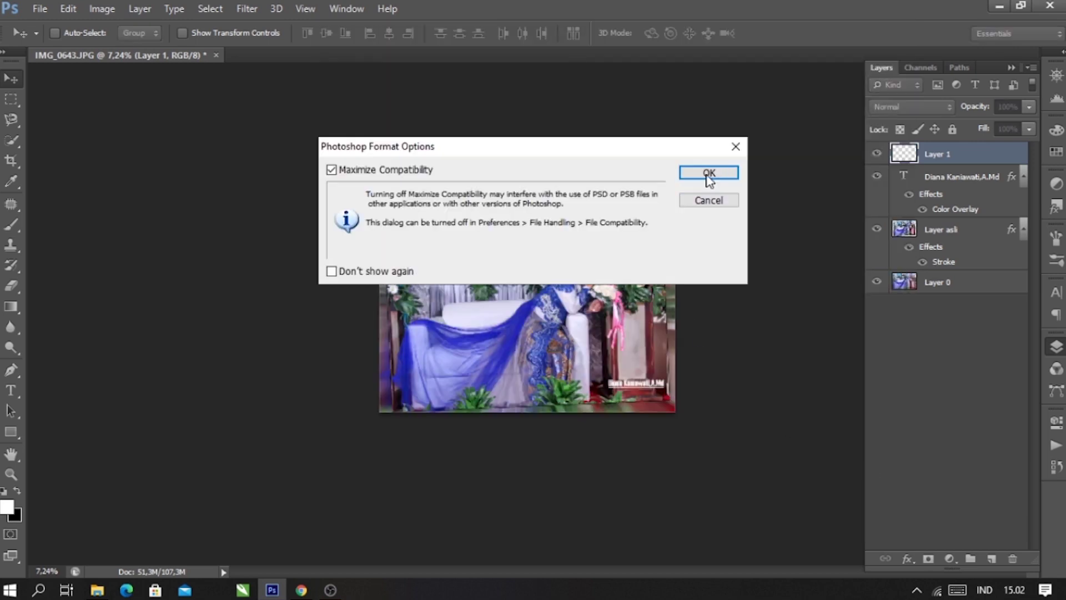
left_click(709, 173)
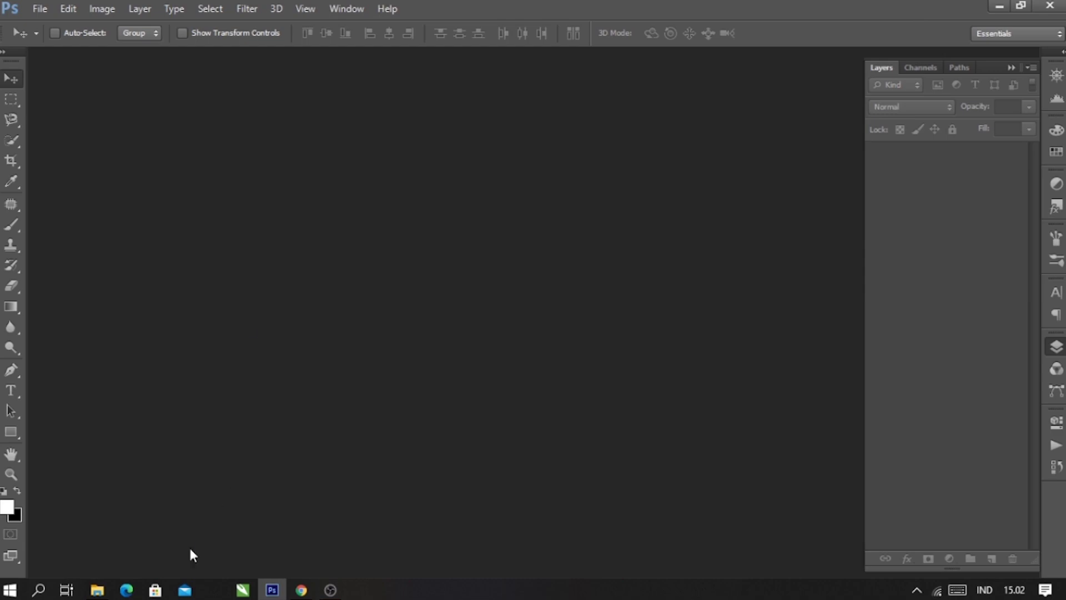
- Open the original IMG_0643 photo from the Bahan Materi 2 folder in File Explorer as a new Photoshop document
left_click(97, 589)
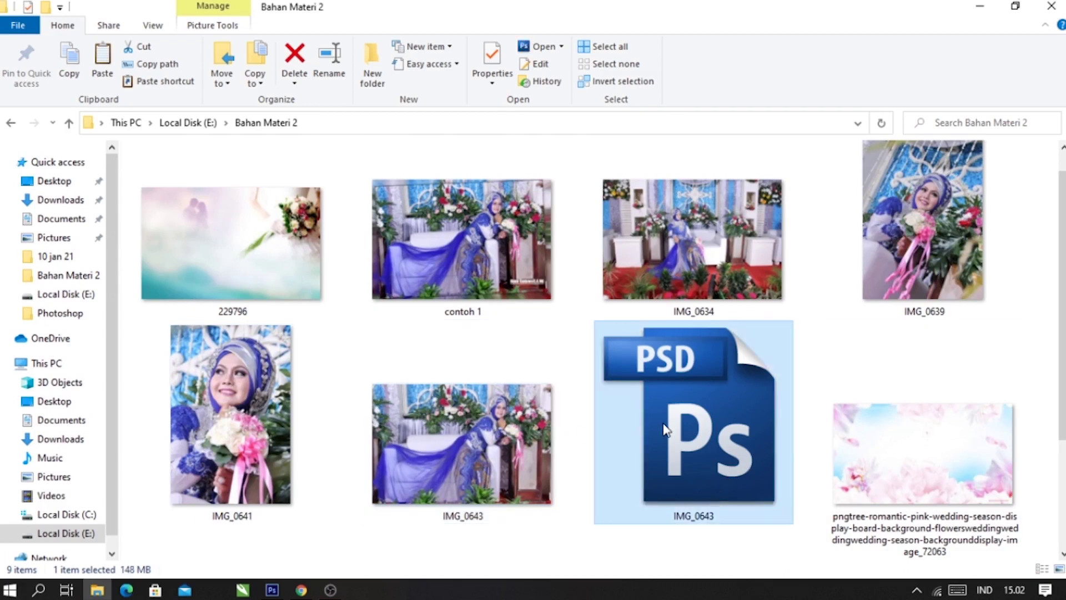
left_click_drag(505, 423, 389, 355)
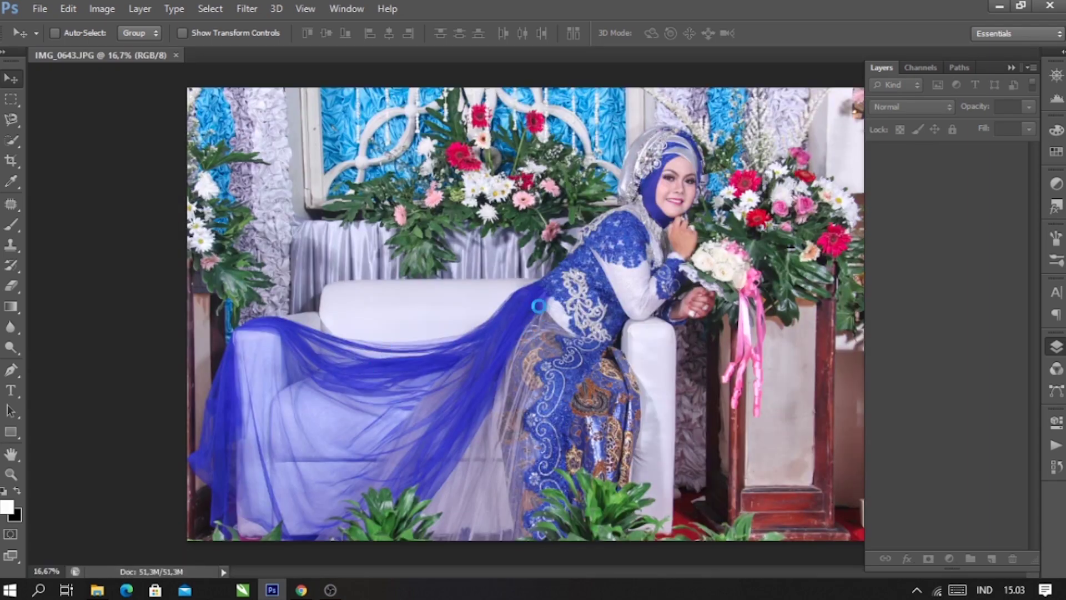
left_click(21, 120)
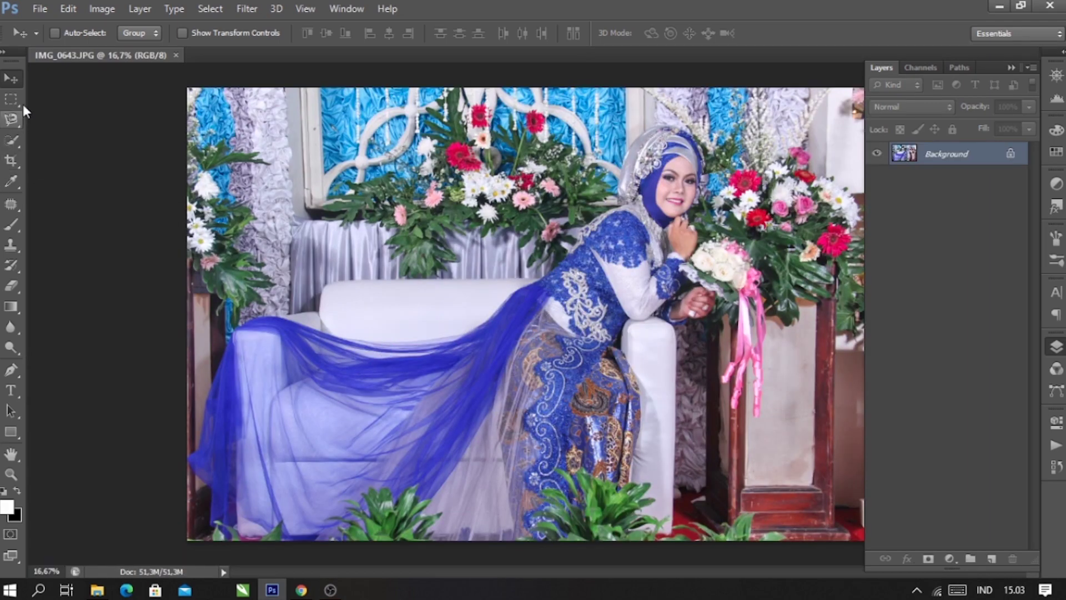
key("v")
left_click(1011, 67)
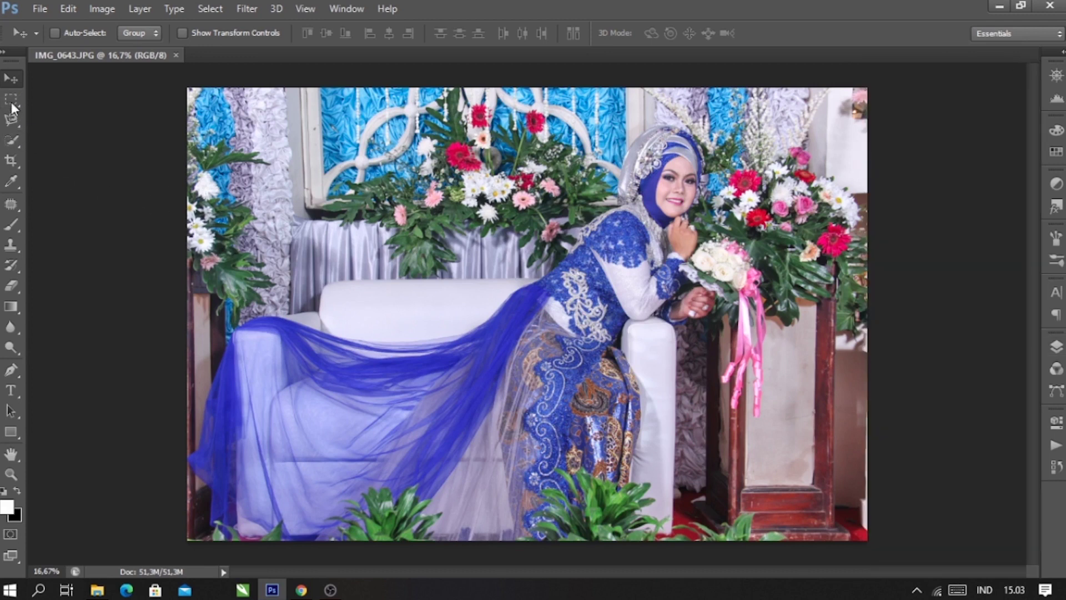
- Select a rectangle slightly inside the photo's edges and invert it so only the outer border strip is selected
key("m")
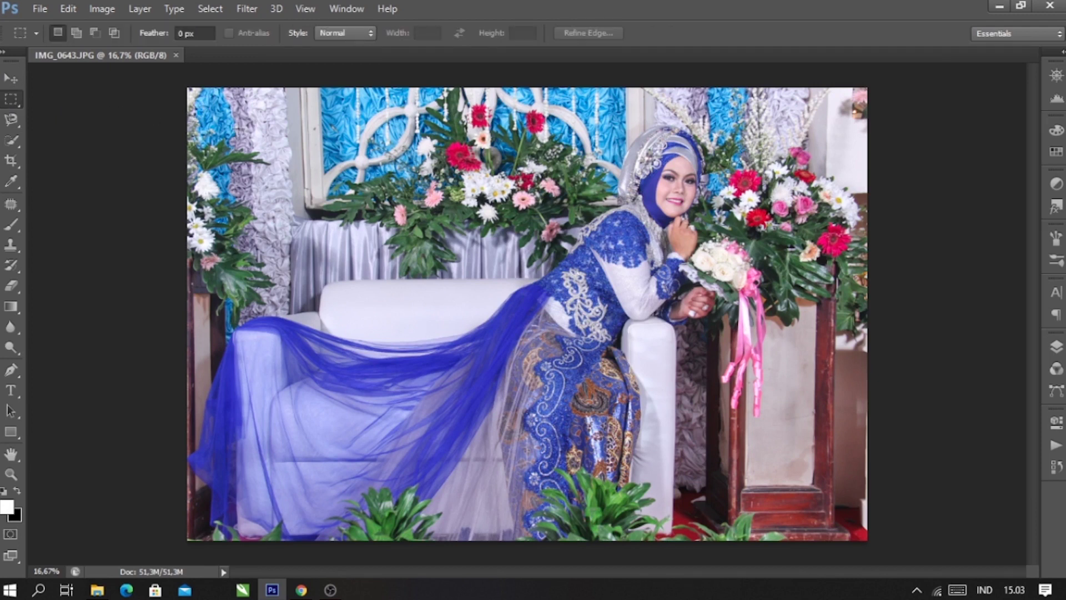
mouse_move(591, 292)
left_mouse_down()
mouse_move(793, 416)
mouse_move(847, 523)
left_mouse_up()
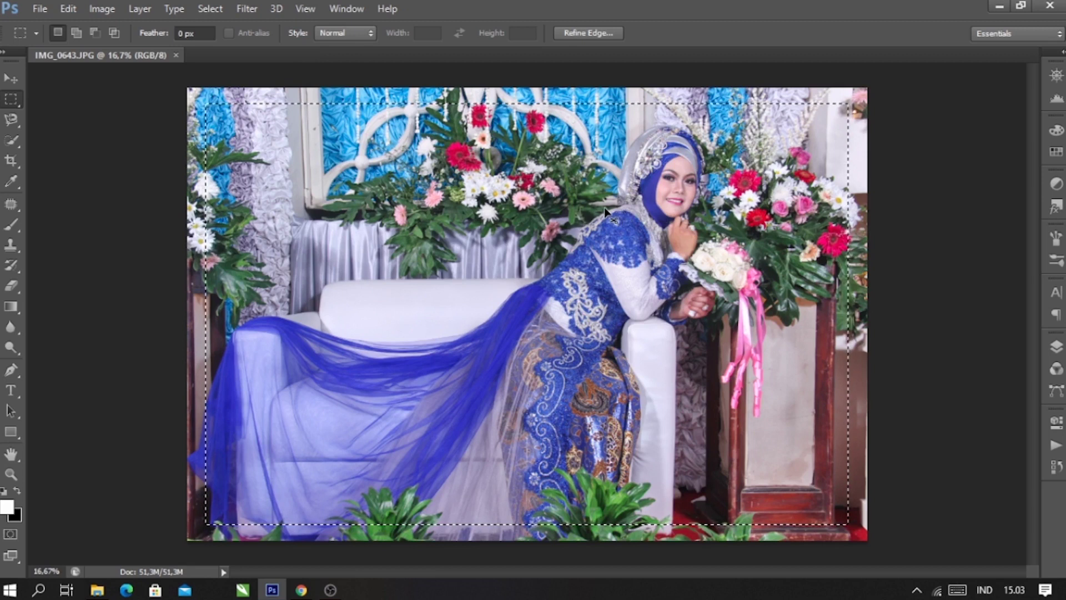
key("ctrl+shift+i")
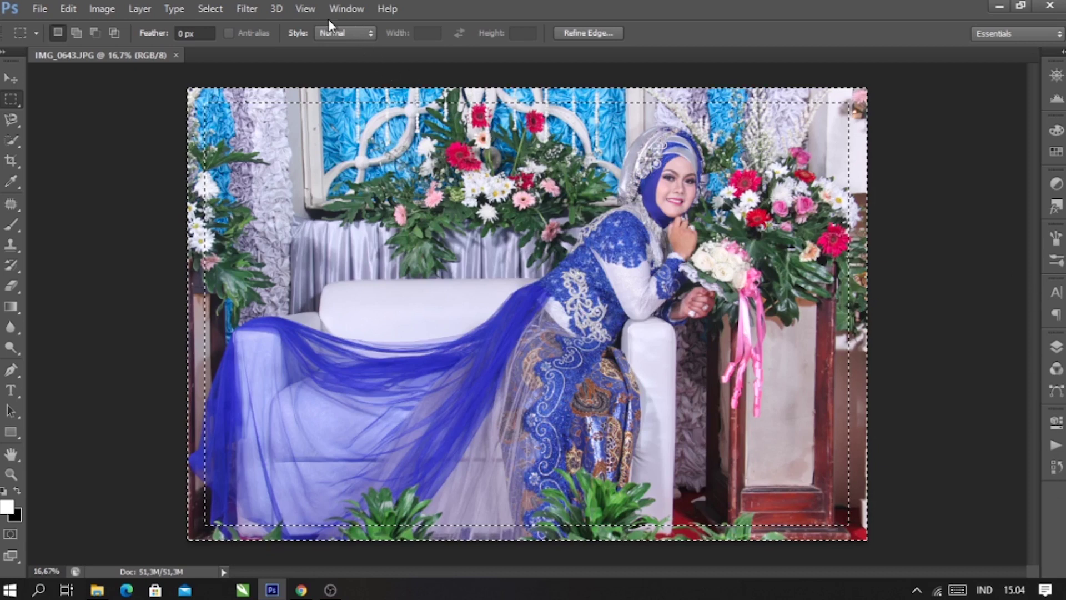
- Add a new empty layer above the Background
left_click(348, 9)
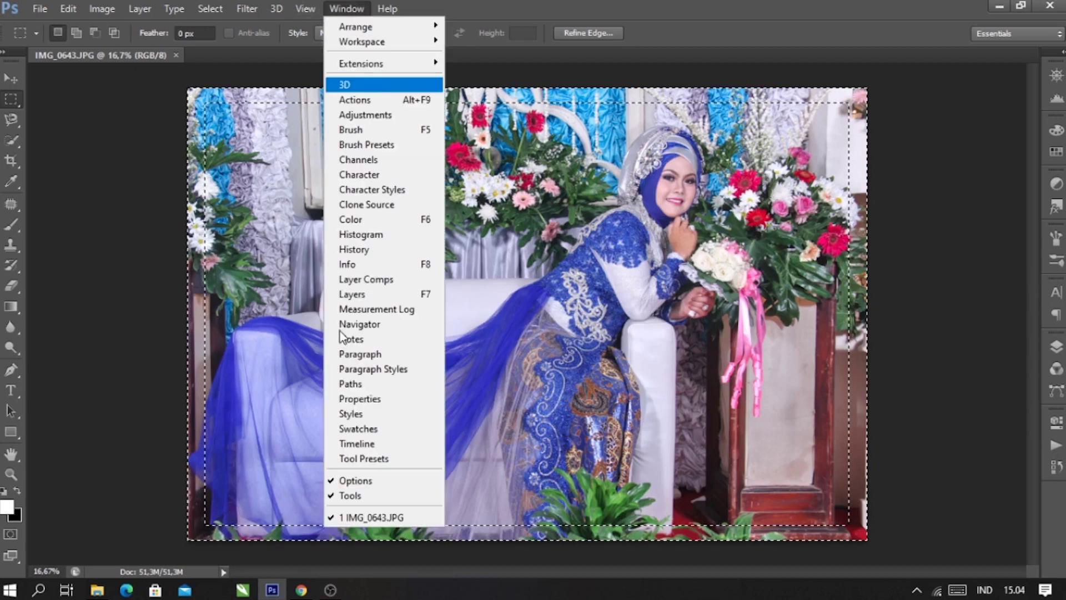
left_click(874, 379)
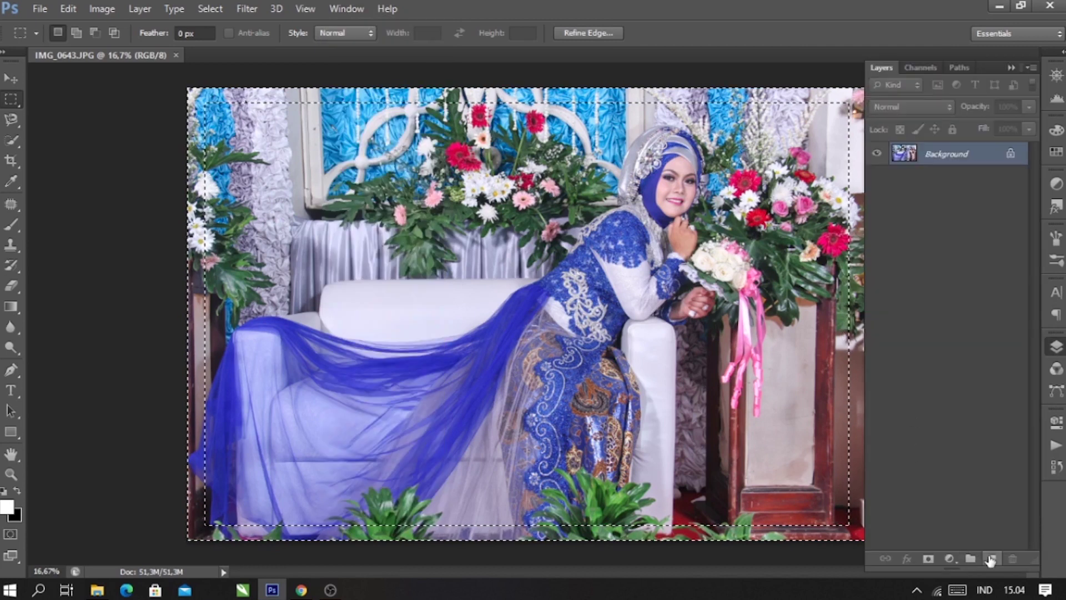
left_click(991, 557)
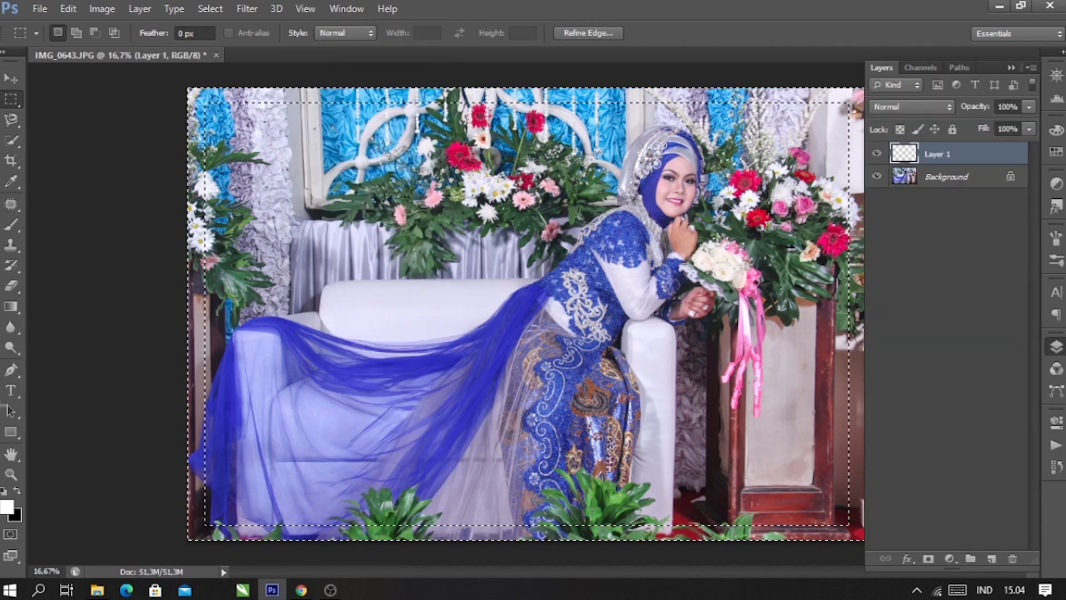
- Choose the leaf-shaped 74 px tip for the Brush tool and enlarge it to 150 px
left_click(15, 231)
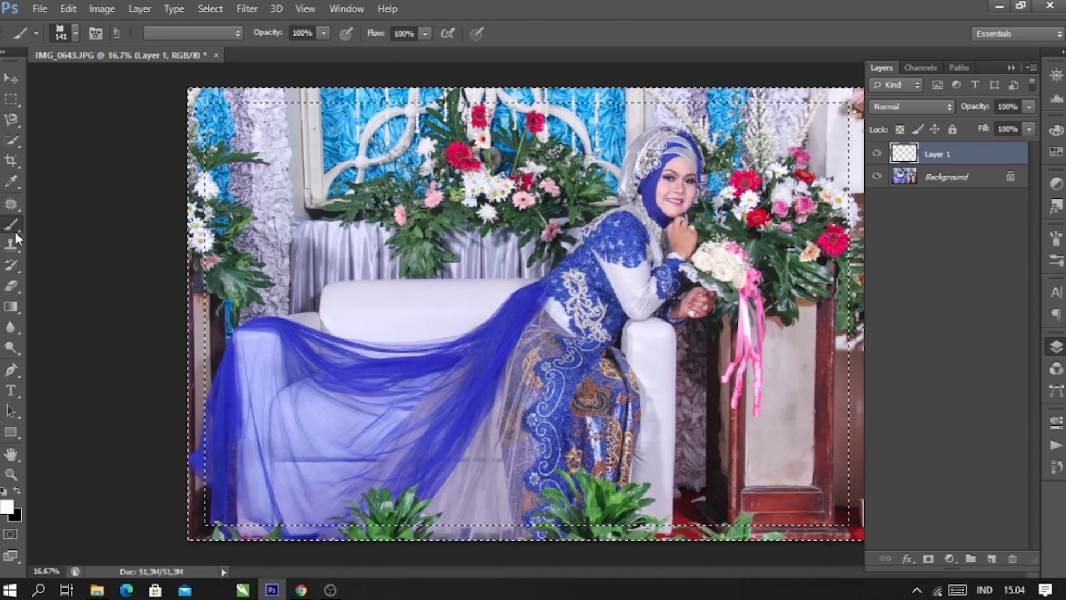
left_click(75, 33)
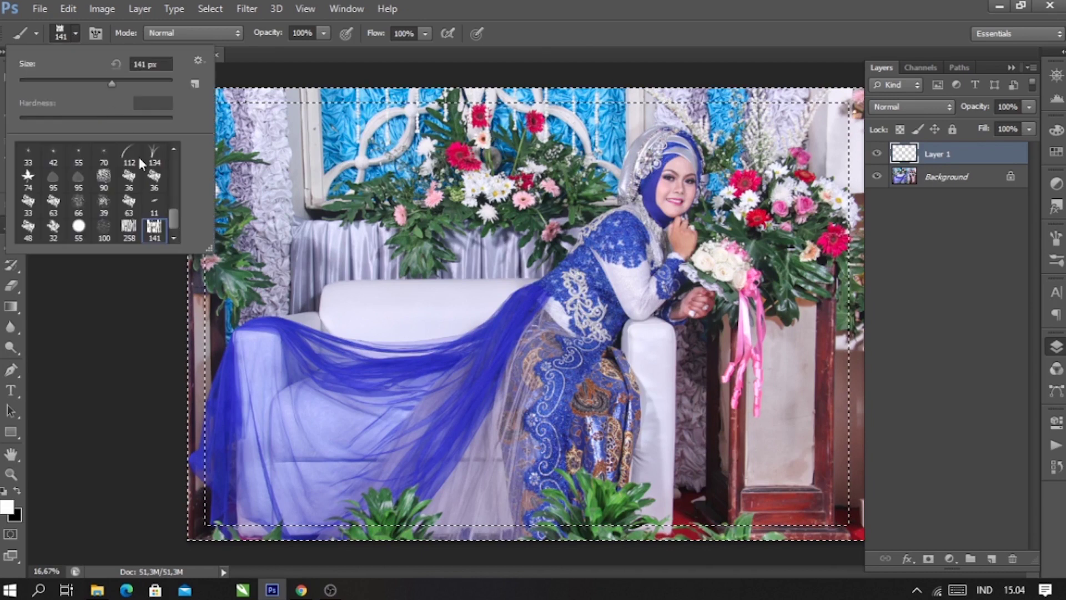
left_click_drag(173, 209, 175, 205)
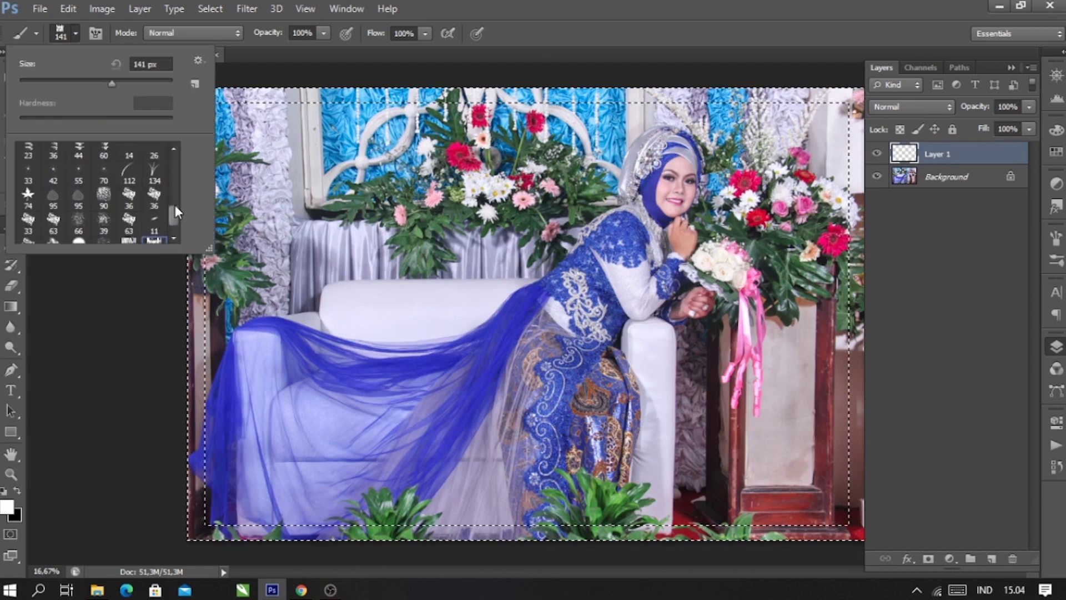
left_click(28, 210)
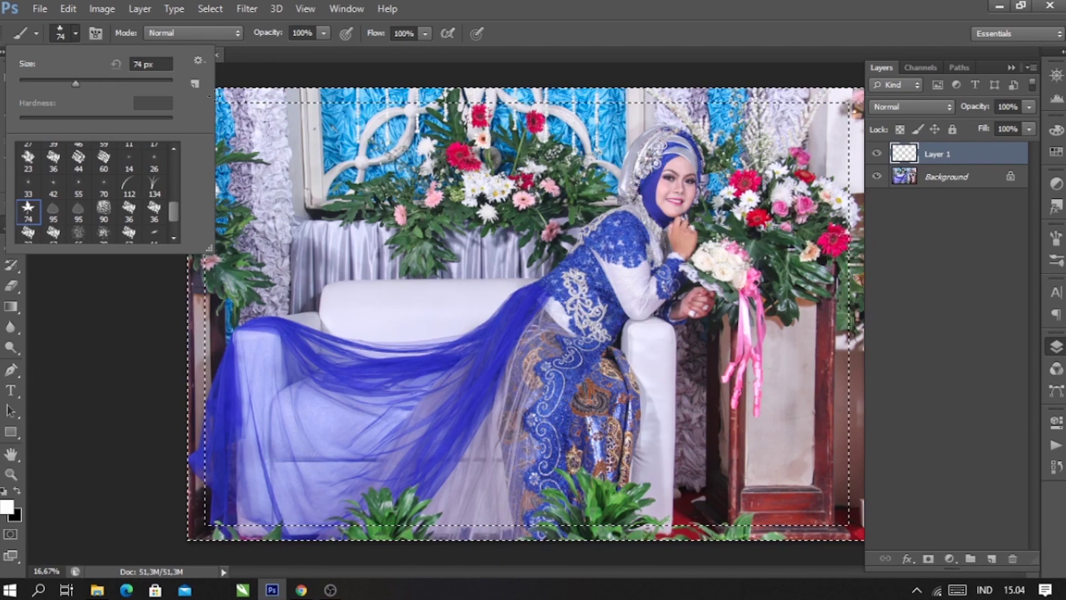
key("Return")
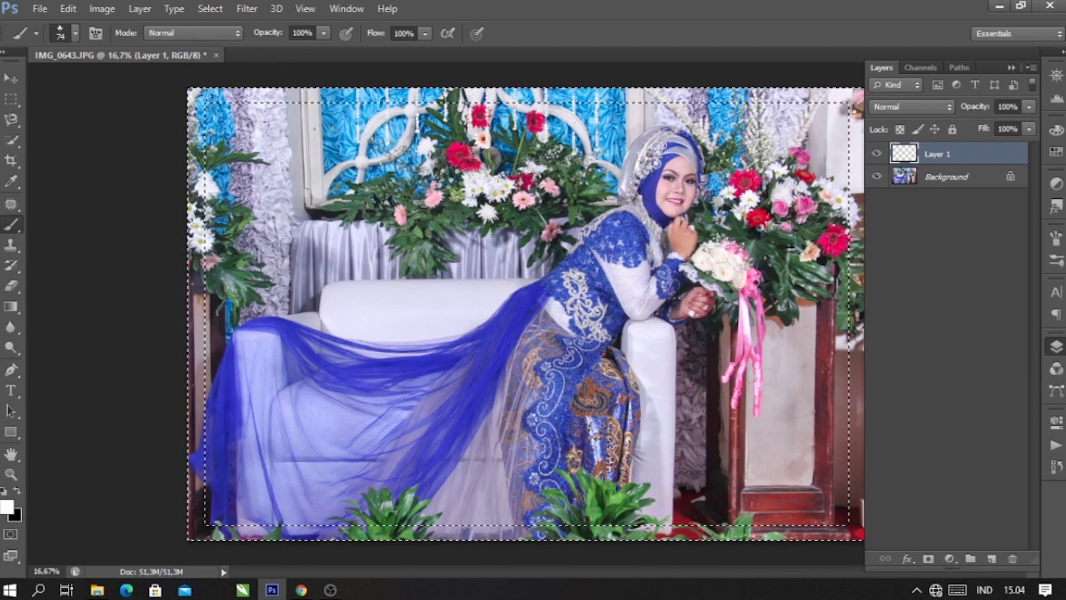
key("bracketright")
key("bracketright")
key("bracketright")
key("bracketright")
key("bracketright")
key("bracketright")
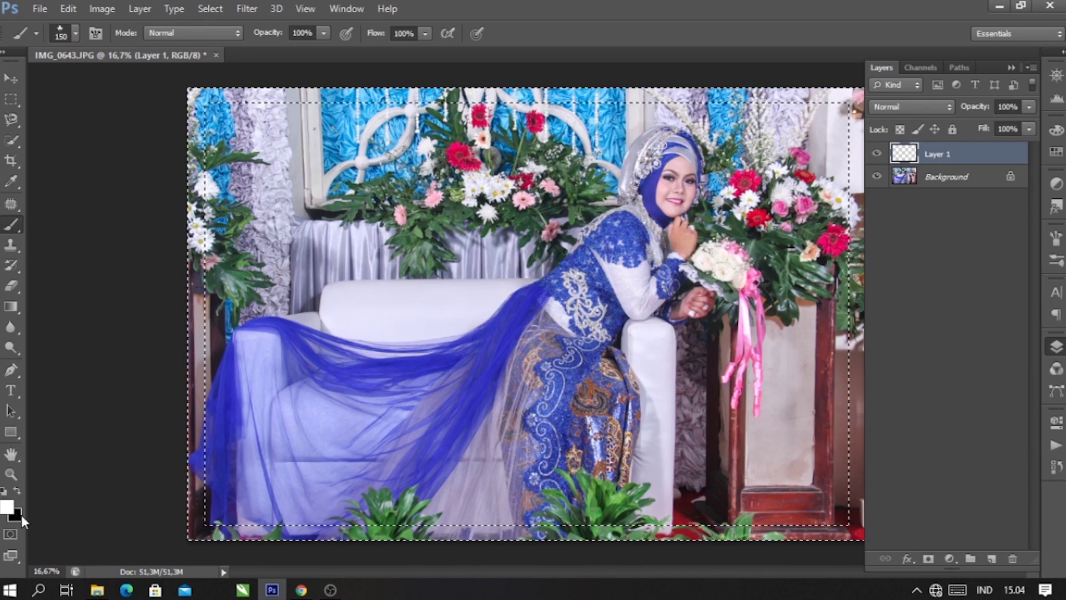
- Swap the foreground colour to black and paint the selected border strip around the whole photo on Layer 1
key("x")
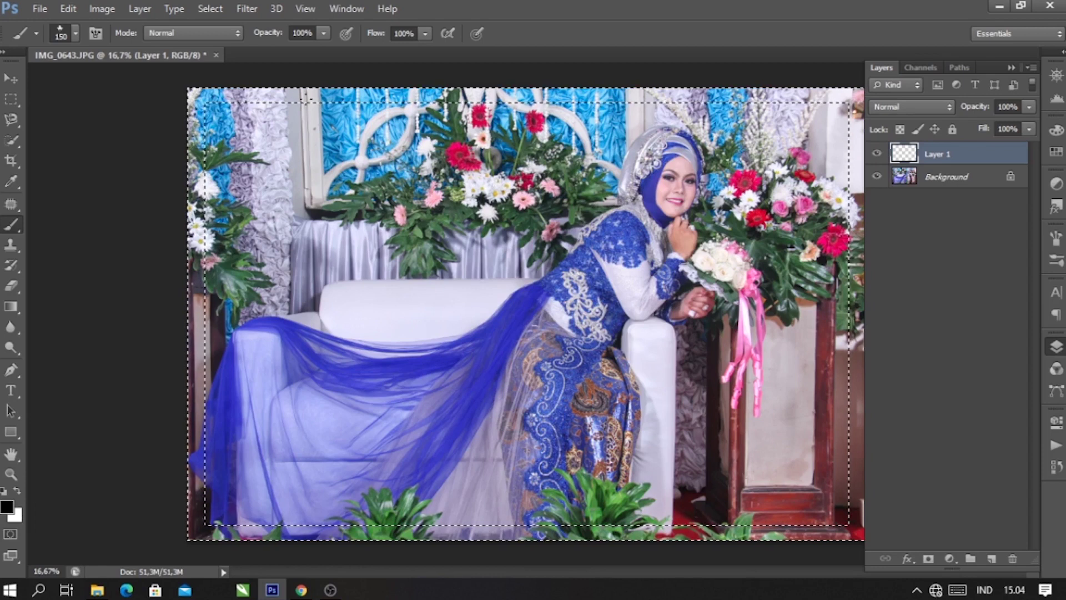
mouse_move(191, 96)
left_mouse_down()
mouse_move(809, 95)
mouse_move(856, 151)
mouse_move(857, 532)
mouse_move(223, 532)
mouse_move(194, 469)
mouse_move(195, 351)
left_mouse_up()
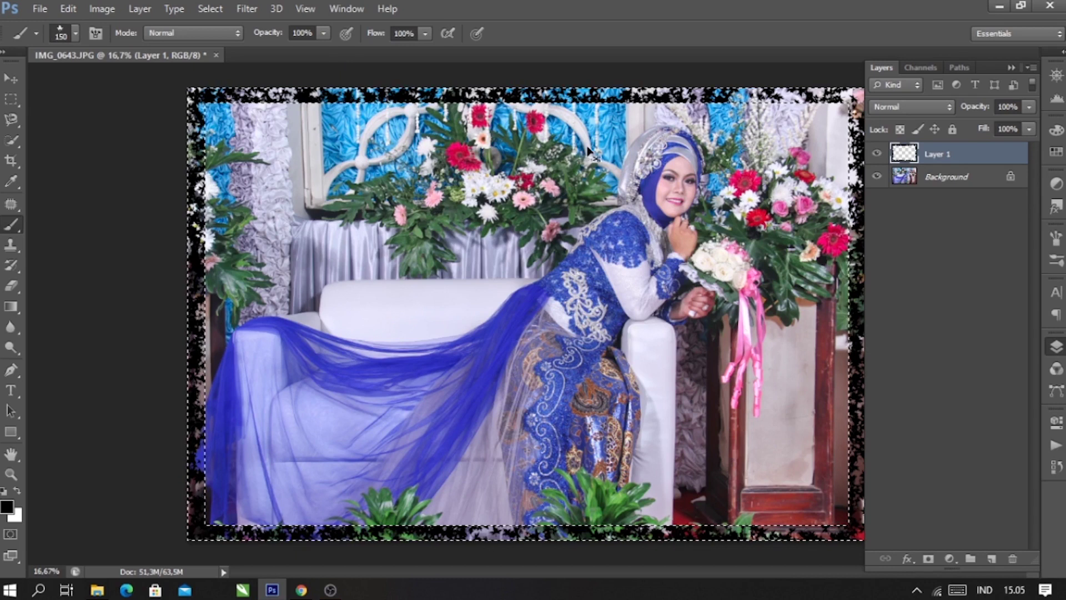
- Invert the selection to the photo's inner area and try to copy that area from Layer 1 to a new layer
key("ctrl+shift+i")
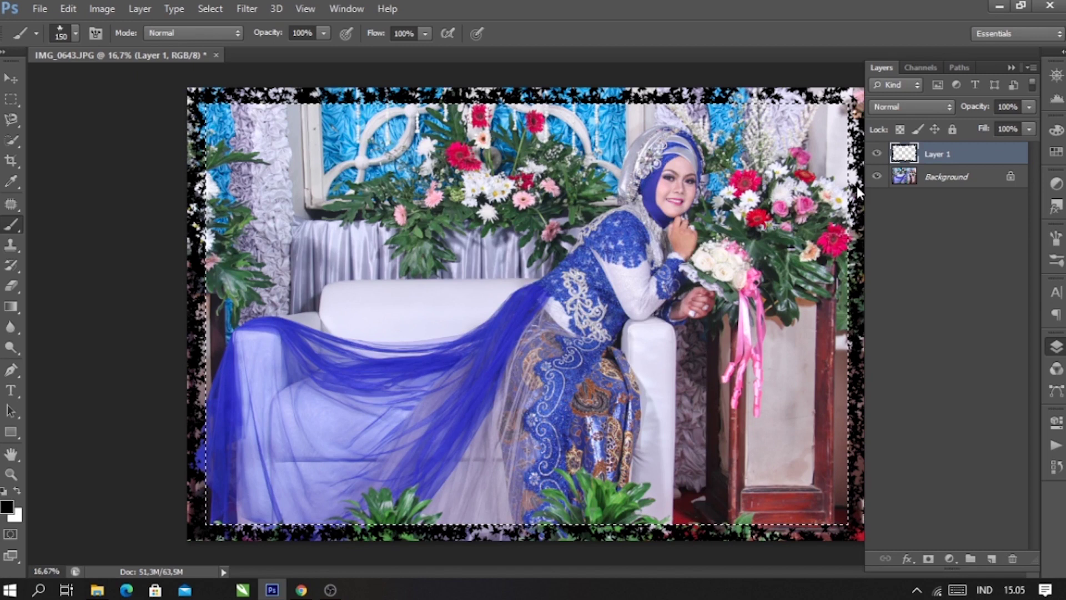
key("ctrl+j")
left_click(522, 232)
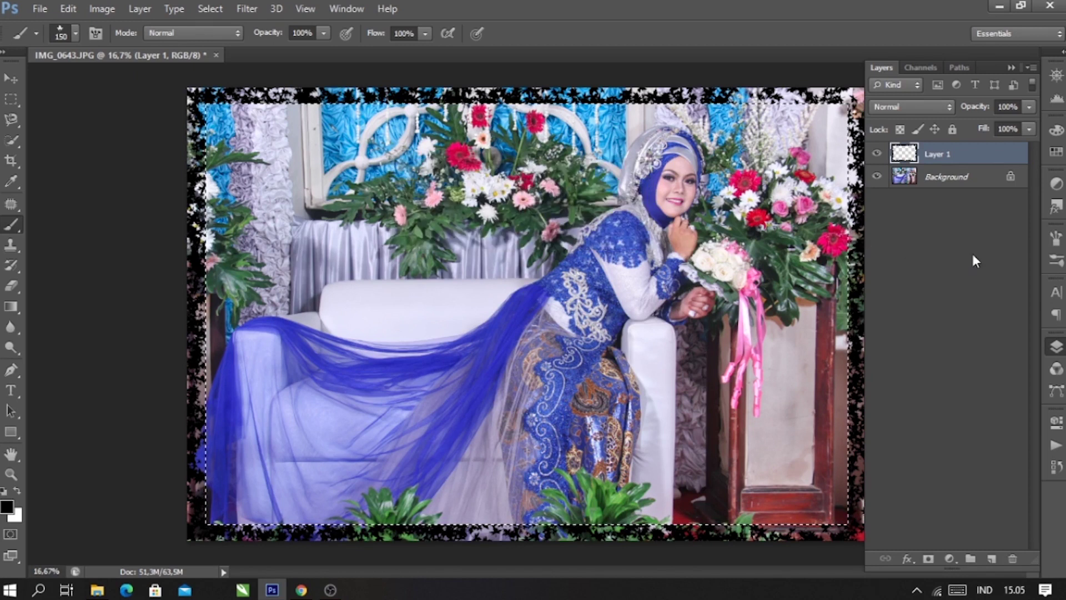
- Convert the Background into a regular layer named Layer 0, then clear the selection and duplicate the layer
double_click(969, 177)
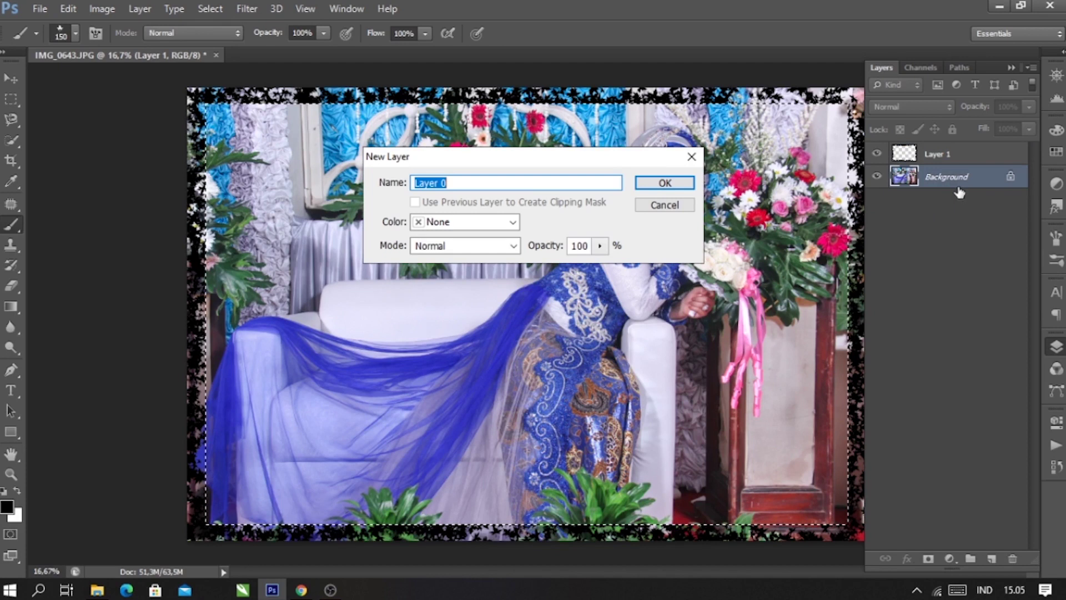
key("Return")
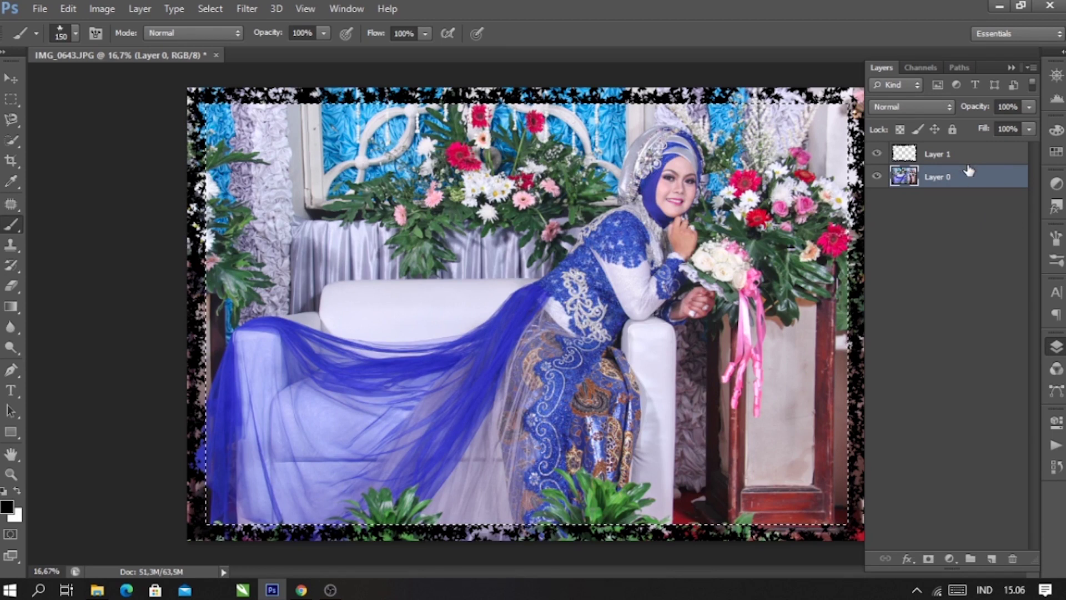
key("ctrl+d")
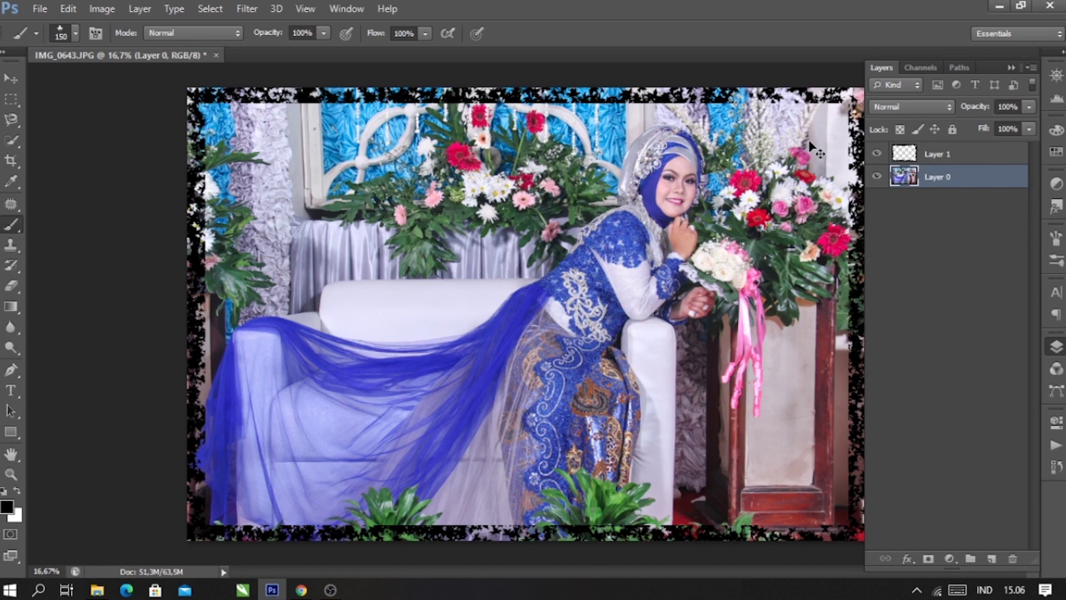
key("ctrl+j")
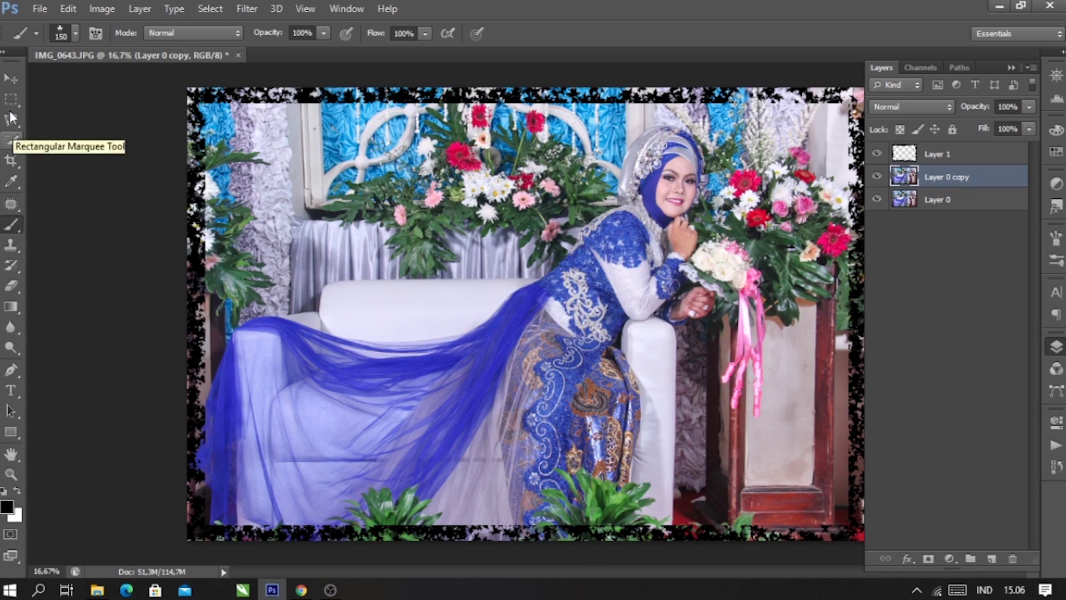
key("m")
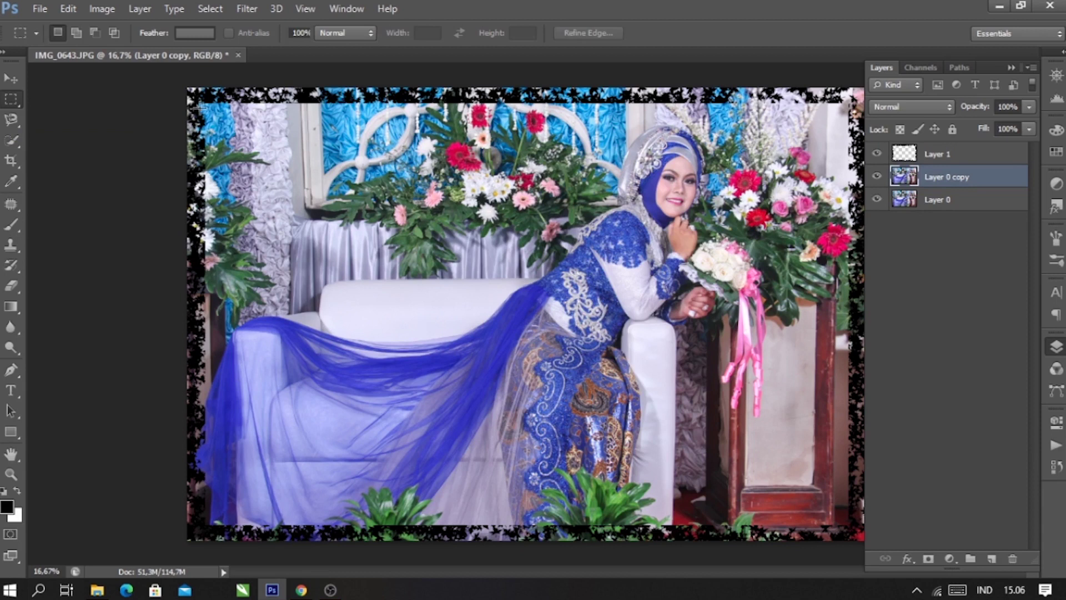
left_click(12, 77)
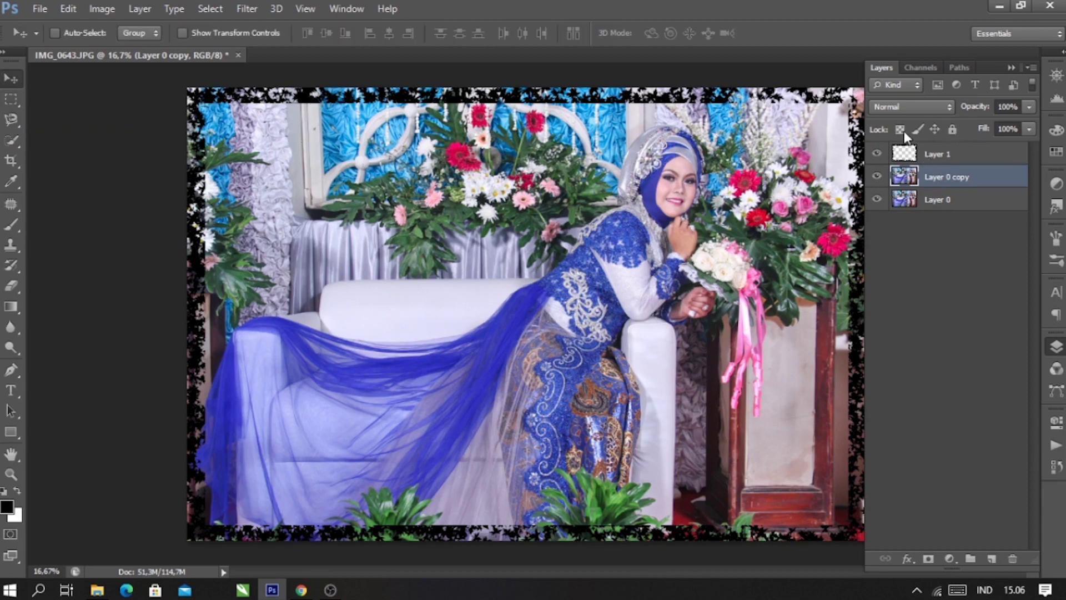
left_click(908, 156, "ctrl")
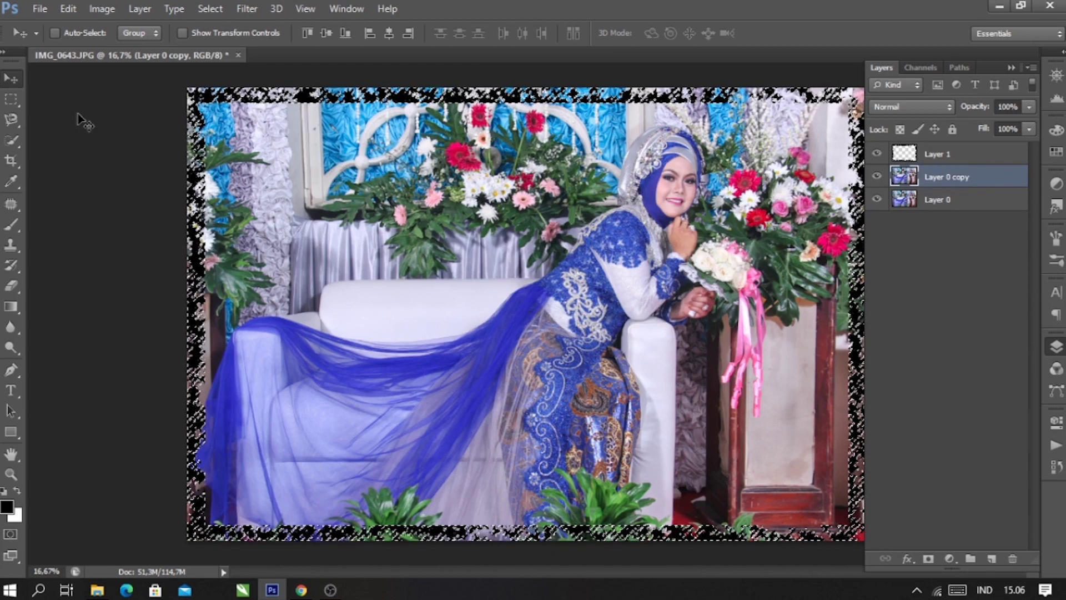
key("ctrl+d")
- Select a rectangle covering the photo area inside the black leaf border on Layer 0 copy
left_click(11, 98)
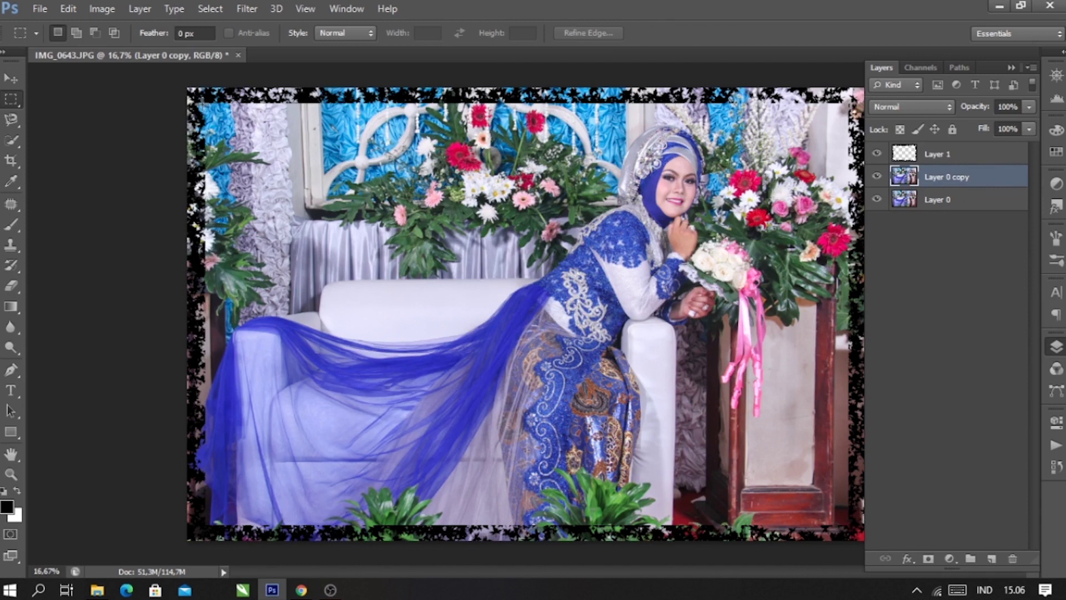
left_click_drag(285, 163, 846, 524)
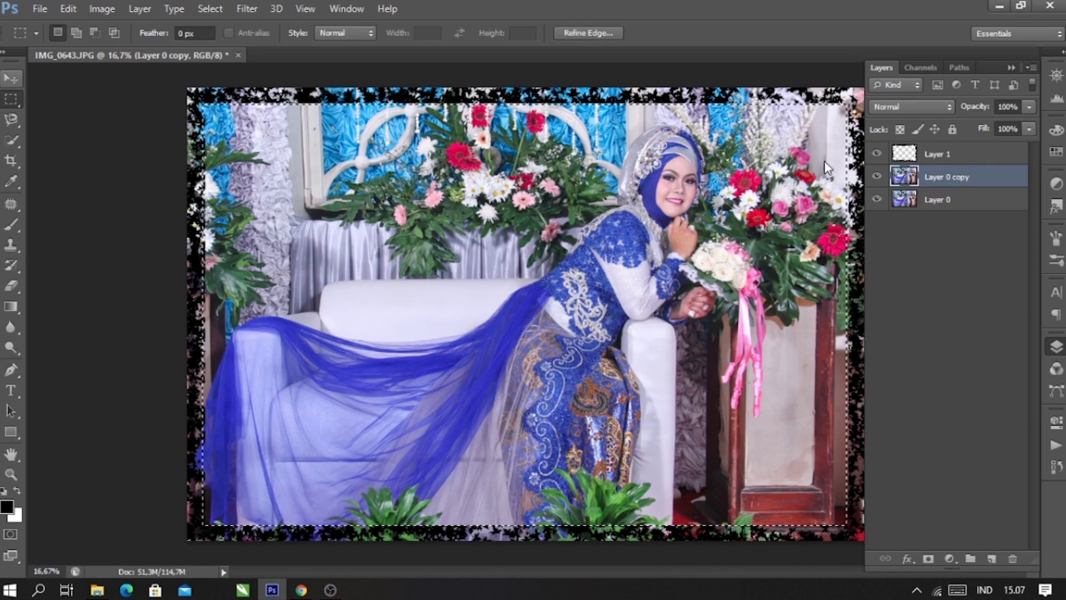
- Trim Layer 0 copy to the selected photo area, move it above Layer 1 and clear the selection
key("v")
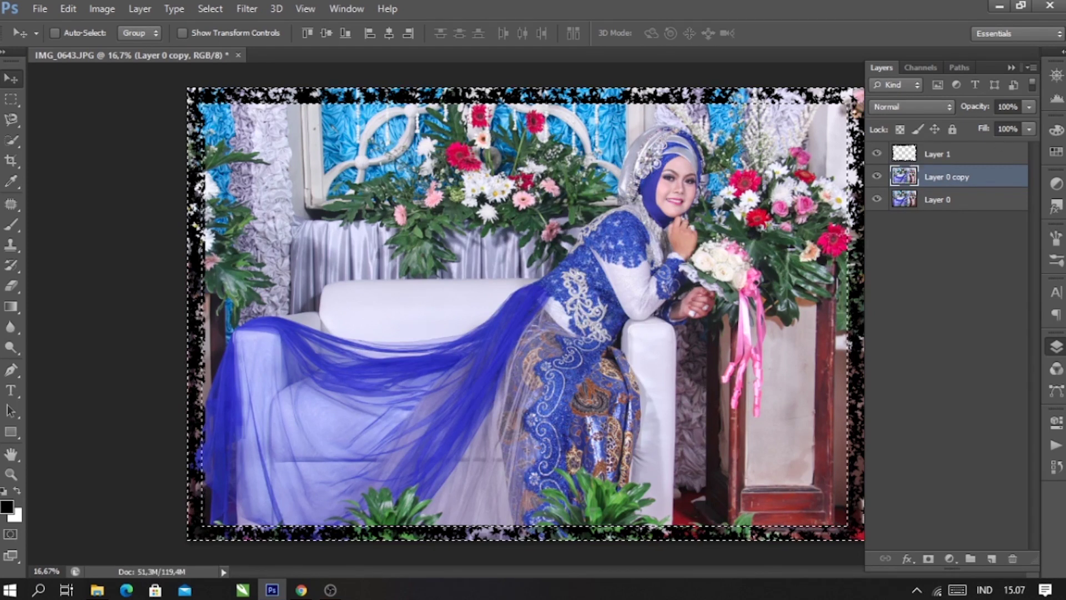
left_click_drag(992, 176, 990, 146)
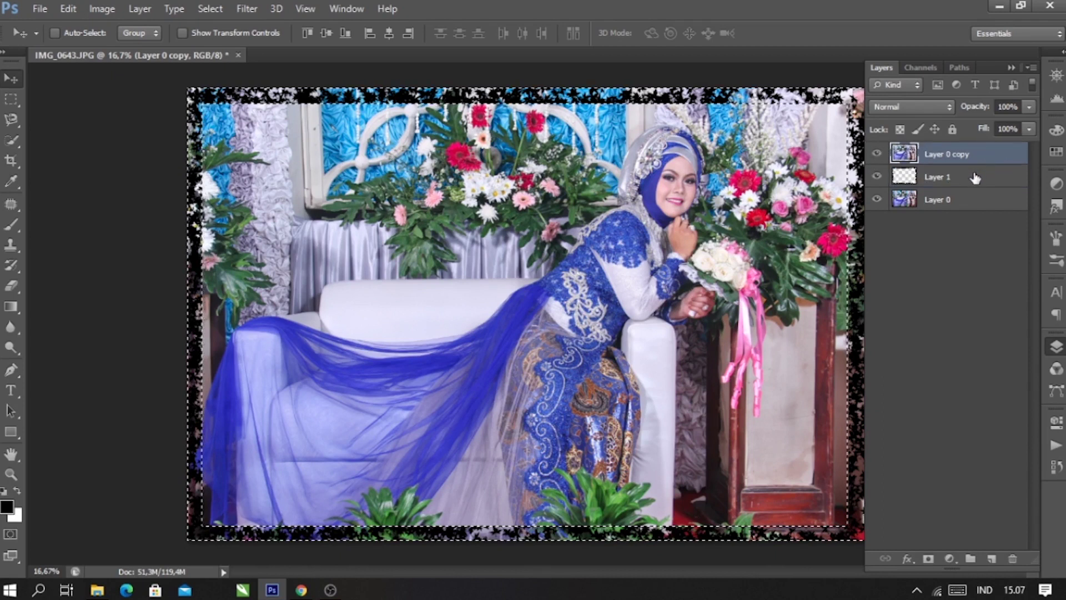
left_click(877, 200)
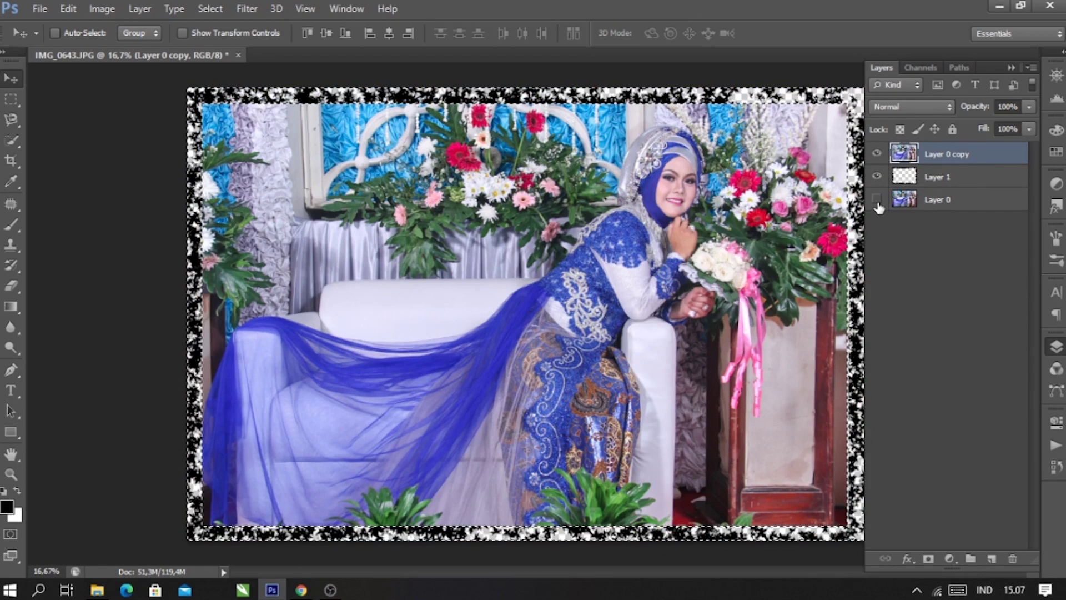
left_click(877, 201)
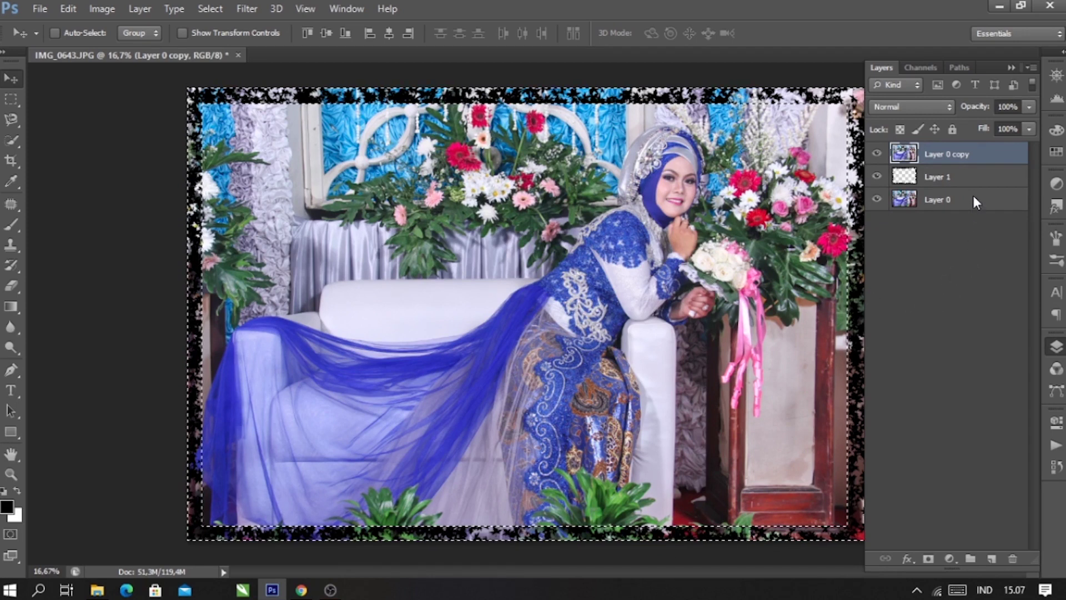
key("ctrl+d")
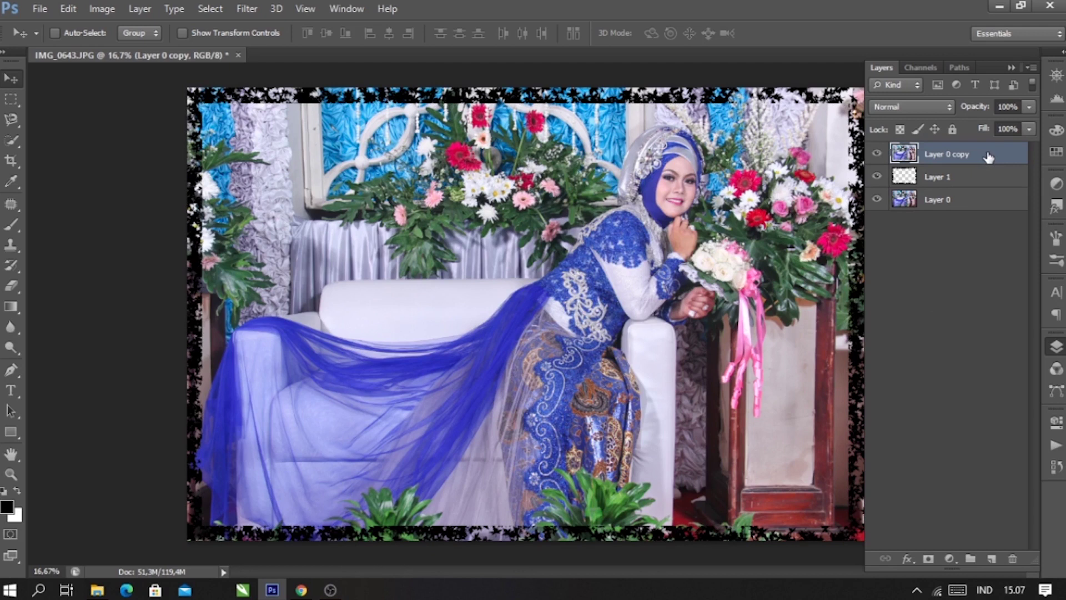
- Enable Bevel & Emboss in the layer style of Layer 0 copy and show its settings
double_click(988, 156)
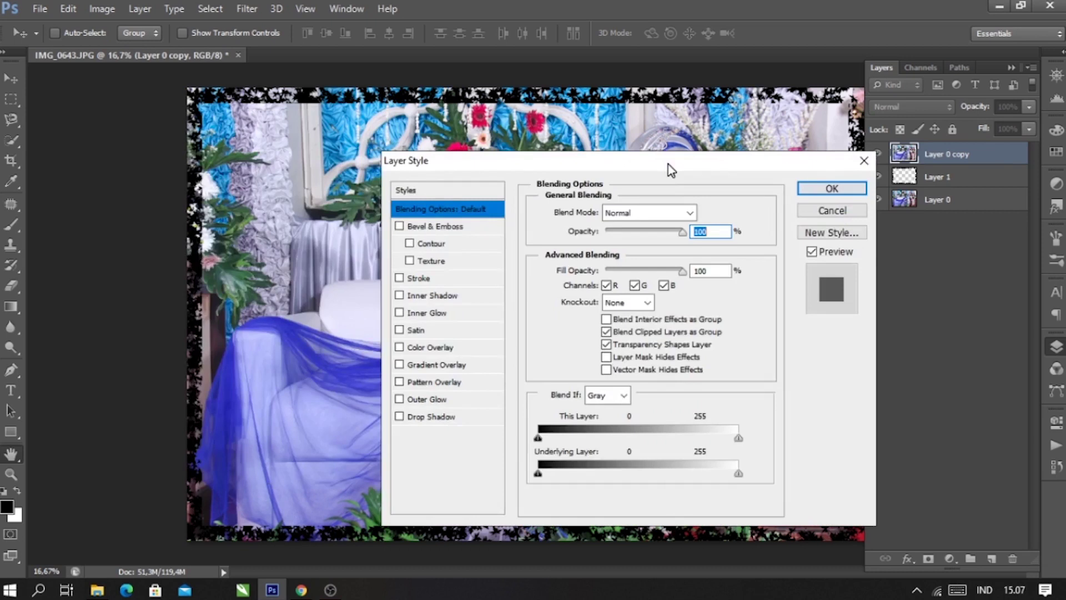
left_click_drag(670, 170, 764, 173)
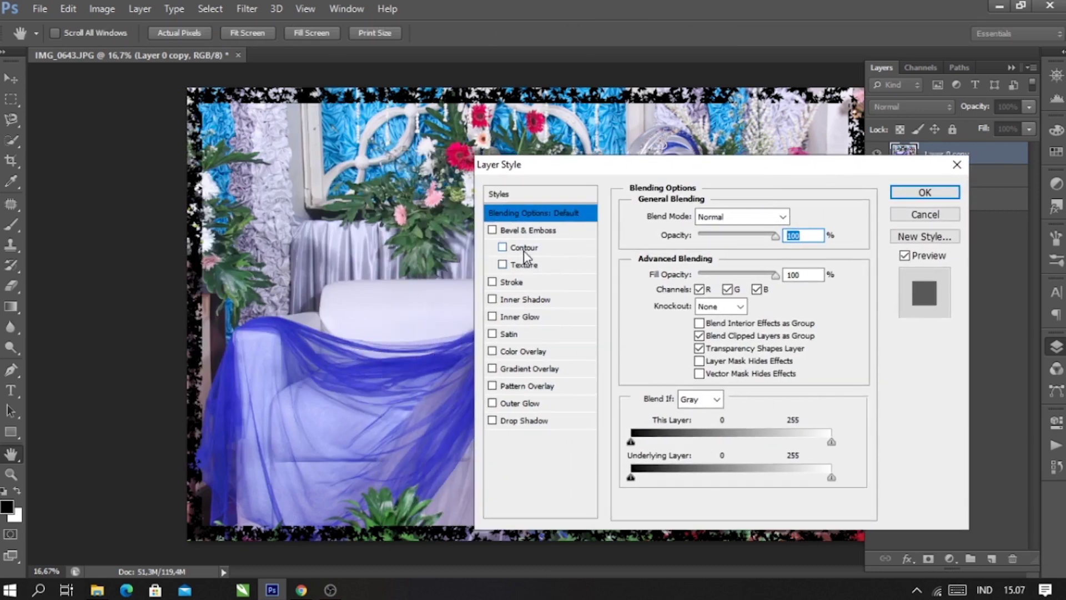
left_click(492, 230)
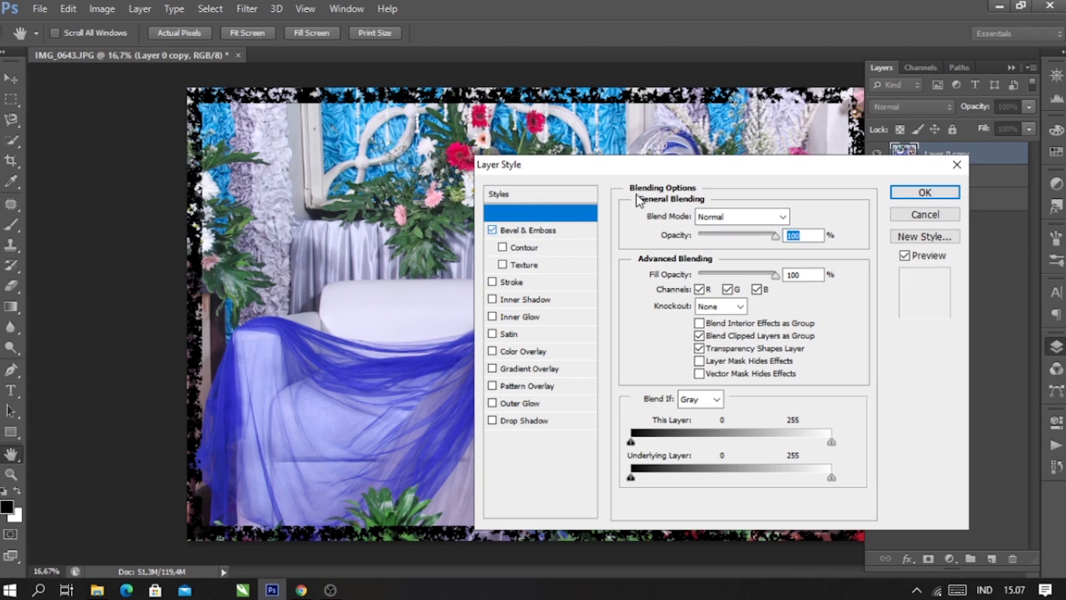
left_click_drag(688, 171, 945, 165)
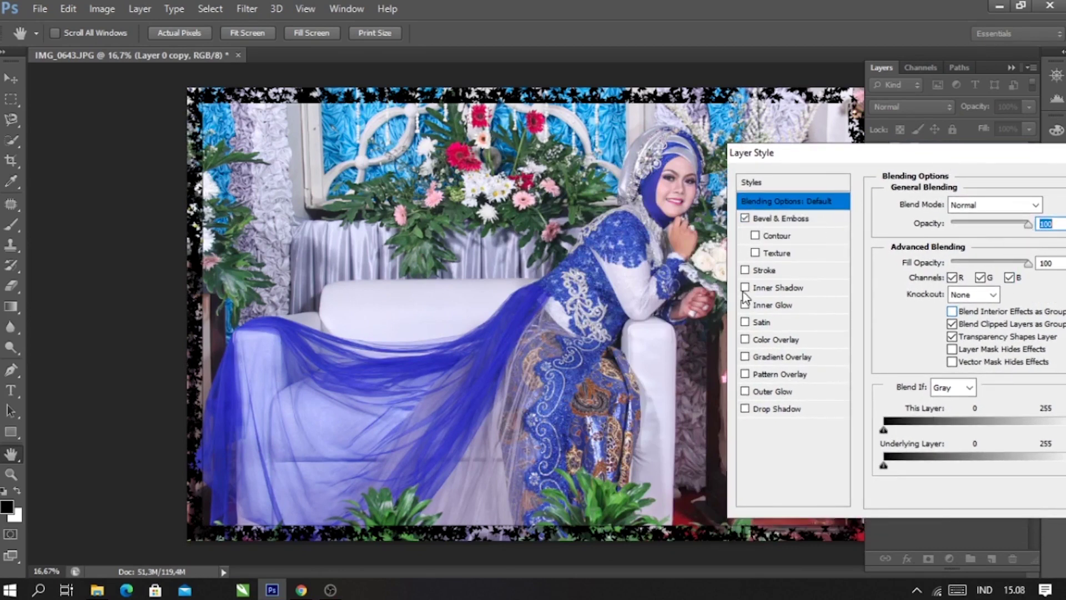
left_click(749, 219)
left_click(769, 222)
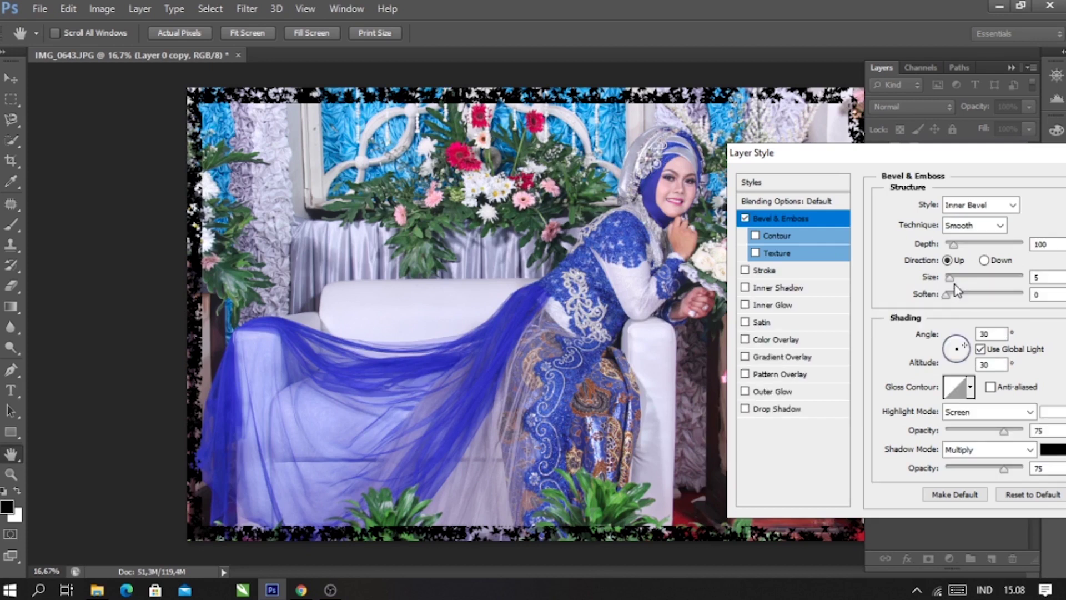
- Set the Bevel & Emboss direction to Down, size to 133 px and soften to 8, and apply the style to Layer 0 copy
left_click(966, 277)
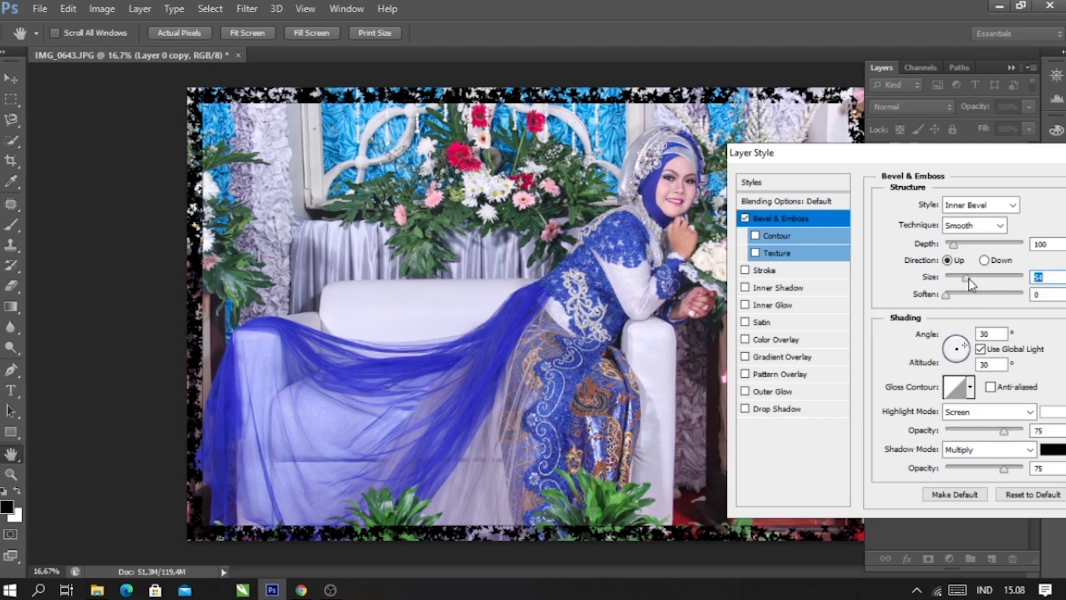
left_click(971, 279)
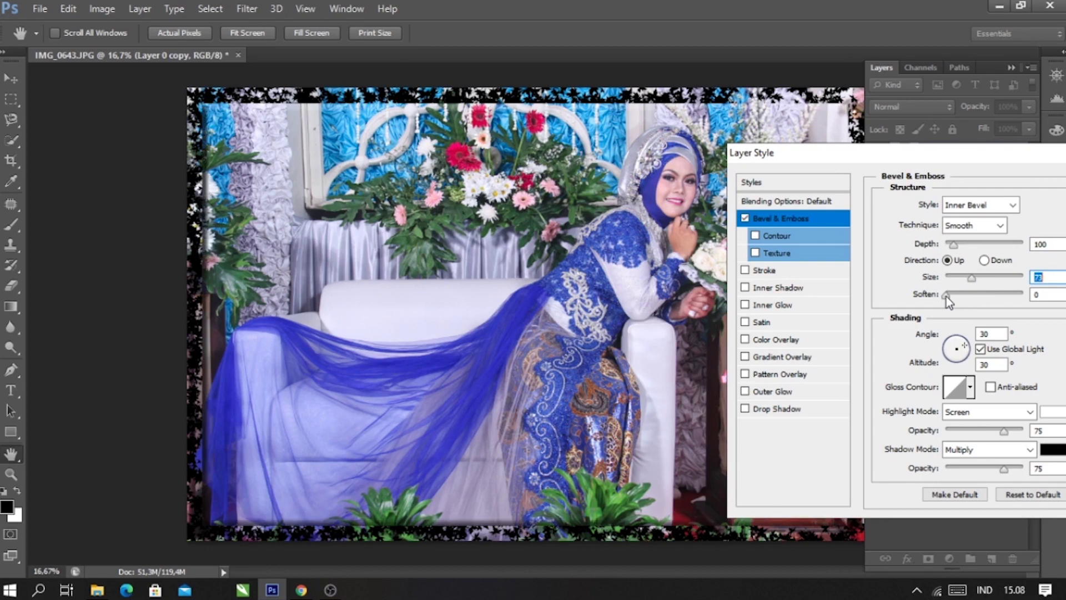
left_click(971, 294)
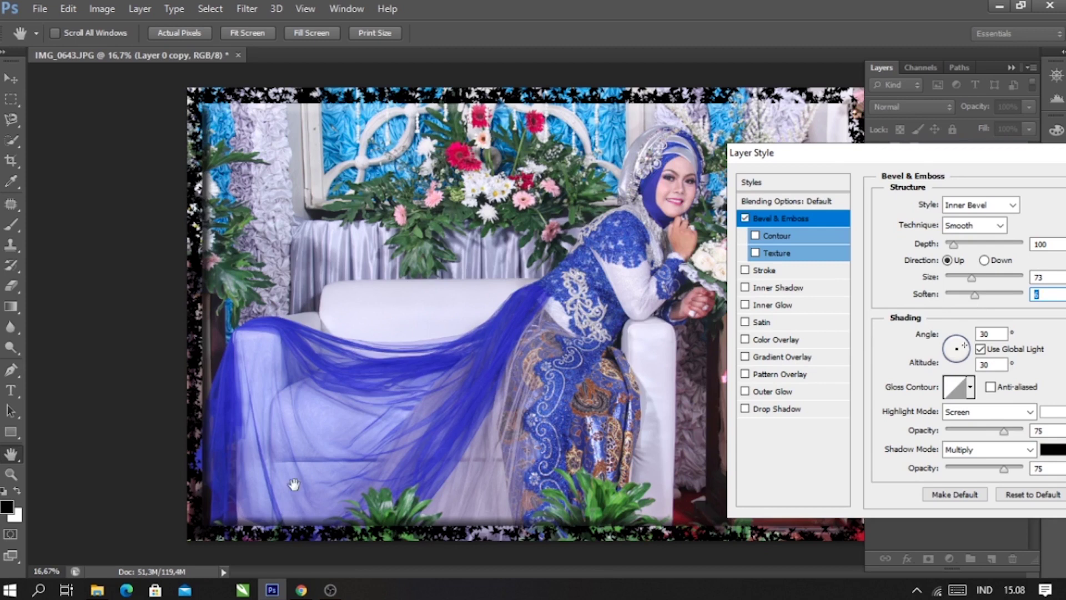
left_click(981, 295)
left_click(988, 276)
left_click(983, 259)
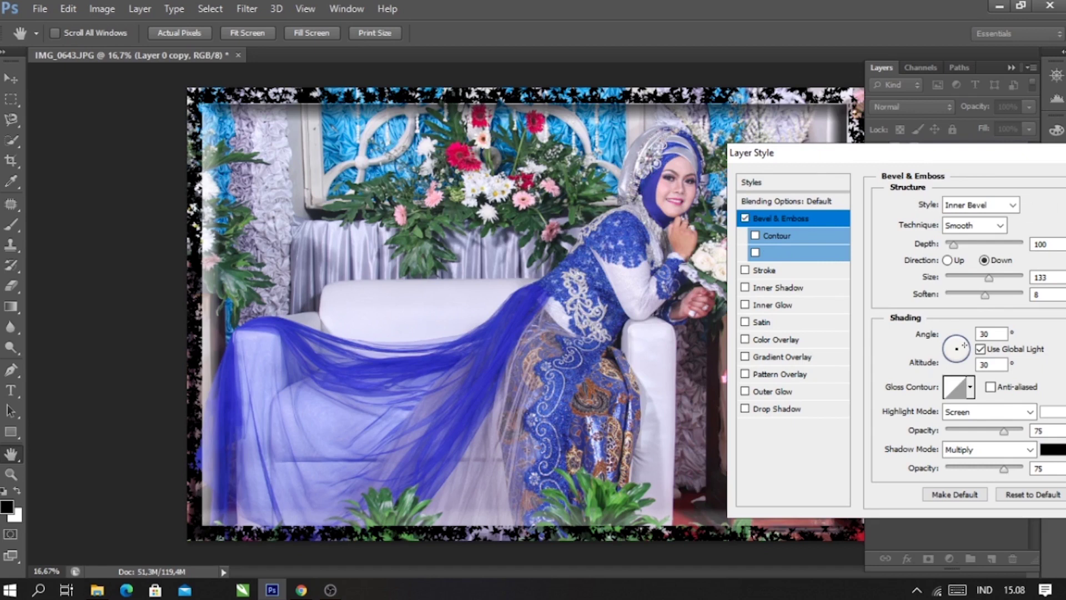
left_click_drag(1016, 161, 688, 255)
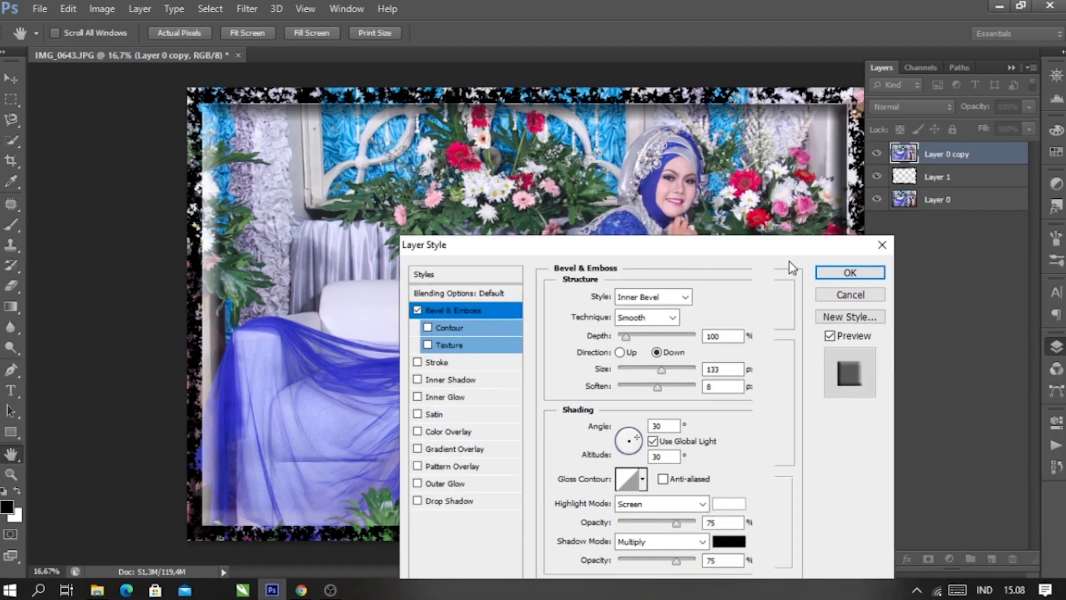
key("Return")
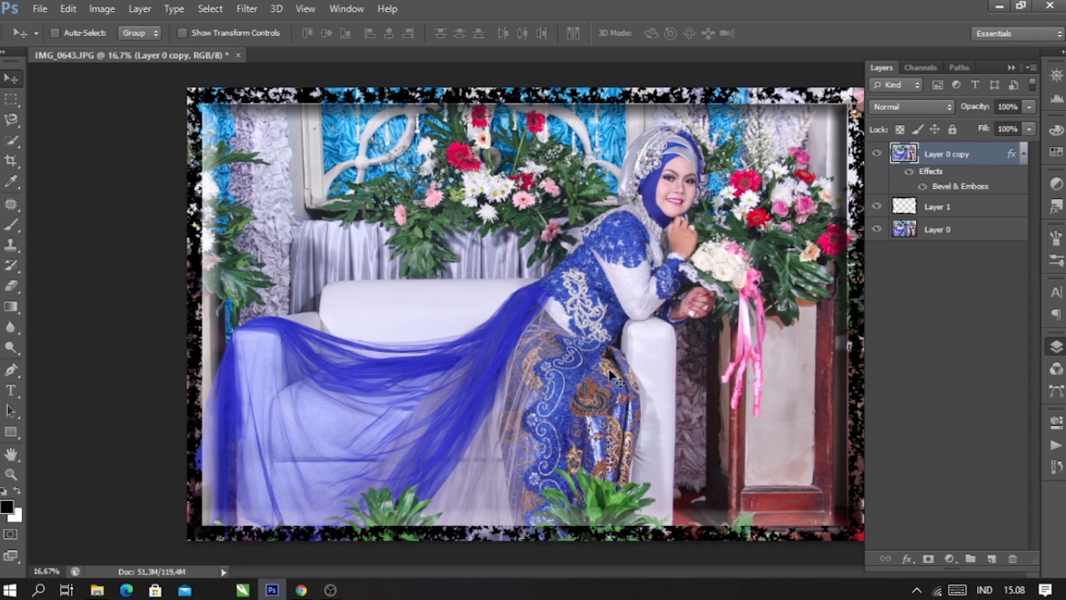
- Minimize the Photoshop window and the Bahan Materi 2 folder window
right_click(545, 390)
left_click(594, 395)
left_click(1000, 7)
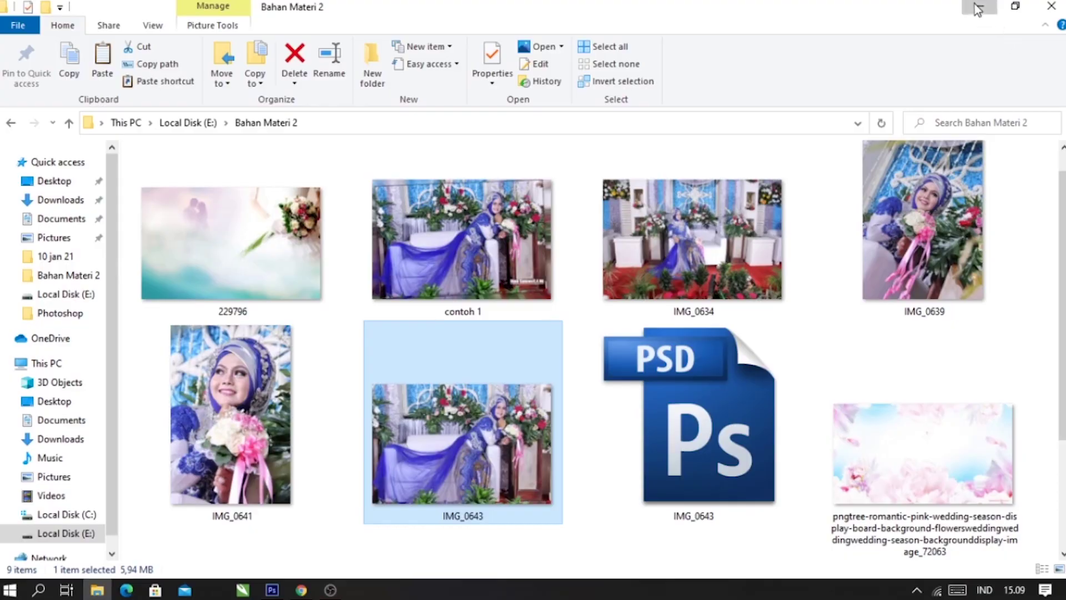
left_click(978, 8)
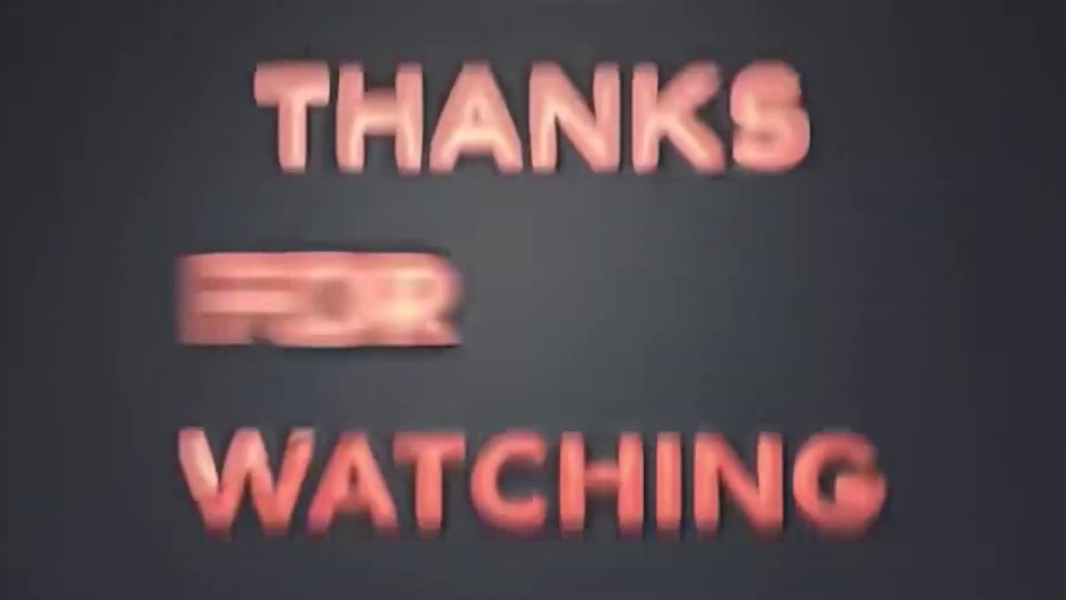